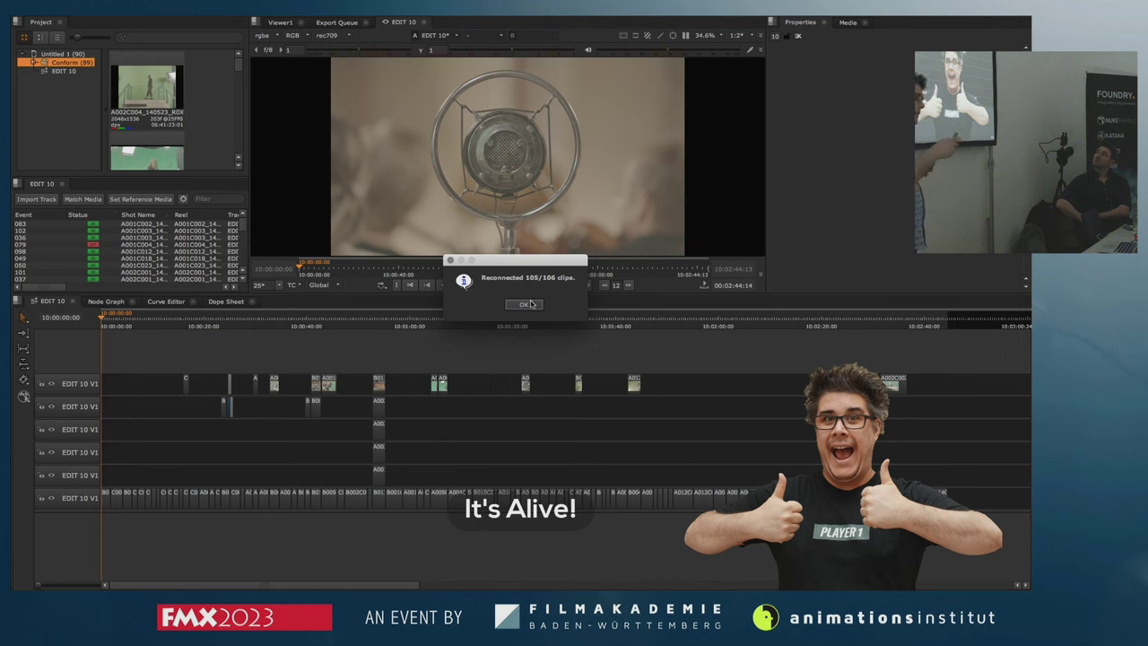
# - Close the reconnection message and apply a media colour transform to all clips in the Conform bin
pyautogui.click(528, 304)
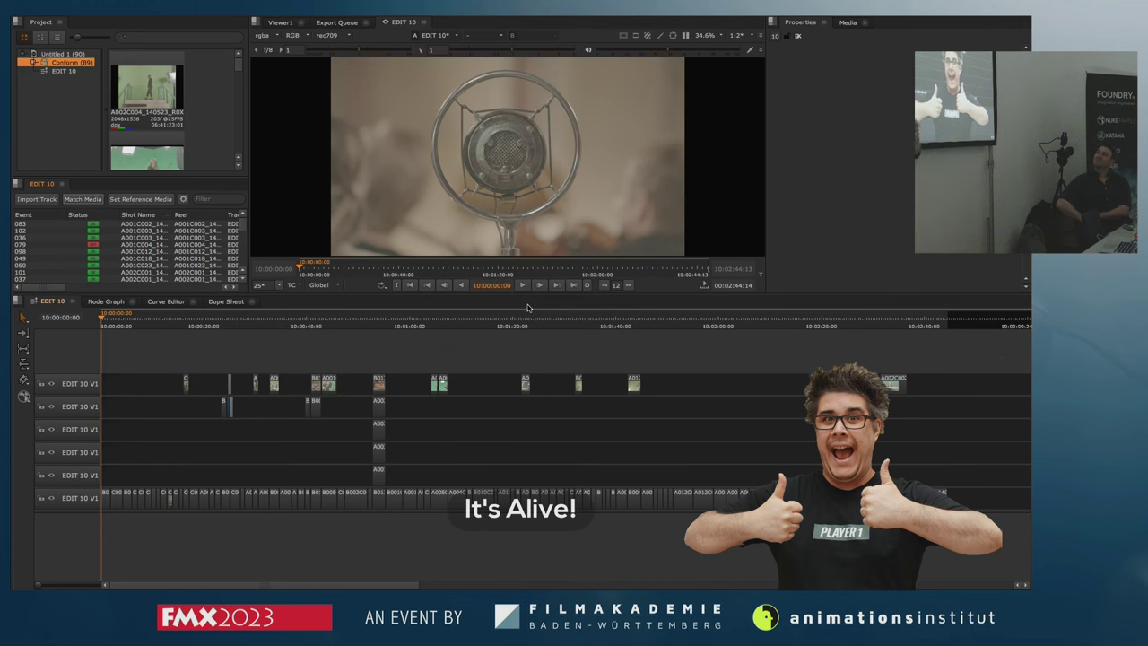
pyautogui.click(217, 89)
pyautogui.press('space')
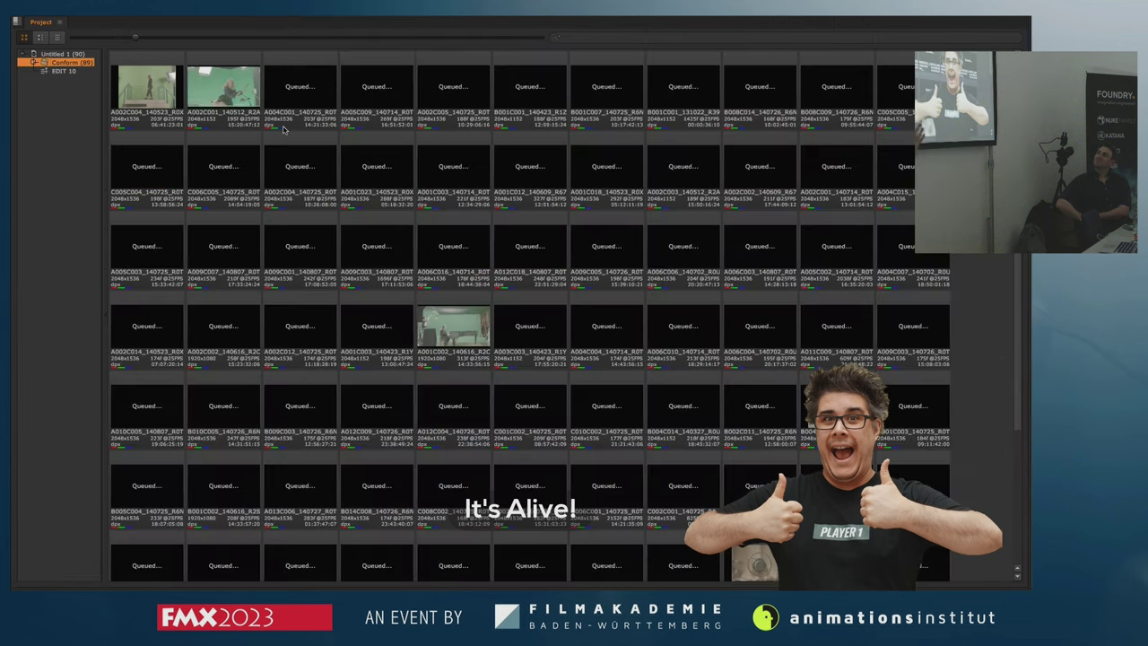
pyautogui.hotkey('ctrl', 'a')
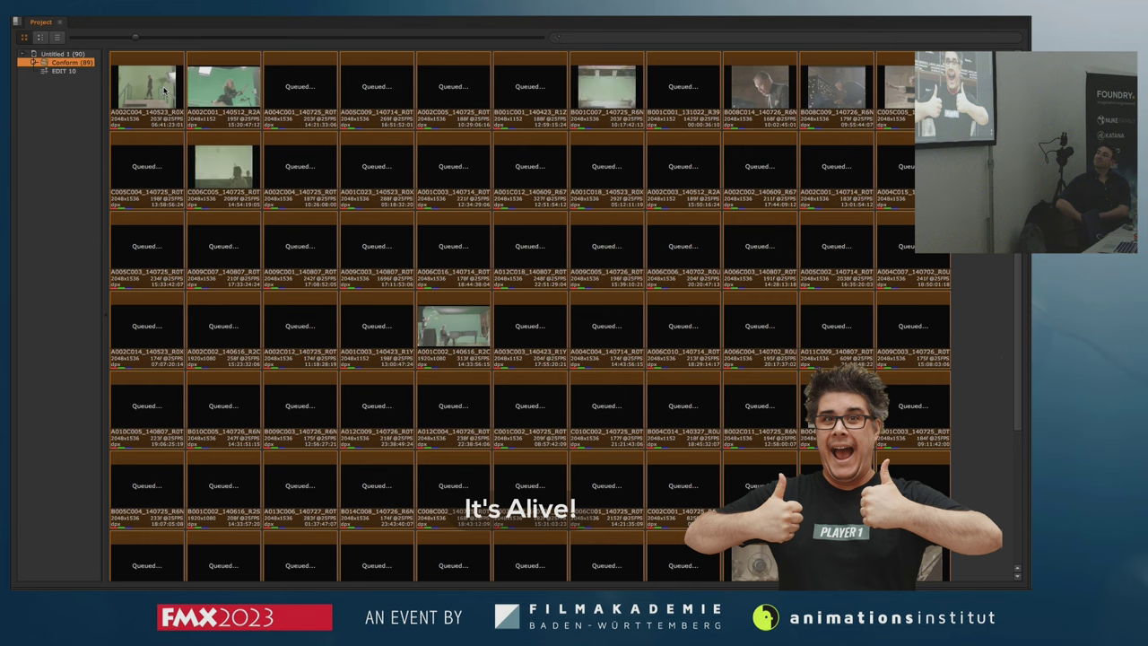
pyautogui.rightClick(164, 90)
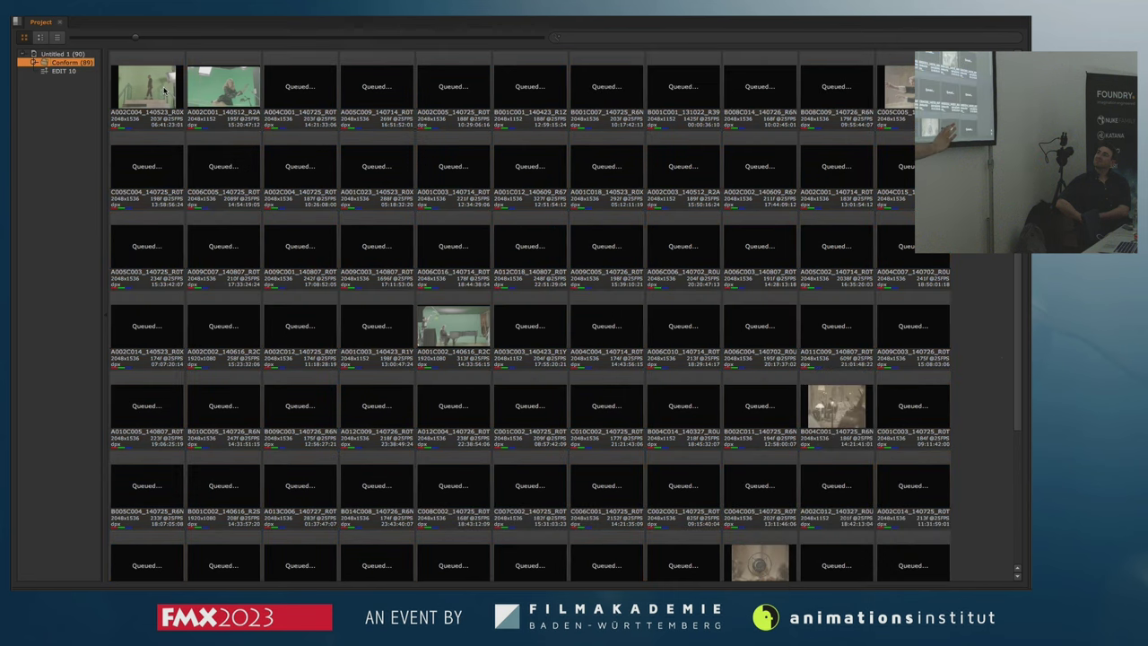
pyautogui.hotkey('ctrl', 'a')
pyautogui.rightClick(165, 90)
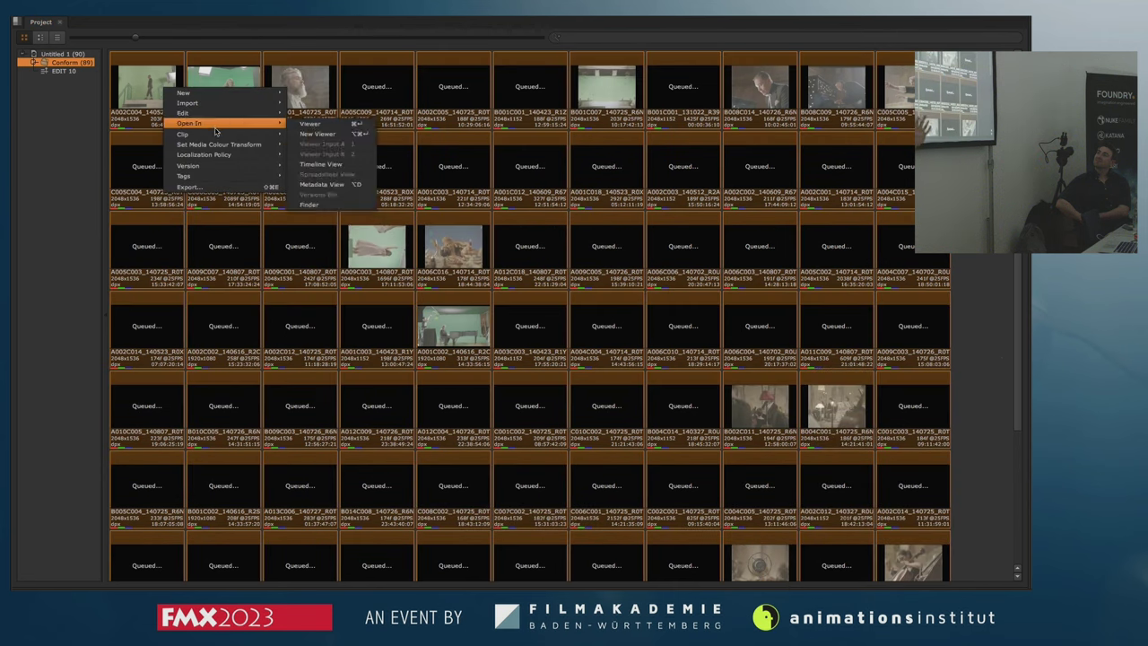
pyautogui.moveTo(220, 145)
pyautogui.click(314, 177)
pyautogui.click(998, 314)
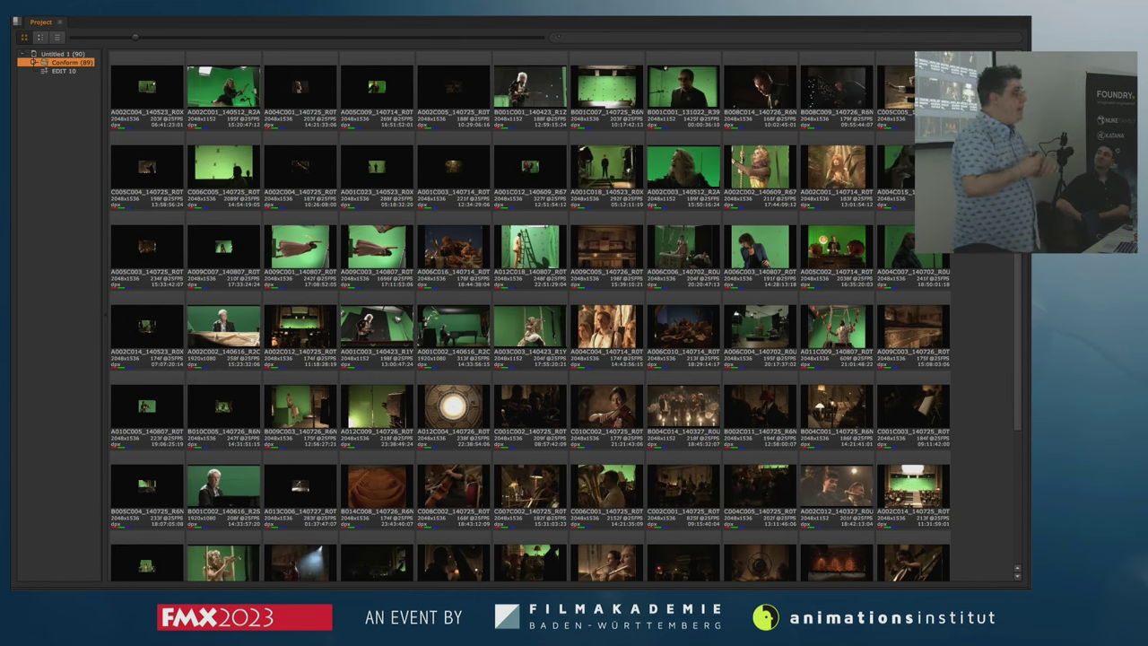
pyautogui.scroll(-2, 1009, 296)
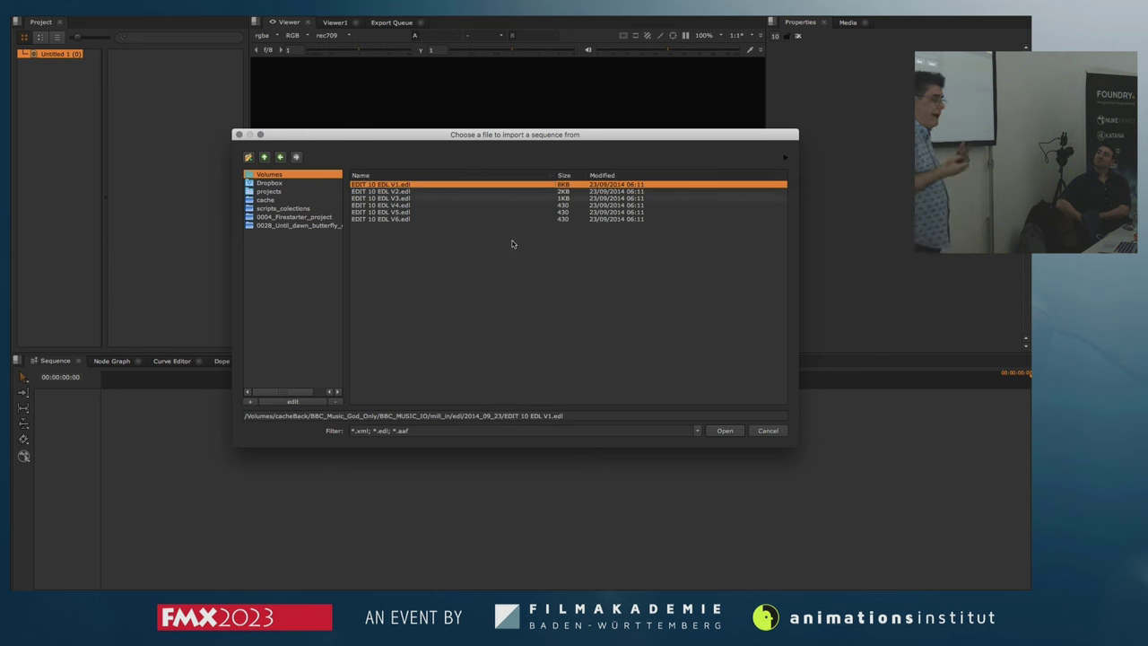
# - Import EDIT 10 EDL V1.edl as a 25 fps sequence and add tracks from the V2 to V6 EDL files at 25 fps
pyautogui.click(725, 431)
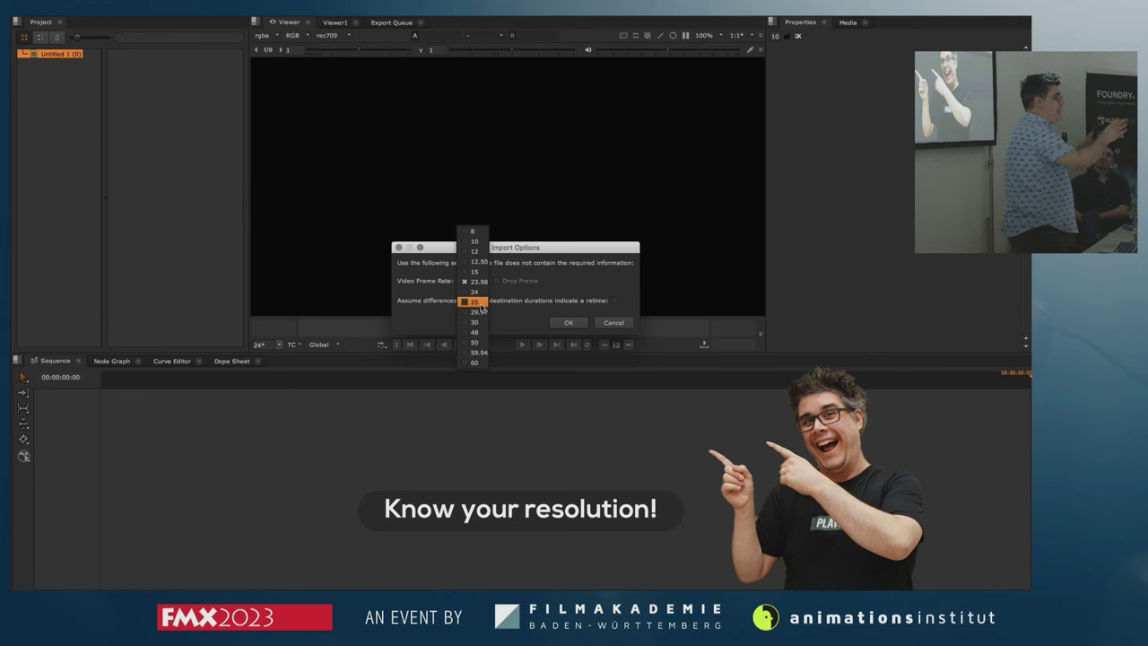
pyautogui.click(569, 324)
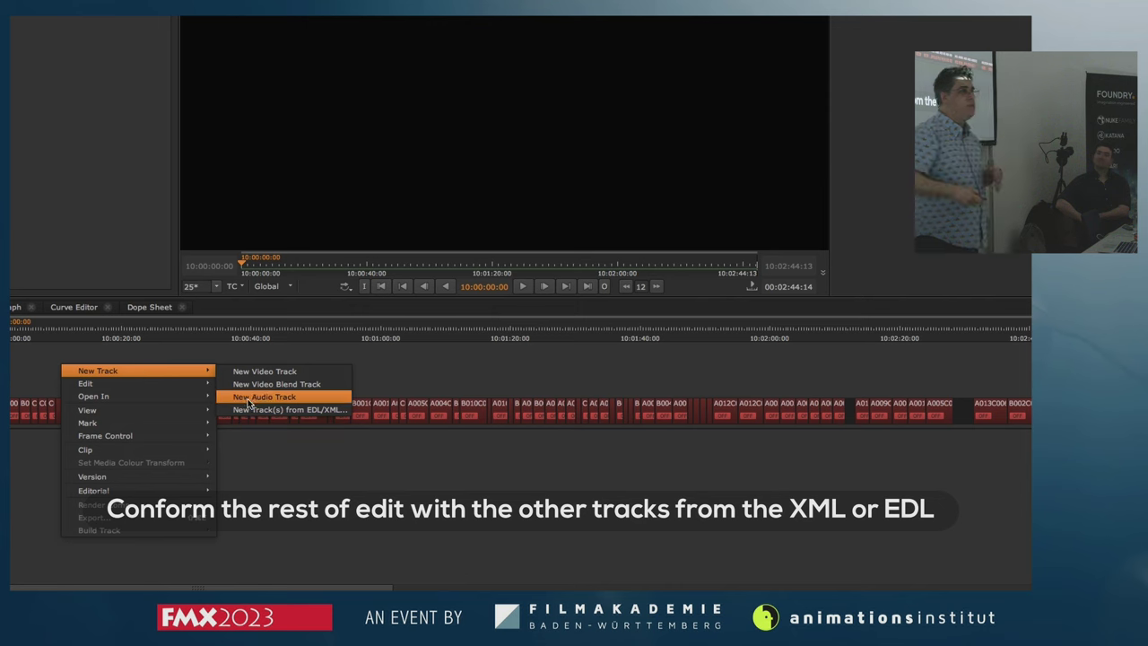
pyautogui.click(246, 410)
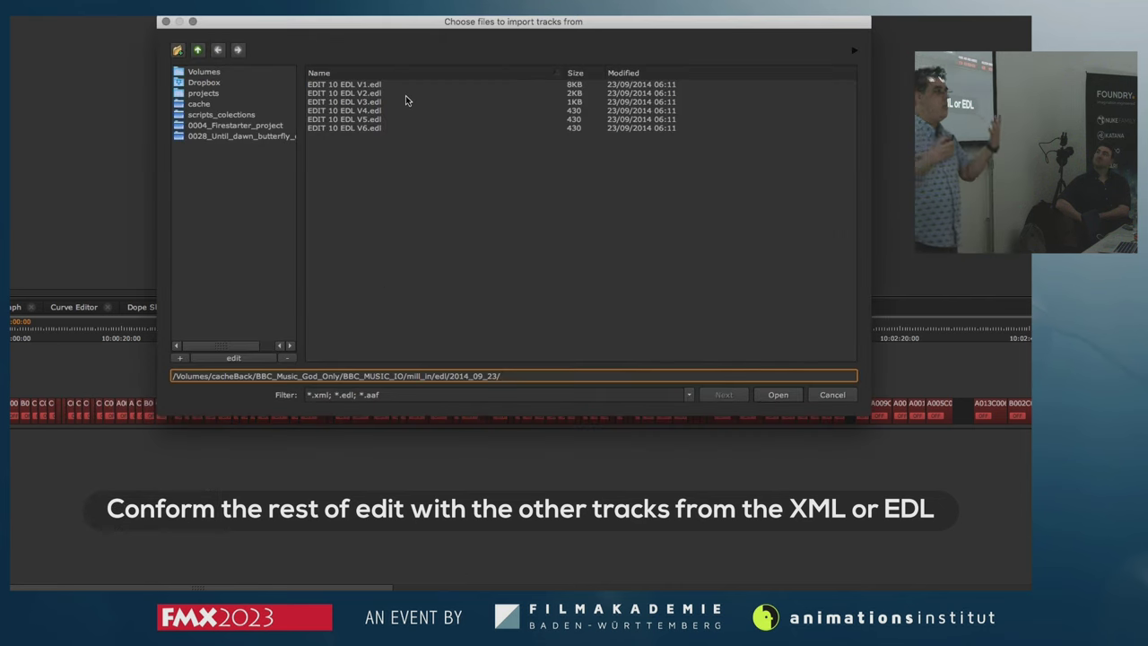
pyautogui.moveTo(405, 95); pyautogui.dragTo(388, 130)
pyautogui.click(775, 395)
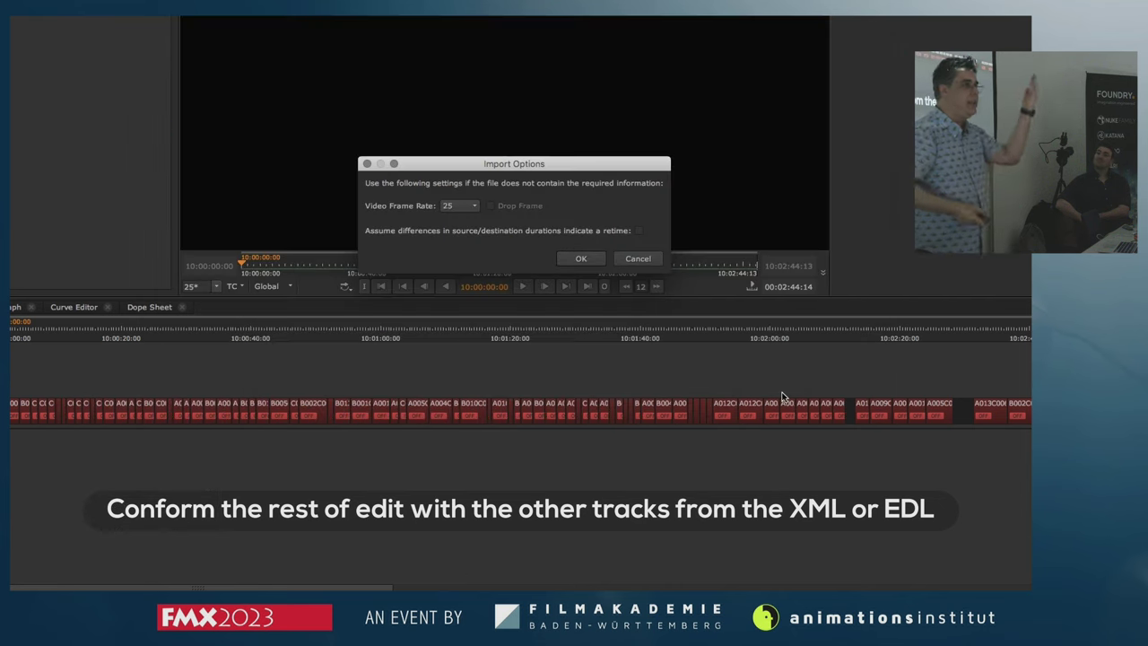
pyautogui.click(581, 258)
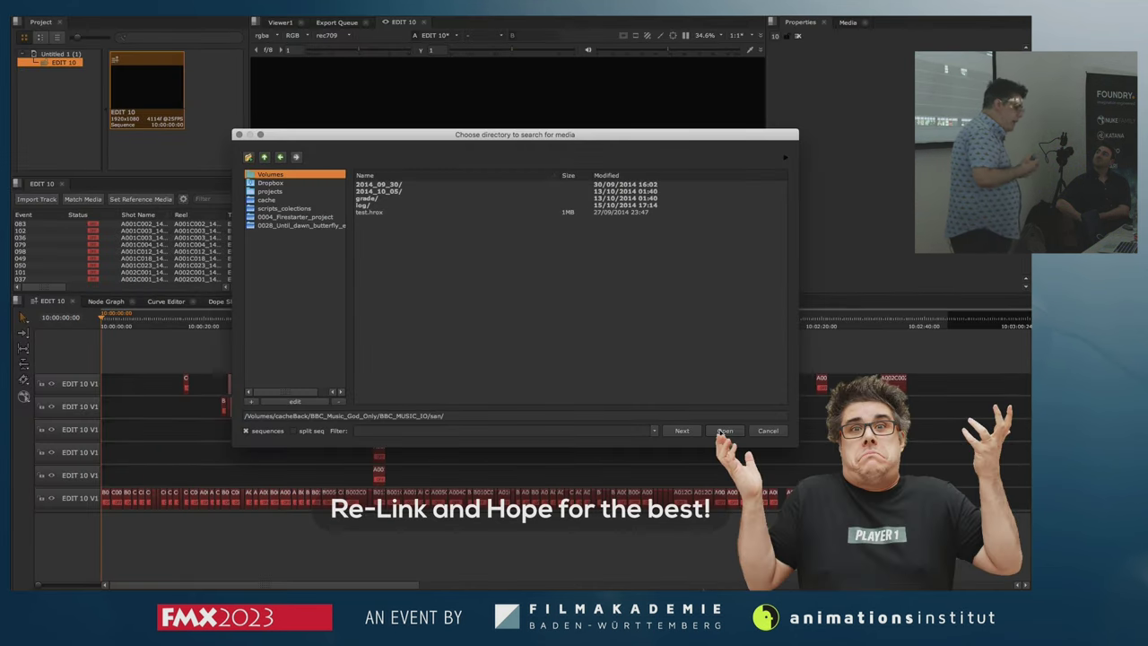
# - Reconnect the EDIT 10 sequence's offline clips to the media in the BBC_MUSIC_IO/sen directory
pyautogui.click(725, 431)
pyautogui.click(558, 364)
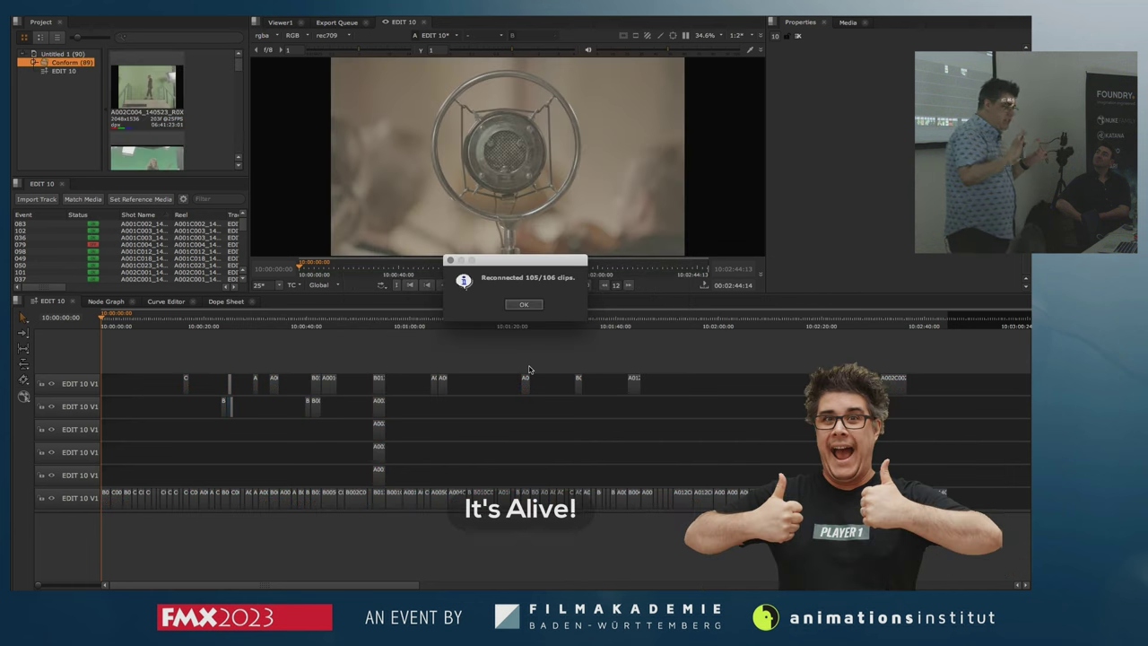
pyautogui.click(525, 305)
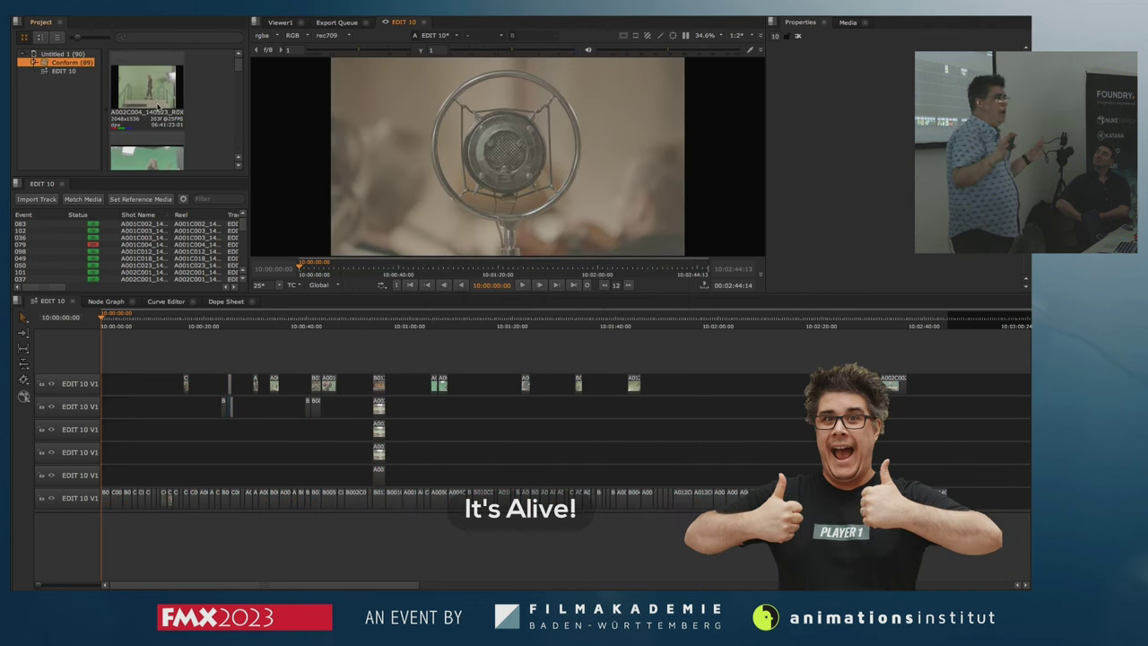
# - Enlarge the Conform bin to full size, select every clip and change their media colour transform
pyautogui.rightClick(212, 103)
pyautogui.click(217, 89)
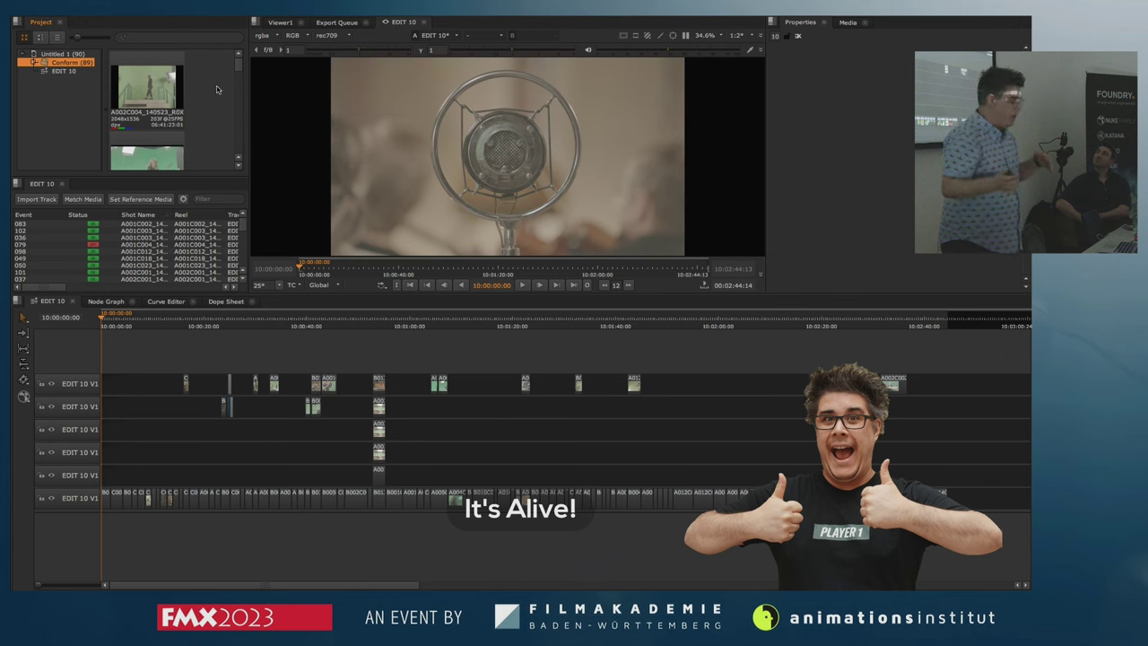
pyautogui.press('space')
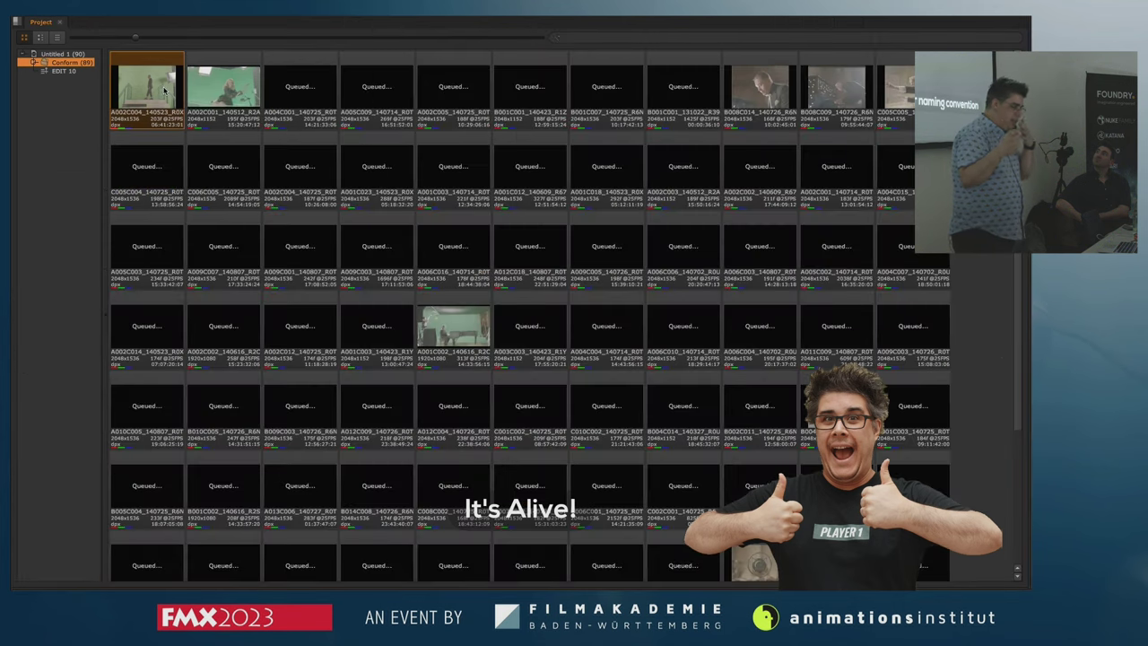
pyautogui.hotkey('ctrl', 'a')
pyautogui.rightClick(164, 88)
pyautogui.moveTo(197, 133)
pyautogui.click(284, 131)
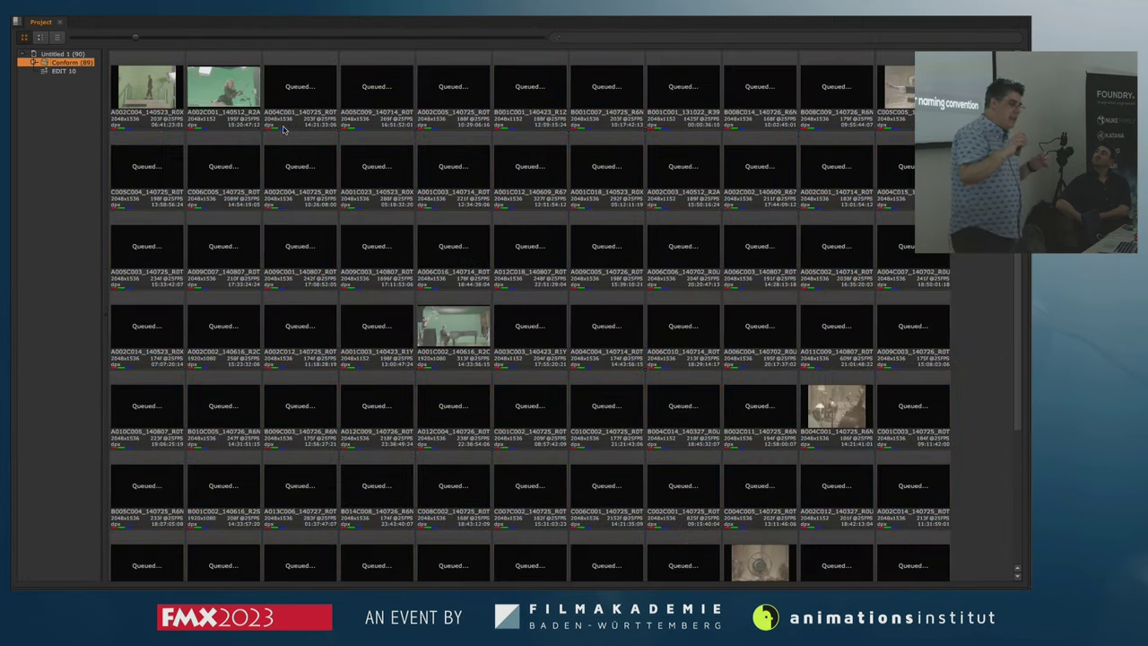
pyautogui.hotkey('ctrl', 'a')
pyautogui.rightClick(164, 91)
pyautogui.moveTo(243, 148)
pyautogui.click(304, 152)
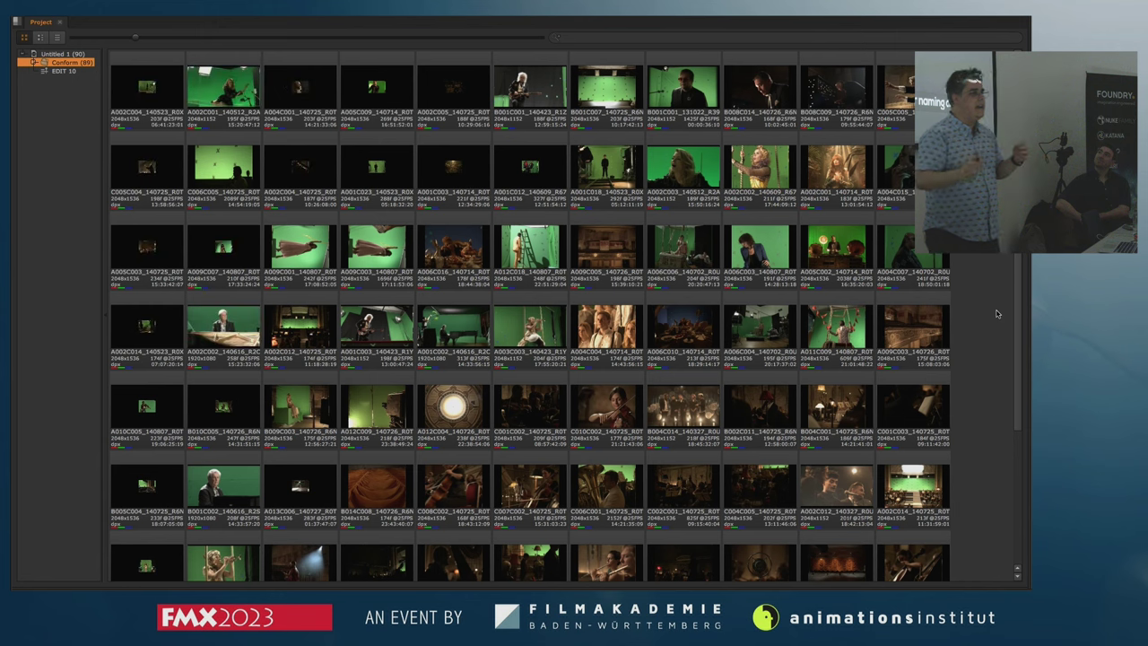
pyautogui.scroll(-3, 566, 315)
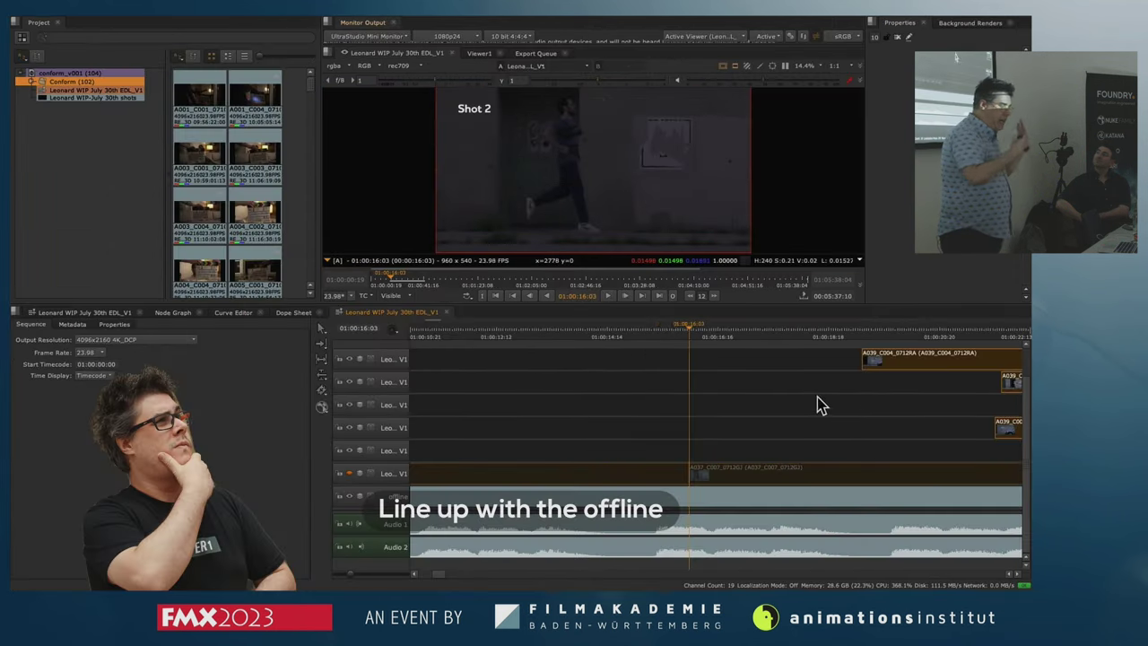
# - Examine the Leonard WIP July 30th EDL_V1 timeline shot by shot, comparing how the conformed clips line up with the offline
pyautogui.scroll(-3, 820, 404)
pyautogui.moveTo(799, 409); pyautogui.dragTo(502, 416)
pyautogui.moveTo(995, 400); pyautogui.dragTo(723, 401)
pyautogui.scroll(-7, 723, 400)
pyautogui.moveTo(866, 436); pyautogui.dragTo(705, 419)
pyautogui.moveTo(633, 332); pyautogui.dragTo(680, 332)
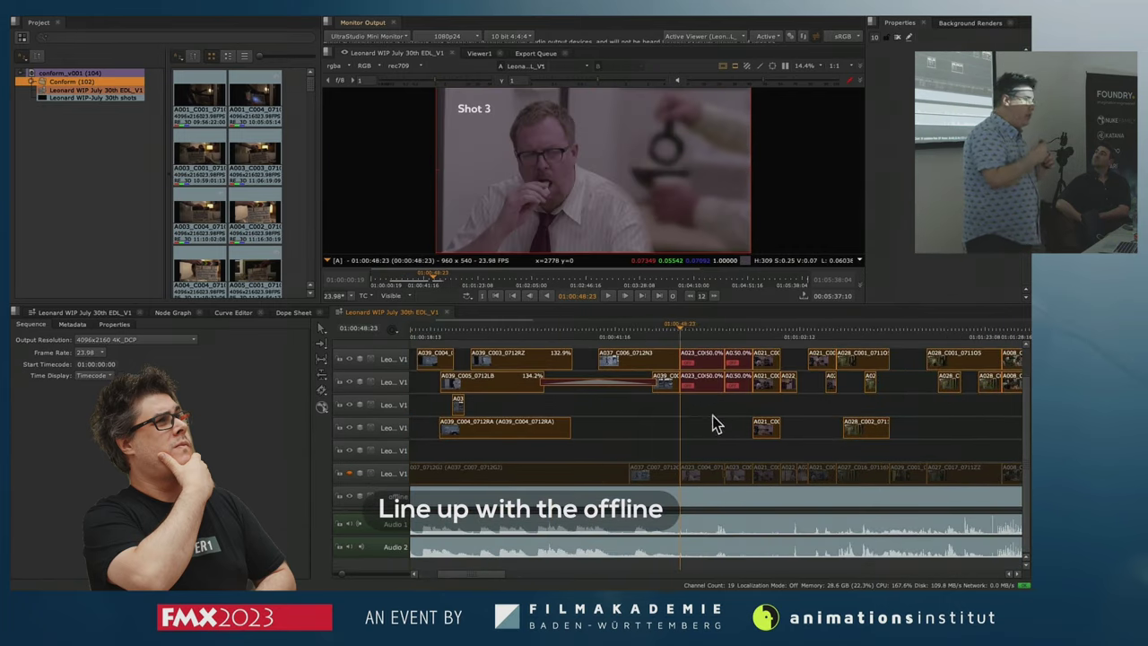
pyautogui.scroll(5, 715, 423)
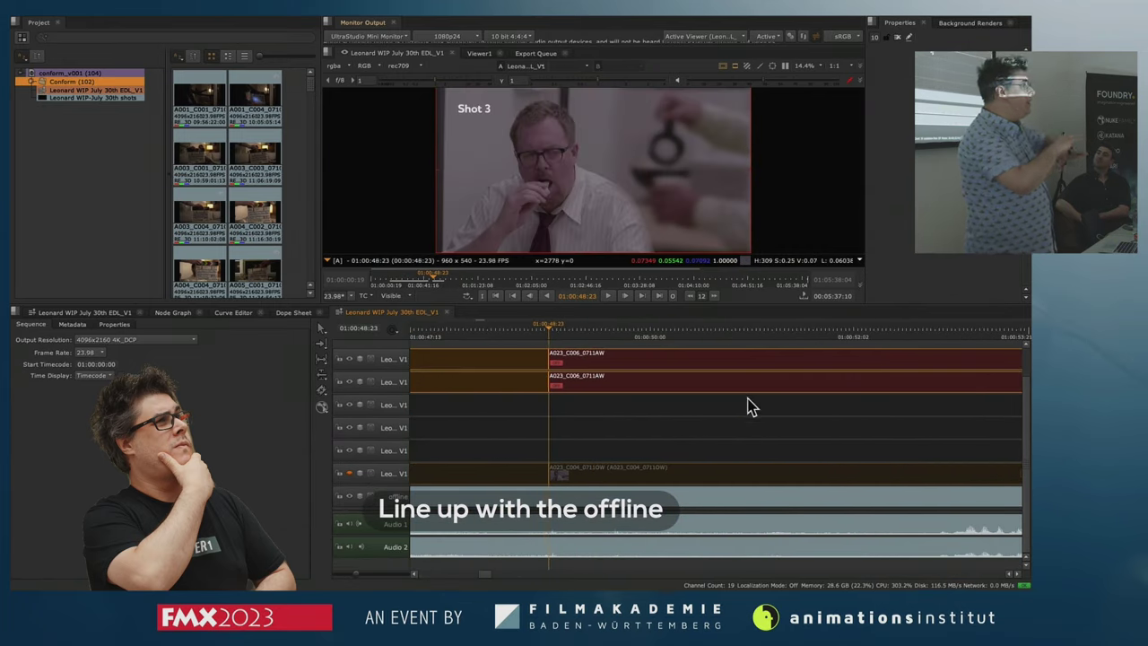
pyautogui.scroll(-2, 769, 423)
pyautogui.click(704, 331)
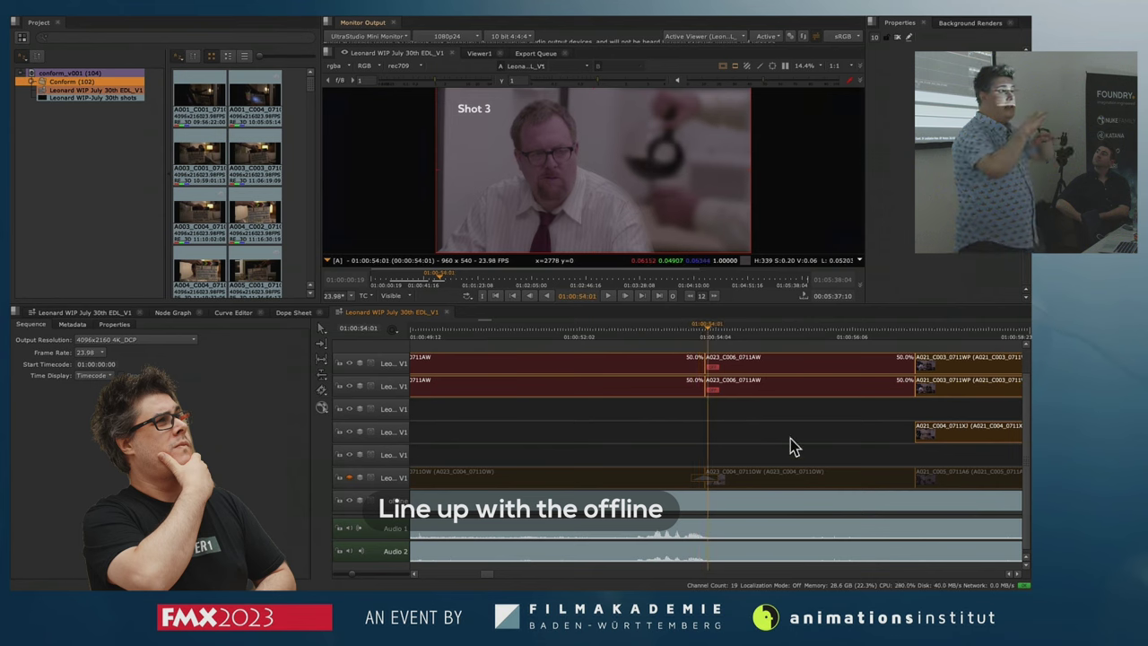
pyautogui.moveTo(791, 439); pyautogui.dragTo(526, 446)
pyautogui.moveTo(649, 332); pyautogui.dragTo(847, 326)
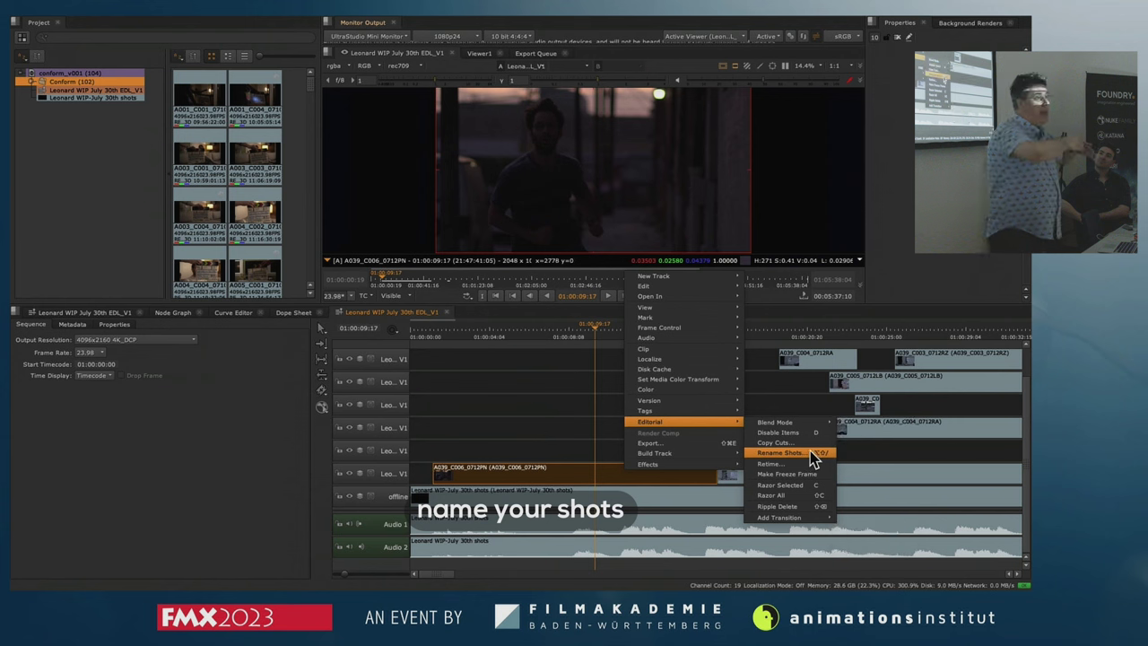
# - Rename the selected clip A039_C006_0712PN to sh010 with a simple shot rename
pyautogui.click(779, 452)
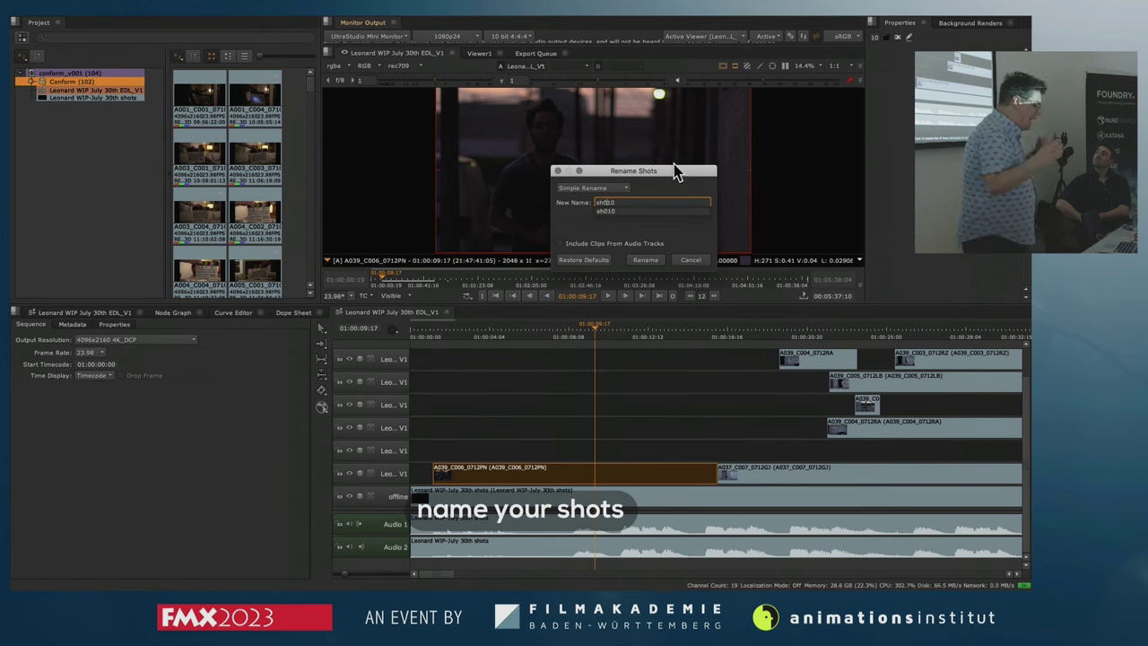
pyautogui.click(651, 263)
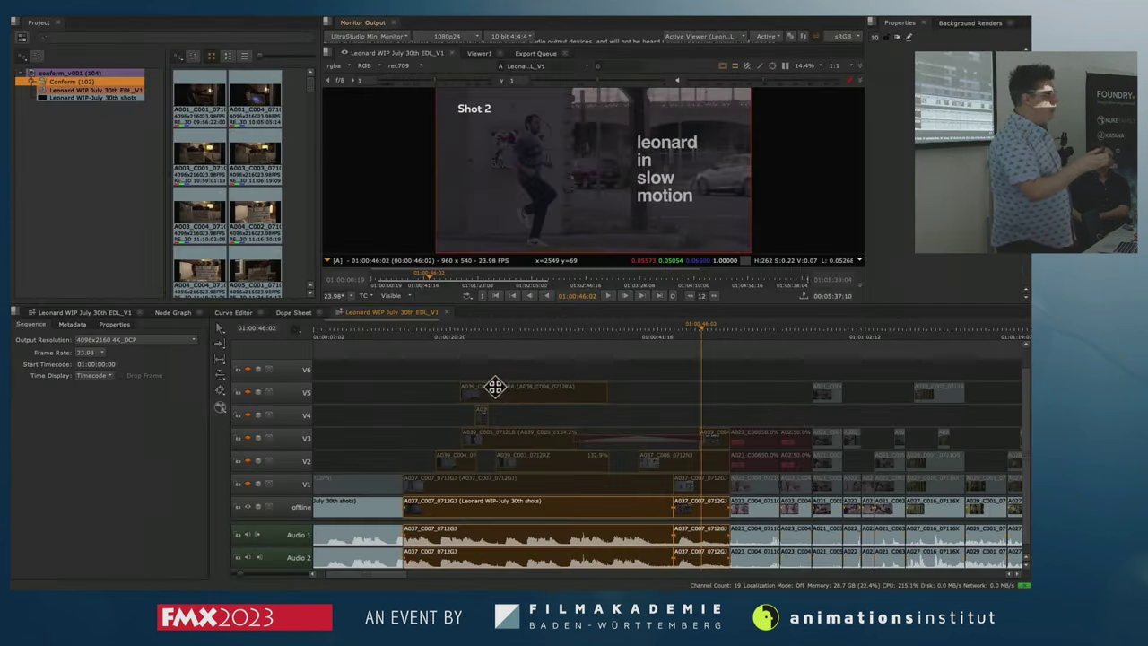
# - Rename all the selected clips stacked above the A037_C007_0712GJ offline shots to sh020
pyautogui.rightClick(512, 386)
pyautogui.moveTo(583, 343)
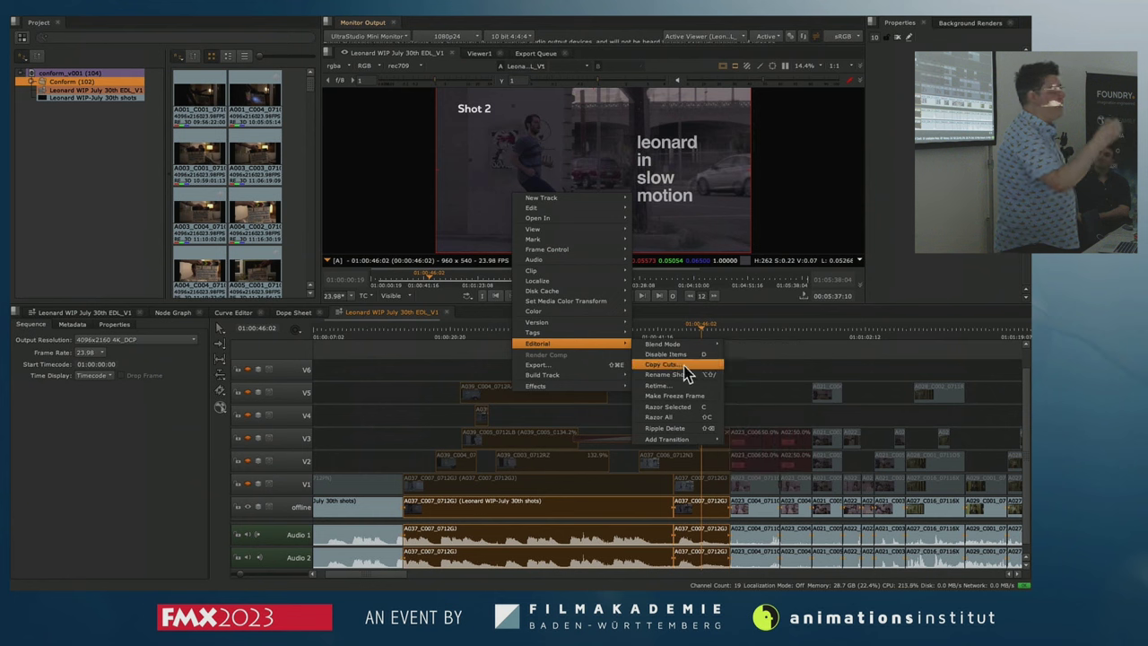
pyautogui.click(685, 374)
pyautogui.write('sh01')
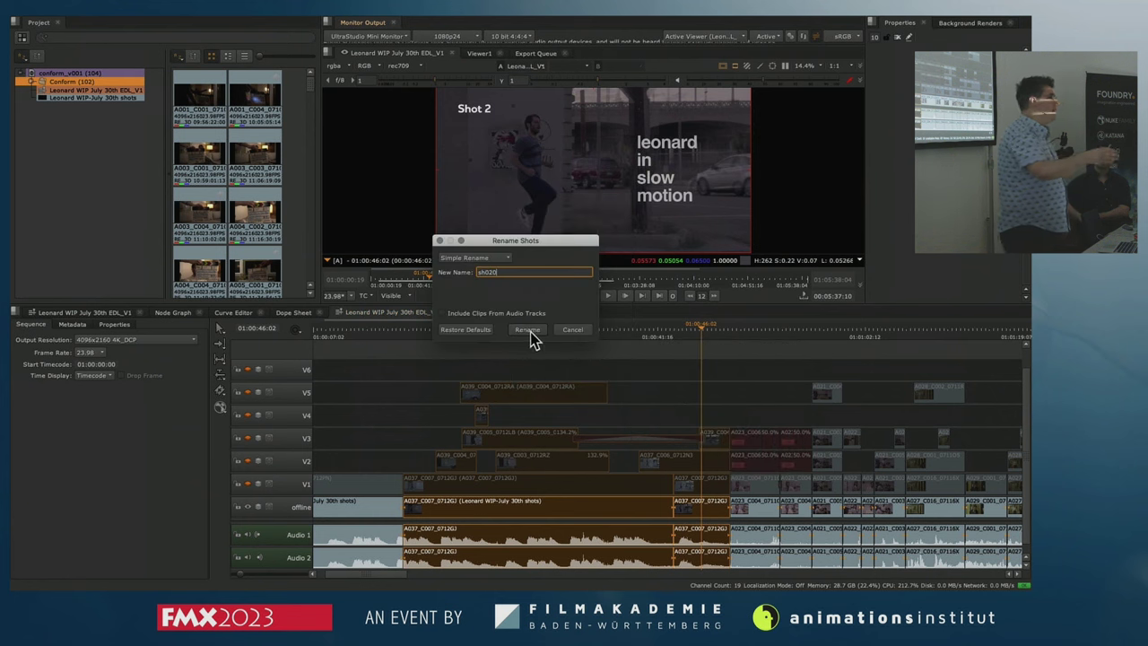
pyautogui.click(528, 330)
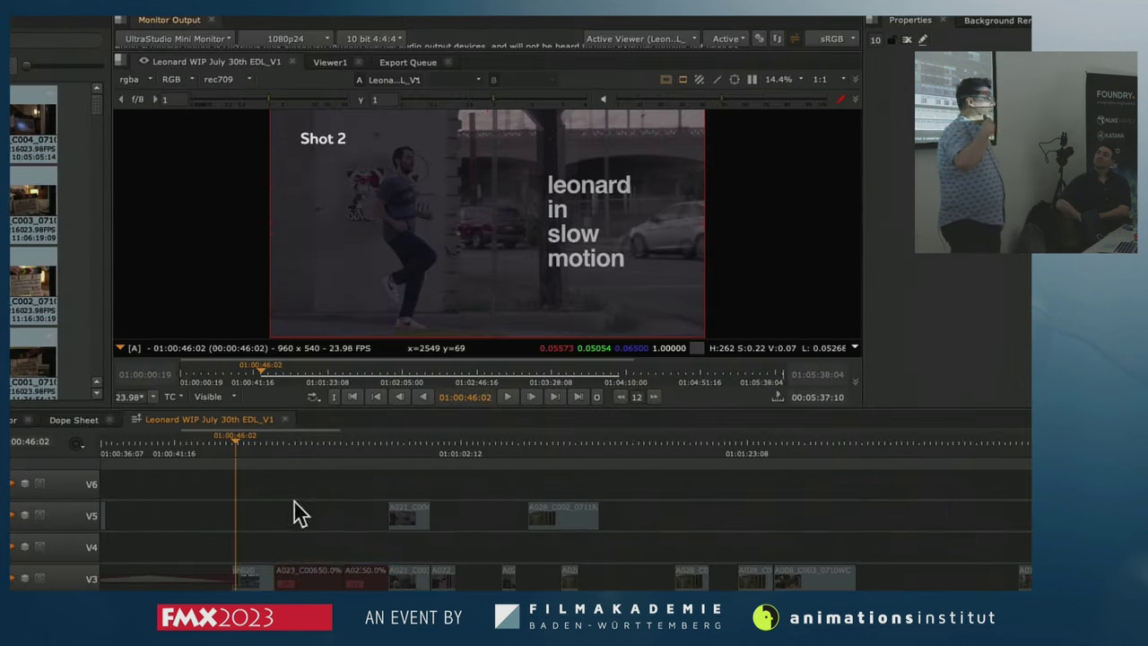
# - Select the clips following sh020 and rename them sequentially with pattern sh###, start number 30 and increment 10
pyautogui.moveTo(292, 498); pyautogui.dragTo(584, 588)
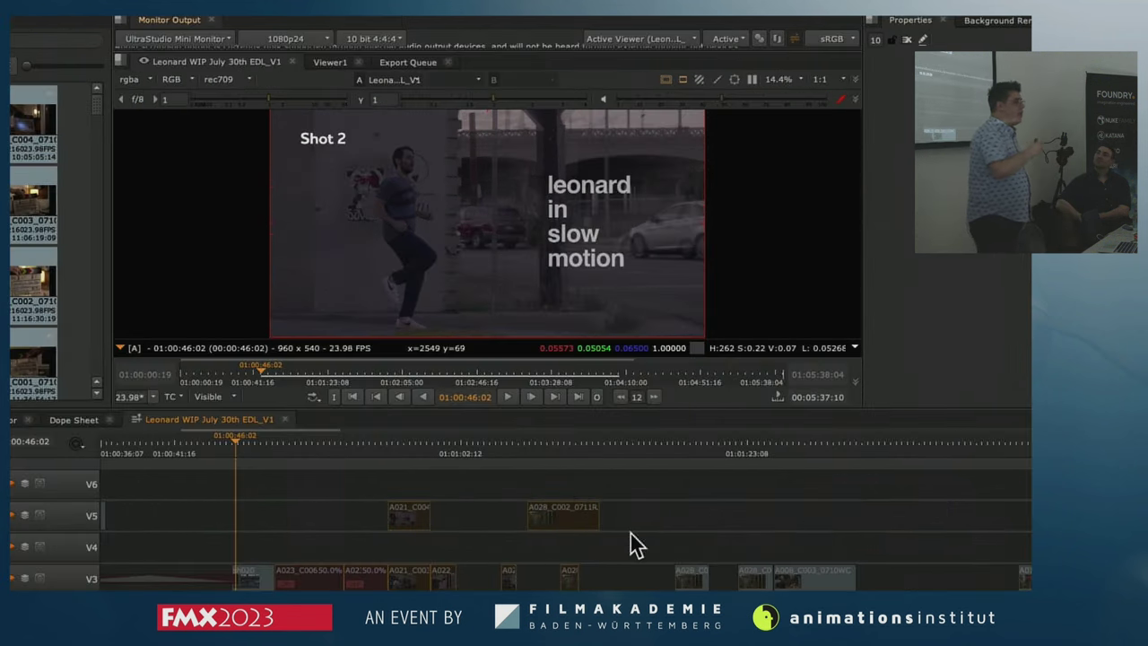
pyautogui.rightClick(315, 577)
pyautogui.moveTo(386, 513)
pyautogui.click(545, 517)
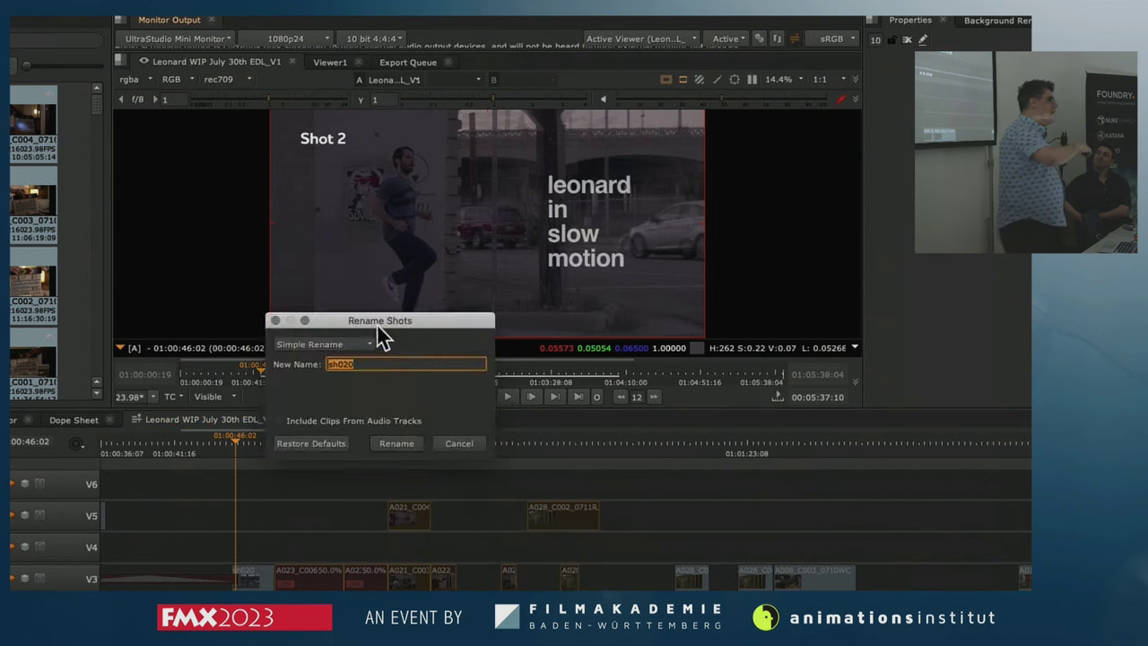
pyautogui.moveTo(377, 323); pyautogui.dragTo(762, 198)
pyautogui.click(755, 218)
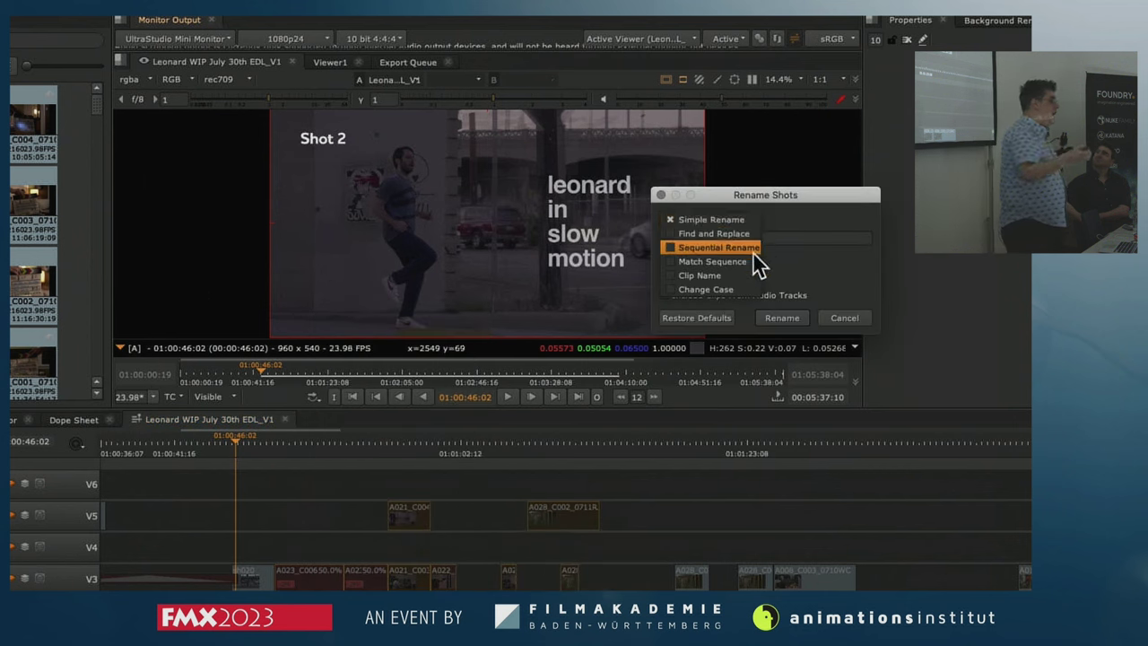
pyautogui.click(747, 248)
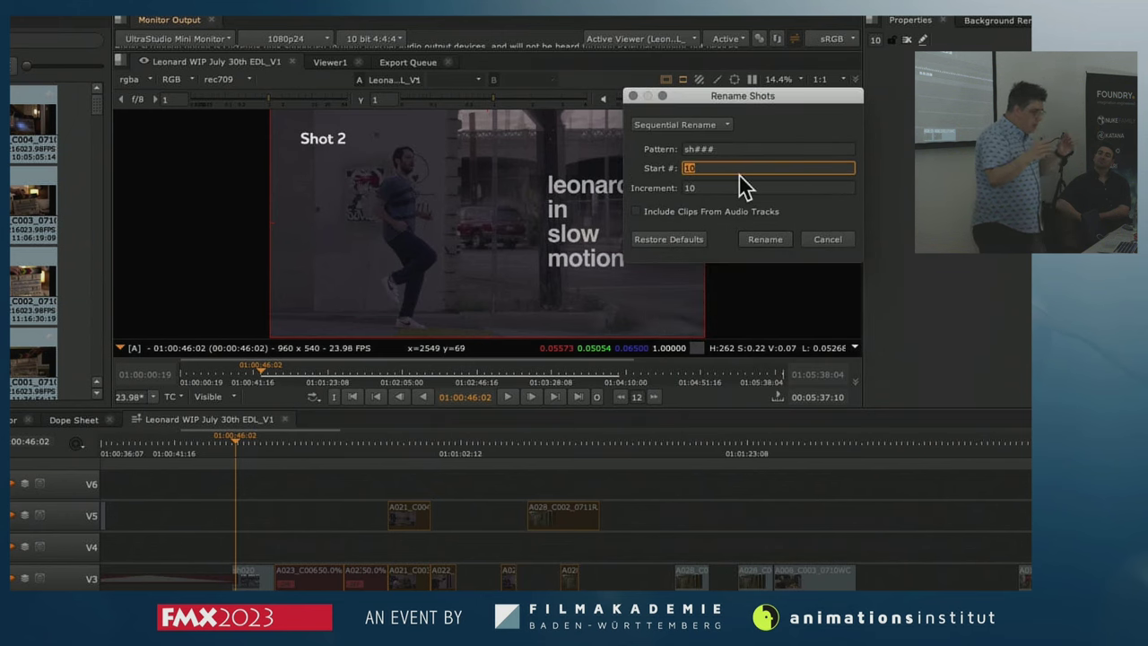
pyautogui.write('30')
pyautogui.doubleClick(727, 150)
pyautogui.click(725, 149)
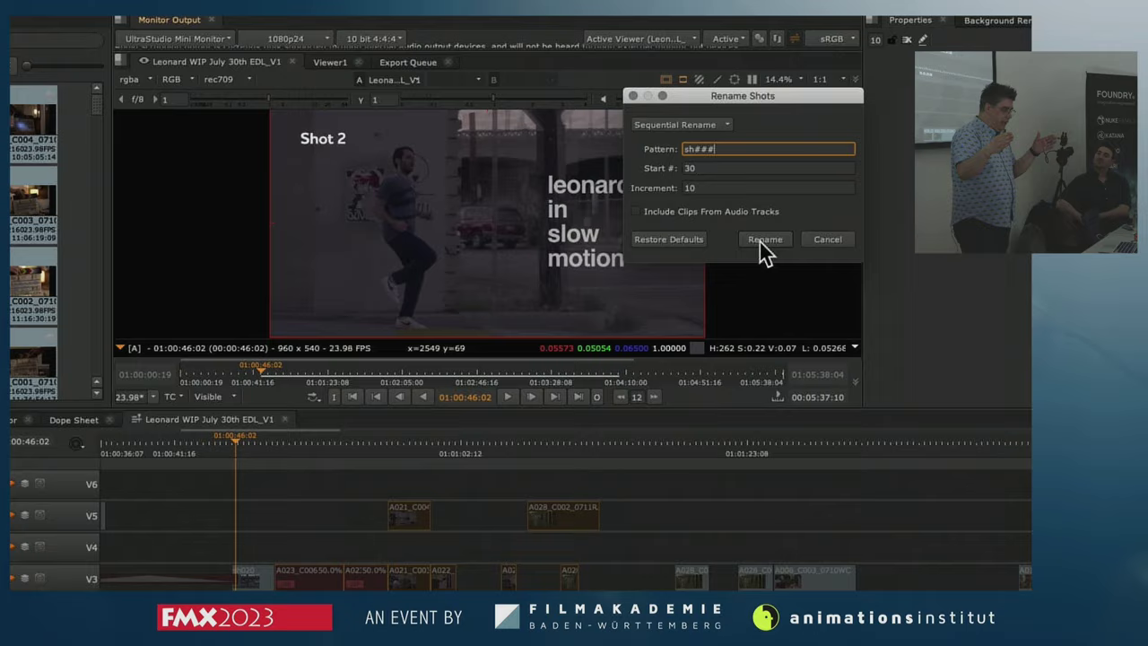
pyautogui.click(759, 239)
# - Step through the timeline from cut to cut to check the shots and their naming against the offline
pyautogui.click(556, 396)
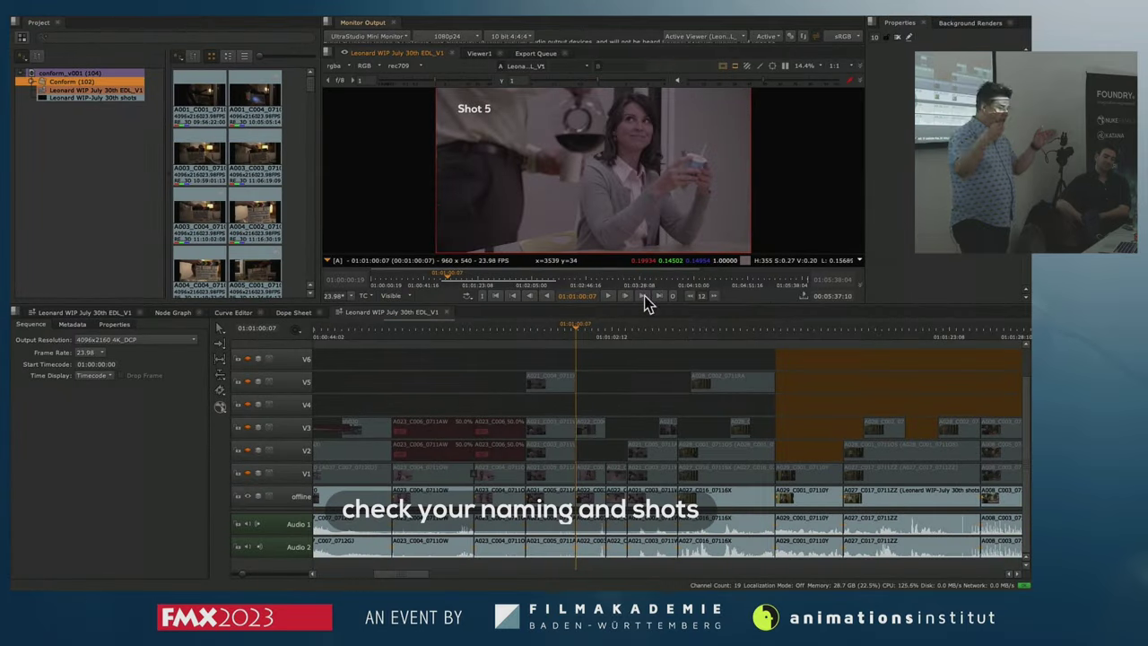
pyautogui.click(555, 396)
pyautogui.click(555, 397)
pyautogui.click(555, 396)
pyautogui.click(645, 298)
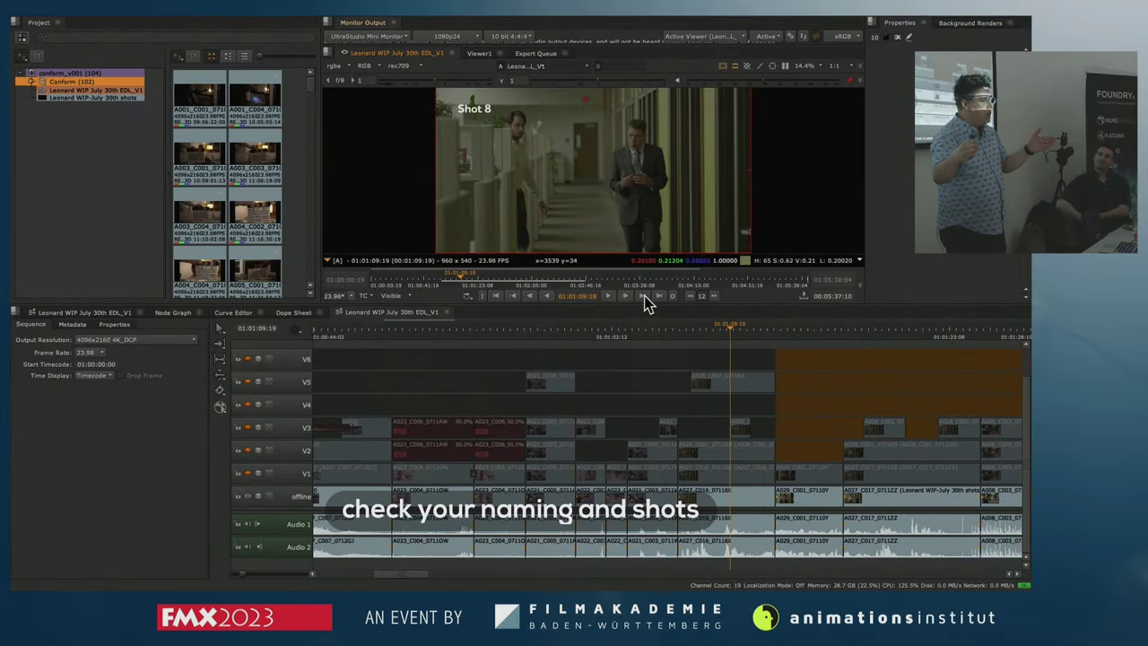
# - Continue through the cuts and scrub the rest of the timeline to compare the conformed shots with the offline
pyautogui.click(645, 299)
pyautogui.click(645, 298)
pyautogui.click(645, 299)
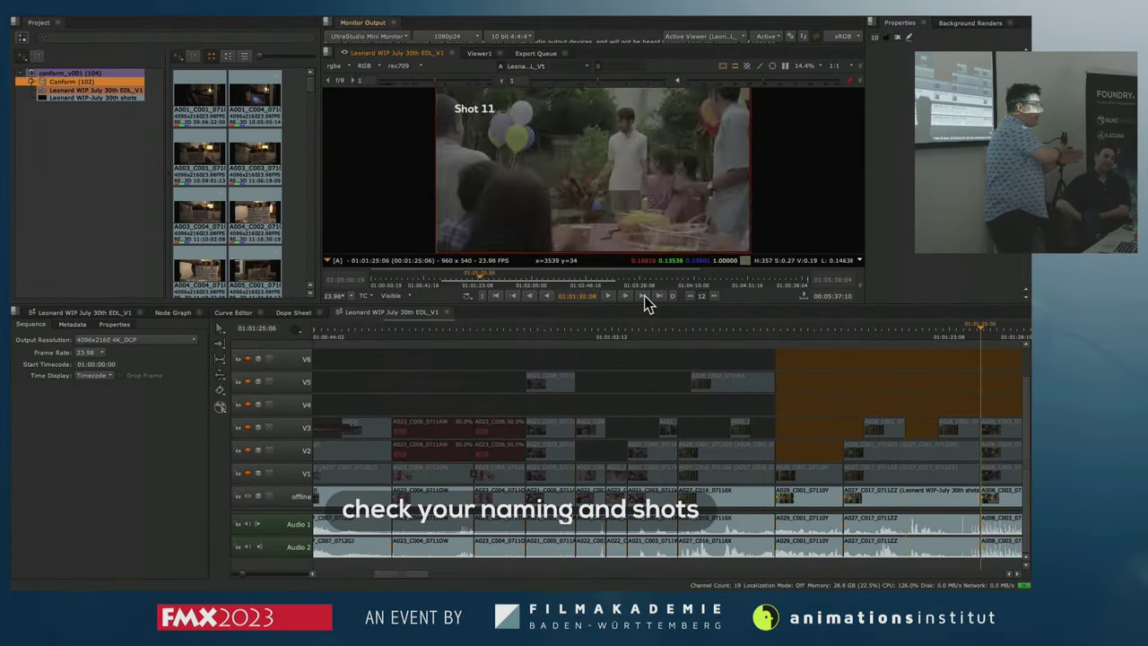
pyautogui.click(645, 298)
pyautogui.click(645, 296)
pyautogui.click(645, 297)
pyautogui.click(644, 296)
pyautogui.click(645, 297)
pyautogui.click(645, 297)
pyautogui.click(645, 297)
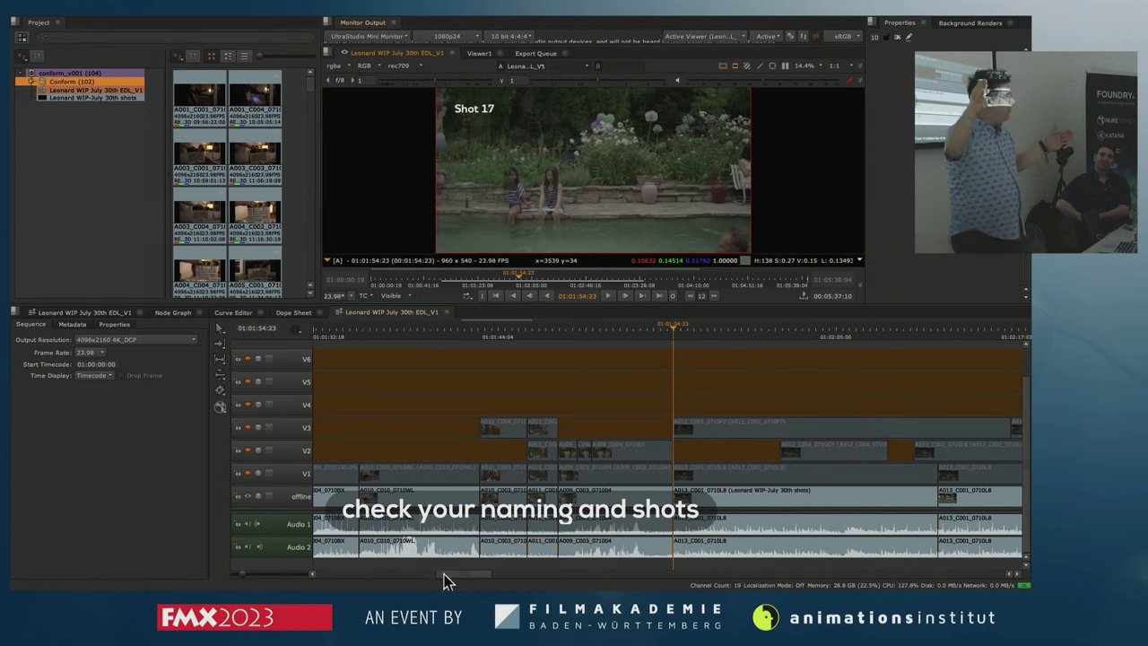
pyautogui.moveTo(471, 575); pyautogui.dragTo(633, 581)
pyautogui.click(642, 343)
pyautogui.moveTo(643, 333); pyautogui.dragTo(659, 334)
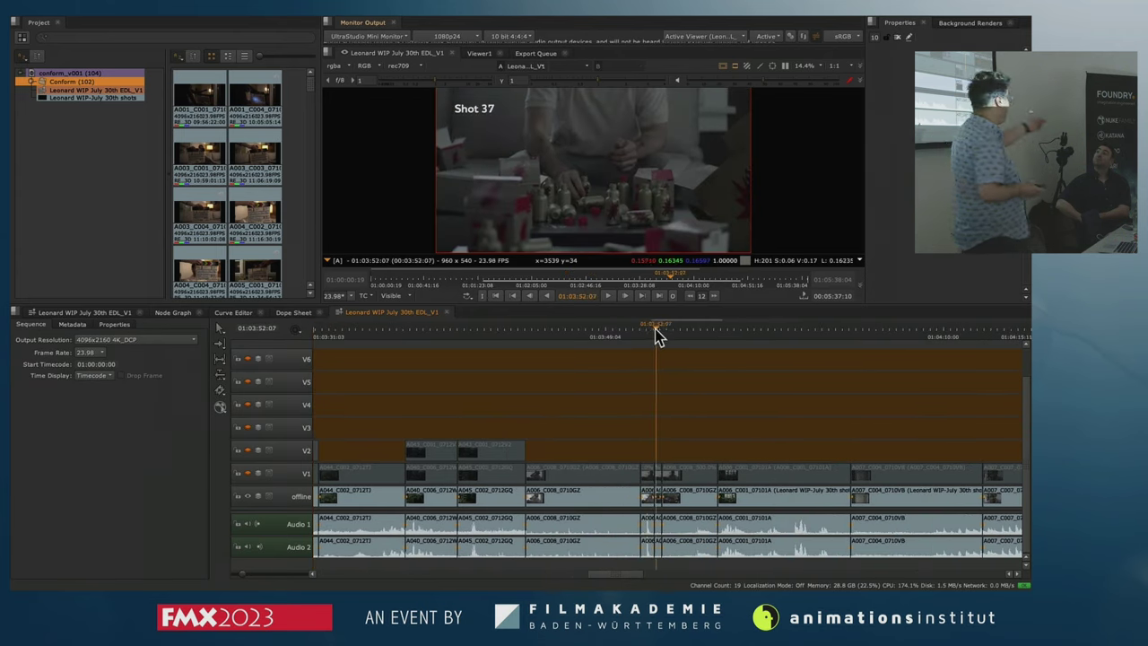
pyautogui.click(666, 374)
pyautogui.click(643, 328)
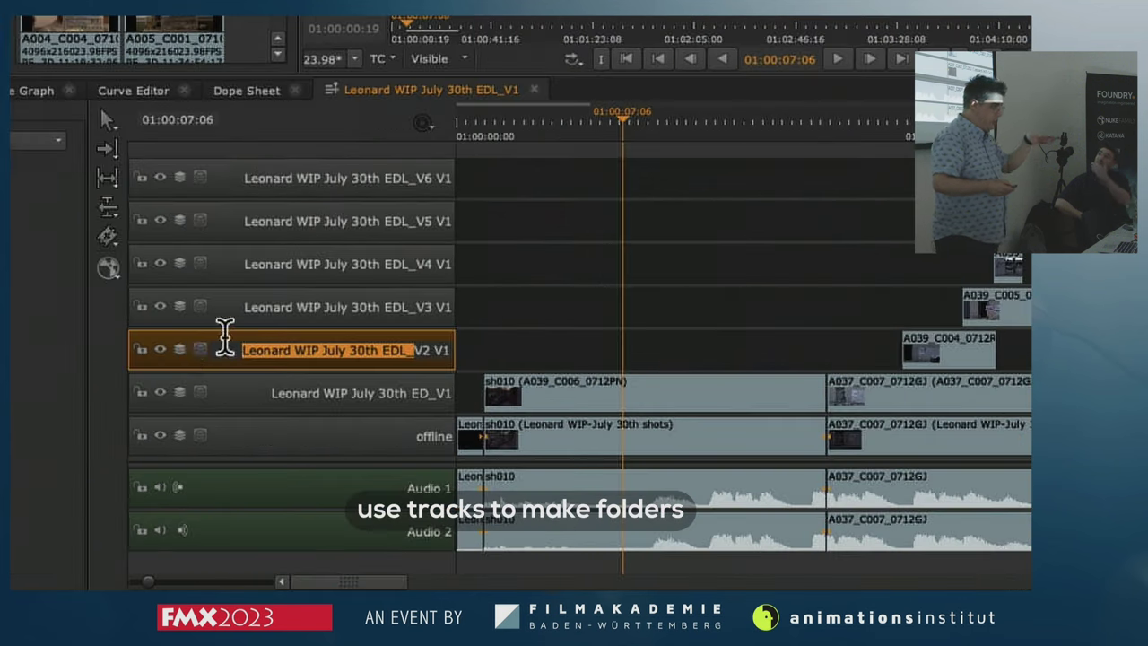
# - Shorten the video track names by removing the Leonard WIP July 30th EDL prefix
pyautogui.press('BackSpace')
pyautogui.moveTo(225, 341); pyautogui.dragTo(267, 382)
pyautogui.press('BackSpace')
pyautogui.doubleClick(415, 380)
pyautogui.press('BackSpace')
pyautogui.doubleClick(412, 313)
pyautogui.click(415, 314)
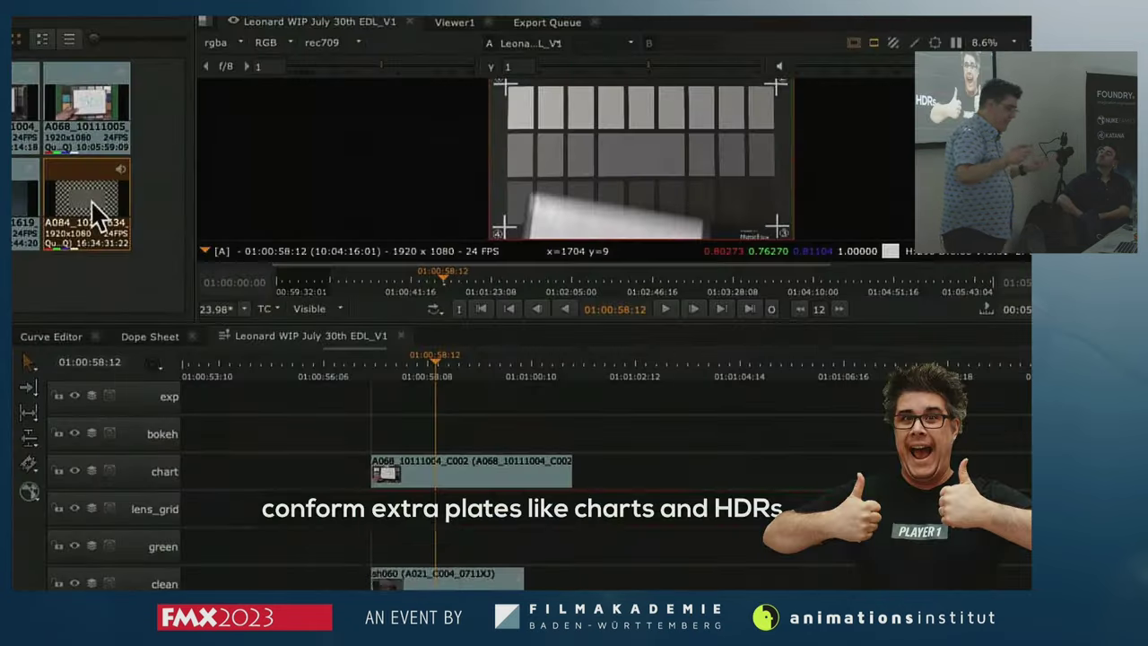
# - Lay the lens grid, bokeh and chart plates over sh060 on their matching tracks, maintaining frame counts, with A068_10111004_C002 moved to exp
pyautogui.click(550, 418)
pyautogui.moveTo(29, 212); pyautogui.dragTo(369, 436)
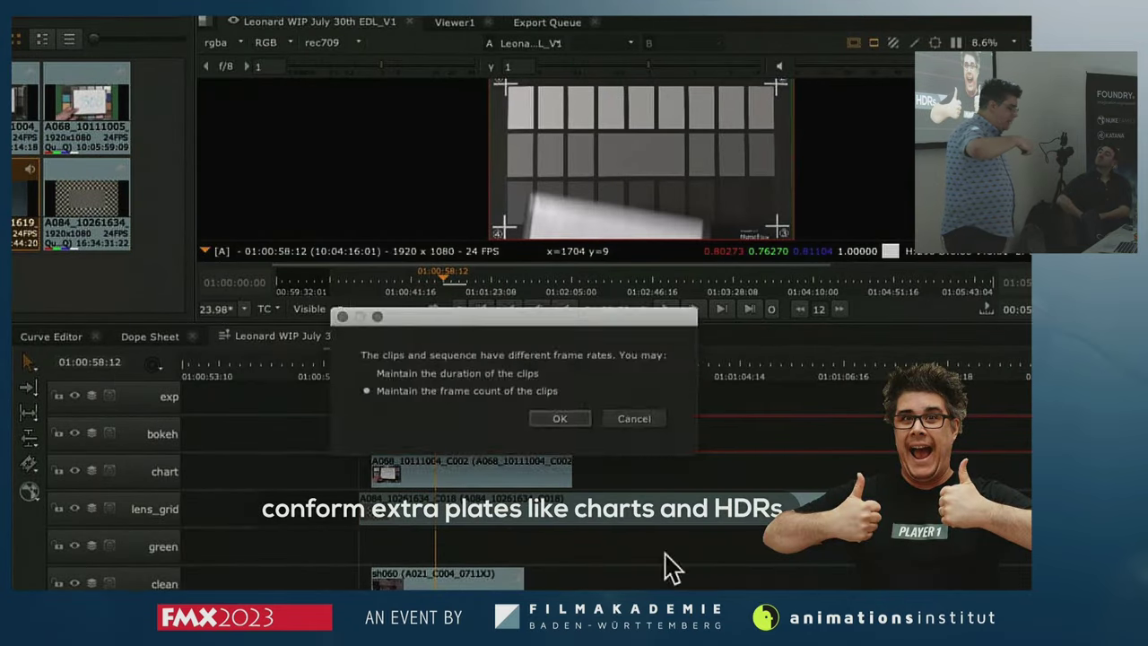
pyautogui.click(558, 418)
pyautogui.moveTo(456, 471); pyautogui.dragTo(456, 398)
pyautogui.moveTo(88, 106); pyautogui.dragTo(369, 473)
pyautogui.click(558, 418)
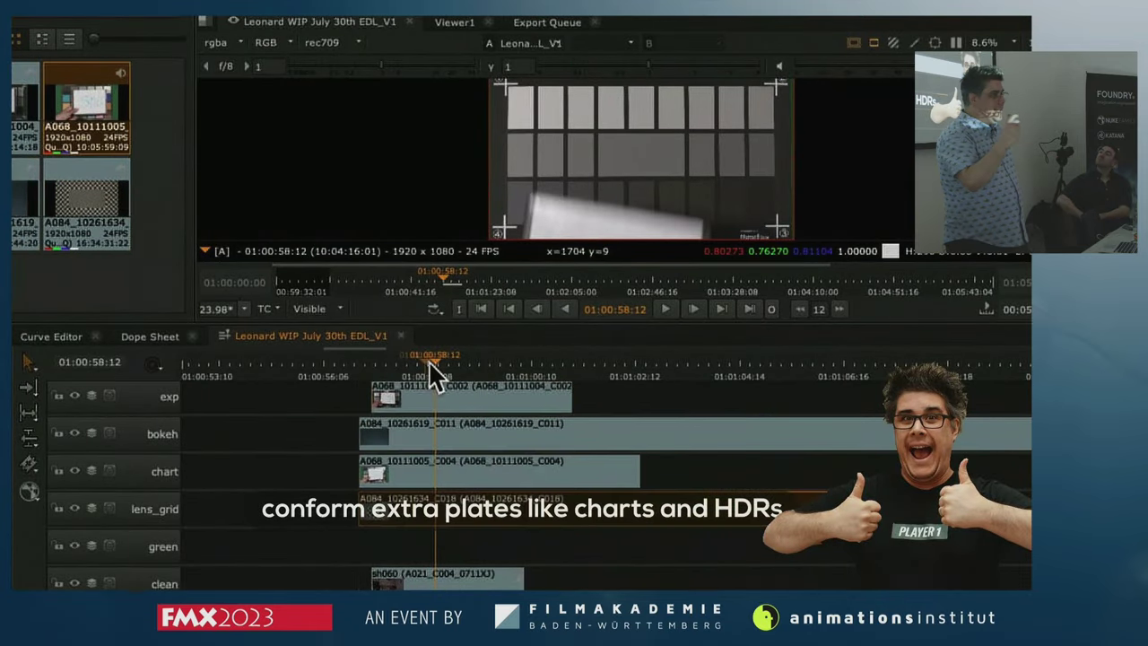
# - Line up the exposure, lens grid and chart plates with the start of sh060
pyautogui.moveTo(432, 366); pyautogui.dragTo(435, 398)
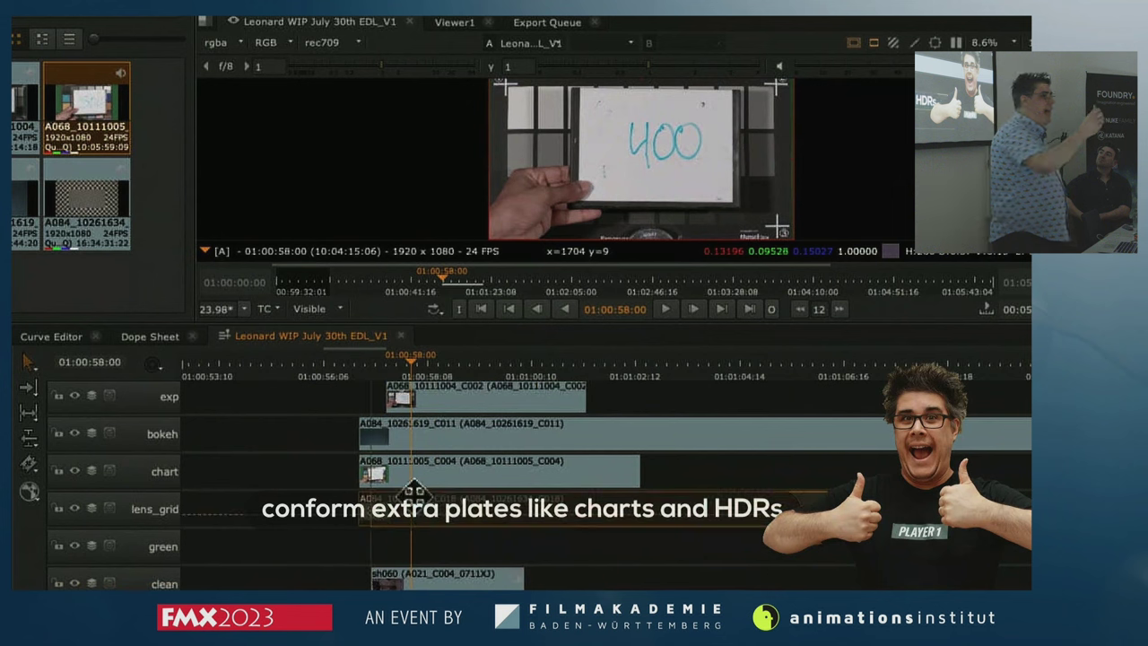
pyautogui.click(449, 469)
pyautogui.moveTo(418, 469); pyautogui.dragTo(434, 395)
pyautogui.moveTo(395, 365); pyautogui.dragTo(461, 368)
pyautogui.moveTo(388, 372); pyautogui.dragTo(493, 370)
# - Trim the head off the bokeh plate, move it back to the start of sh060 and disable it
pyautogui.click(385, 436)
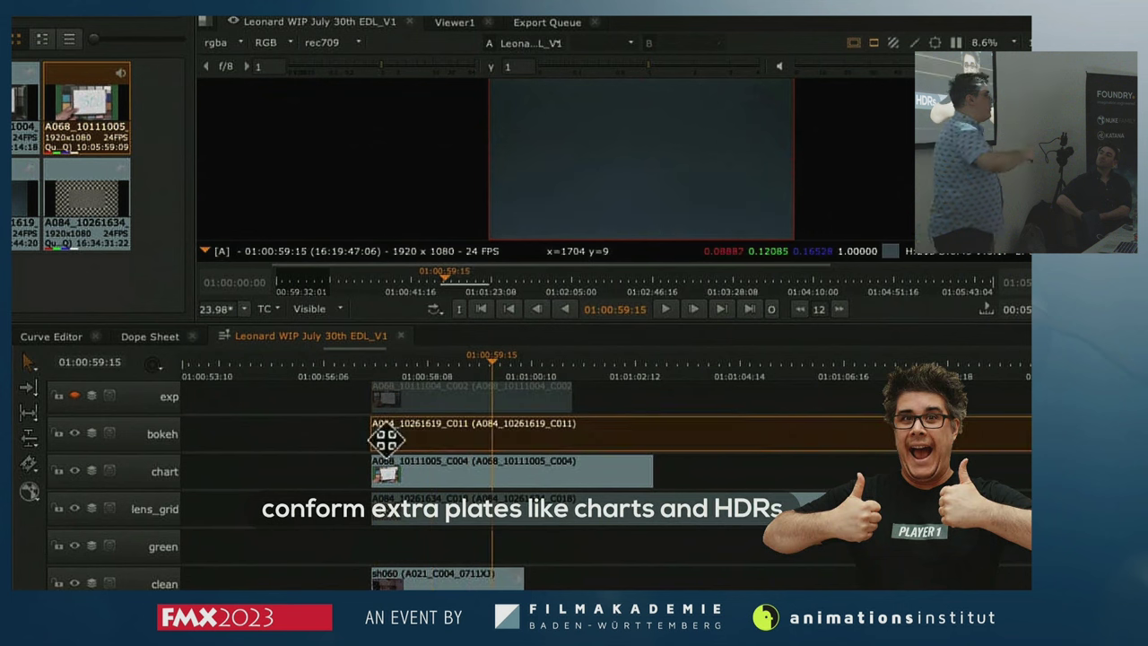
pyautogui.moveTo(846, 454); pyautogui.dragTo(971, 440)
pyautogui.moveTo(1025, 435); pyautogui.dragTo(457, 436)
pyautogui.moveTo(455, 367); pyautogui.dragTo(573, 365)
pyautogui.press('d')
pyautogui.click(468, 368)
# - Cut the bokeh, chart and lens_grid plates at the end of the exp plate and delete their tails
pyautogui.click(74, 471)
pyautogui.scroll(7, 670, 154)
pyautogui.scroll(-9, 633, 156)
pyautogui.moveTo(612, 398); pyautogui.dragTo(638, 516)
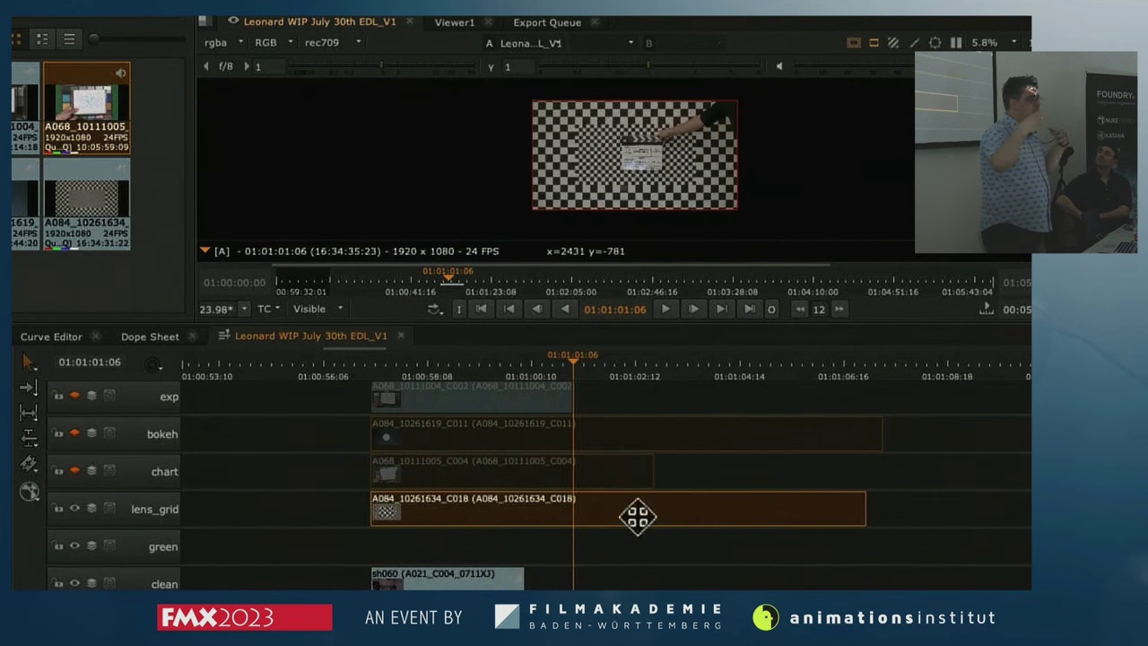
pyautogui.press('d')
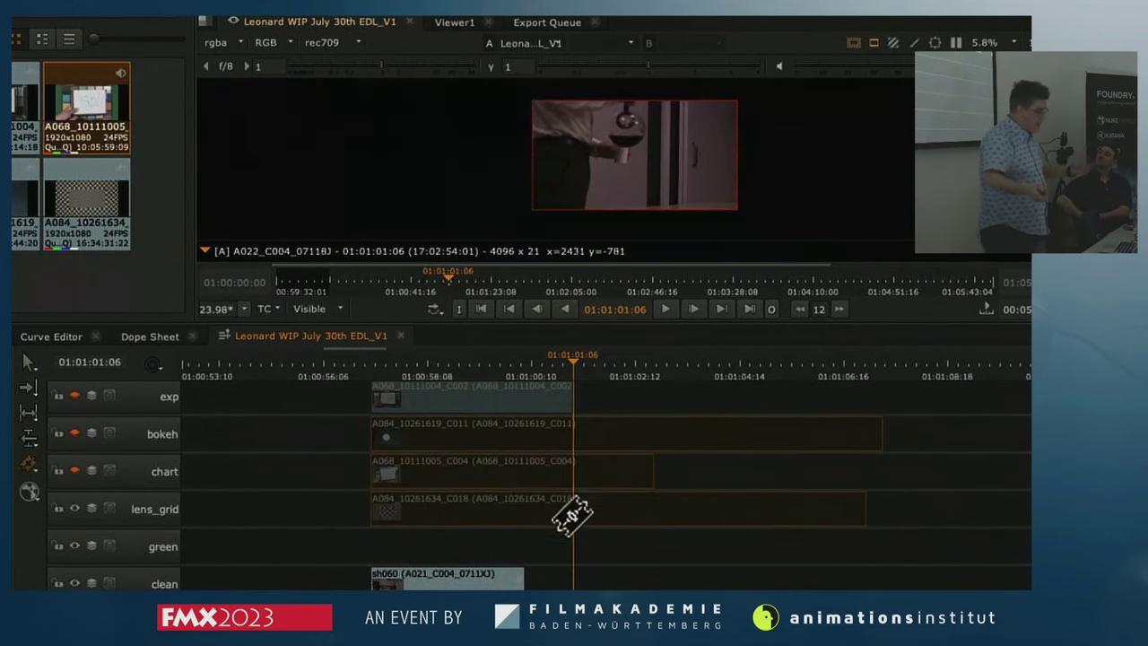
pyautogui.click(572, 516)
pyautogui.click(28, 363)
pyautogui.moveTo(653, 399); pyautogui.dragTo(628, 519)
pyautogui.press('Delete')
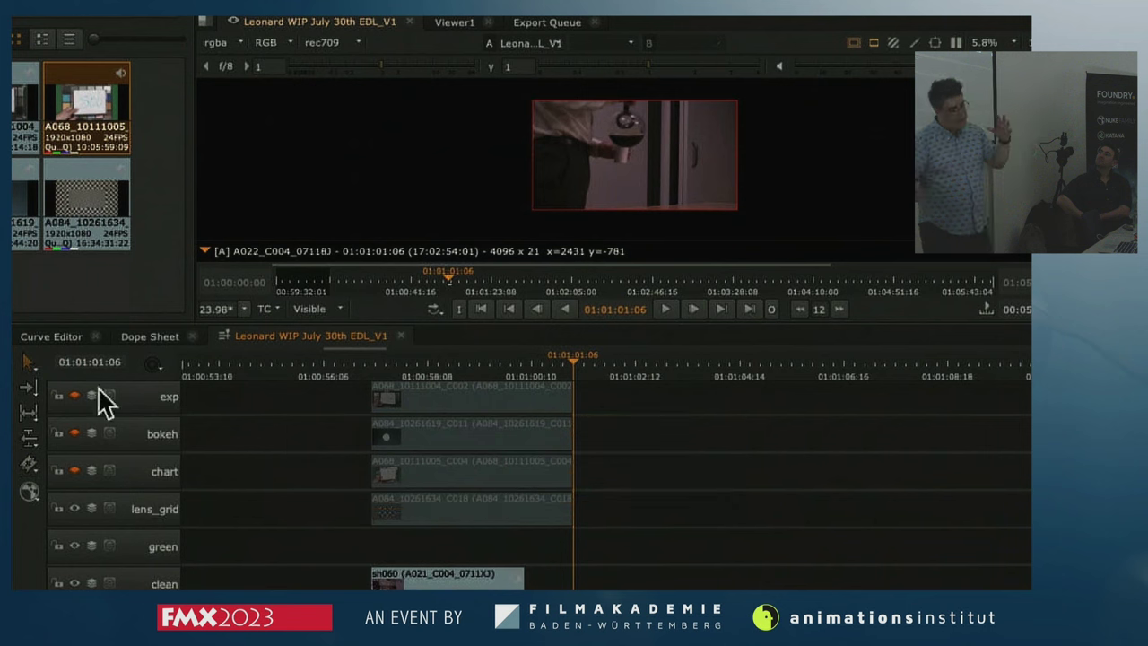
# - Re-enable the exp, bokeh and chart tracks and the disabled plate clips on them
pyautogui.click(75, 396)
pyautogui.click(554, 21)
pyautogui.click(74, 470)
pyautogui.click(451, 364)
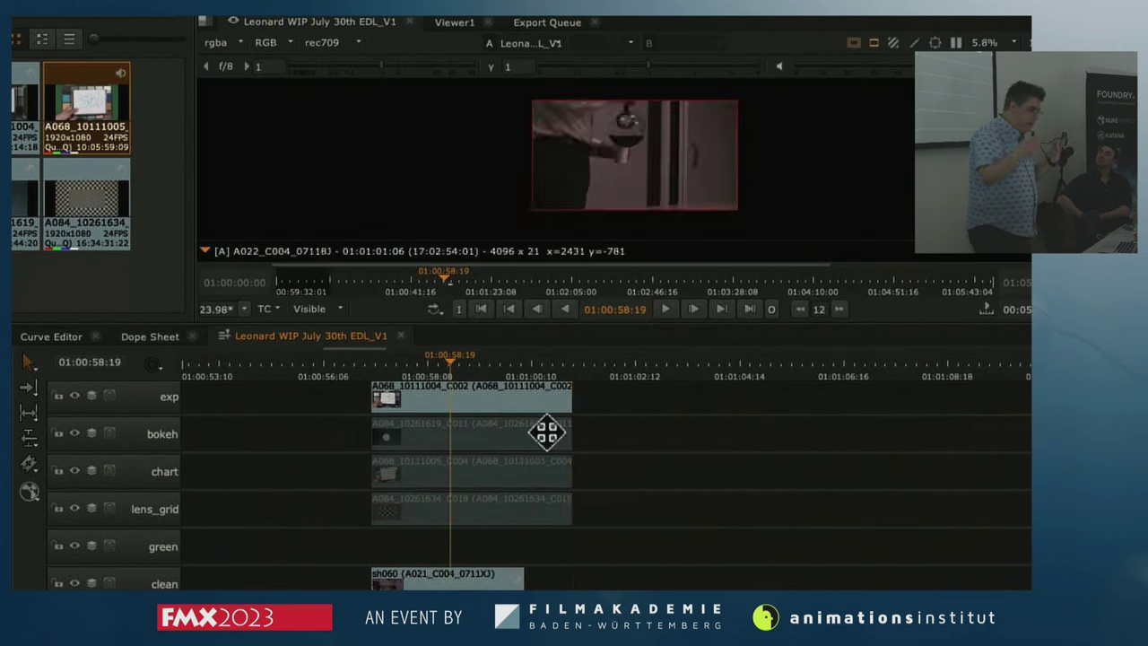
pyautogui.moveTo(545, 430); pyautogui.dragTo(553, 471)
pyautogui.moveTo(619, 476); pyautogui.dragTo(556, 556)
pyautogui.press('d')
# - Select the exp, bokeh, chart and lens_grid plates and rename them all to sh060
pyautogui.click(424, 364)
pyautogui.moveTo(398, 399); pyautogui.dragTo(421, 554)
pyautogui.rightClick(448, 429)
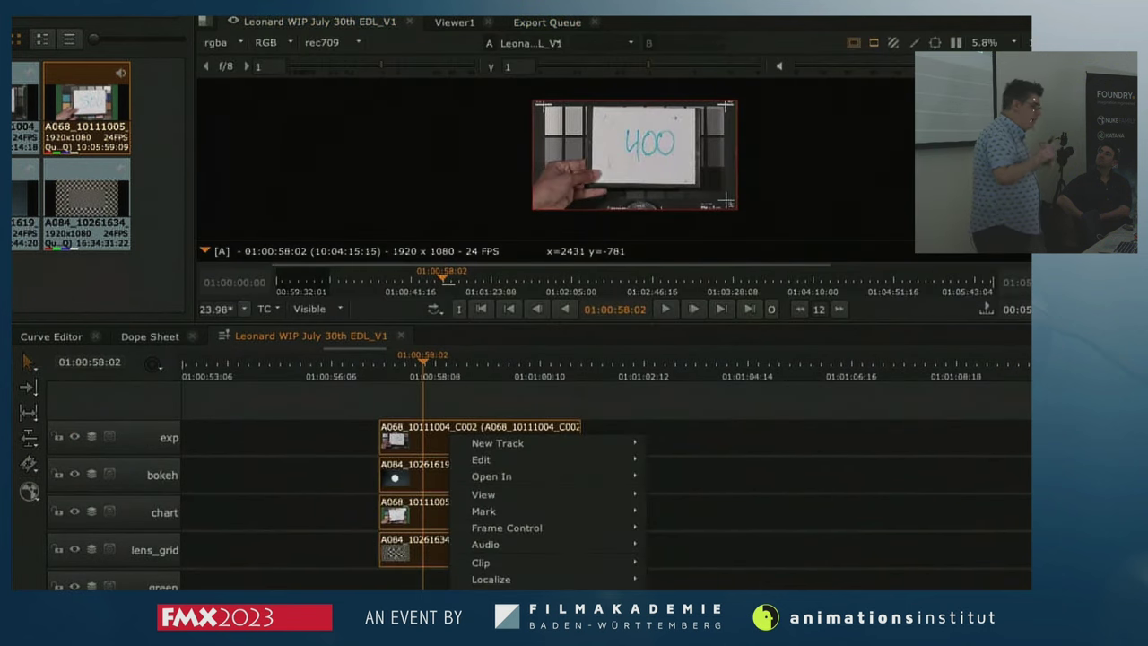
pyautogui.click(682, 583)
pyautogui.press('BackSpace')
pyautogui.write('060')
pyautogui.click(558, 451)
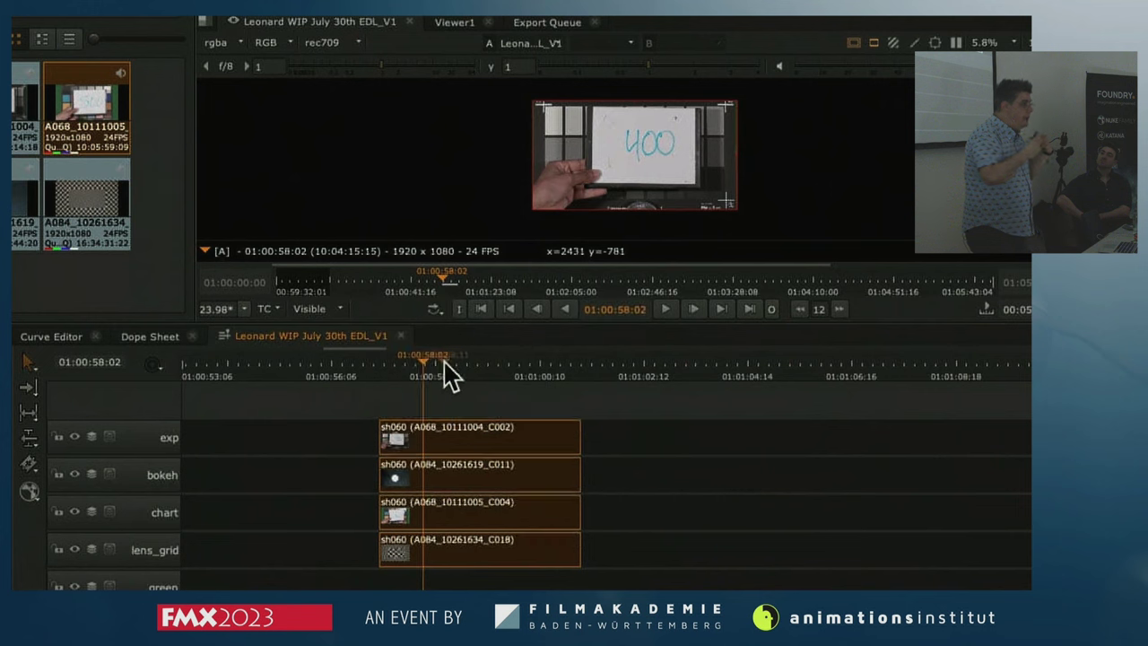
# - Scrub the extra plates and shift the lens grid and chart clips to match the start of sh060
pyautogui.moveTo(445, 362); pyautogui.dragTo(430, 392)
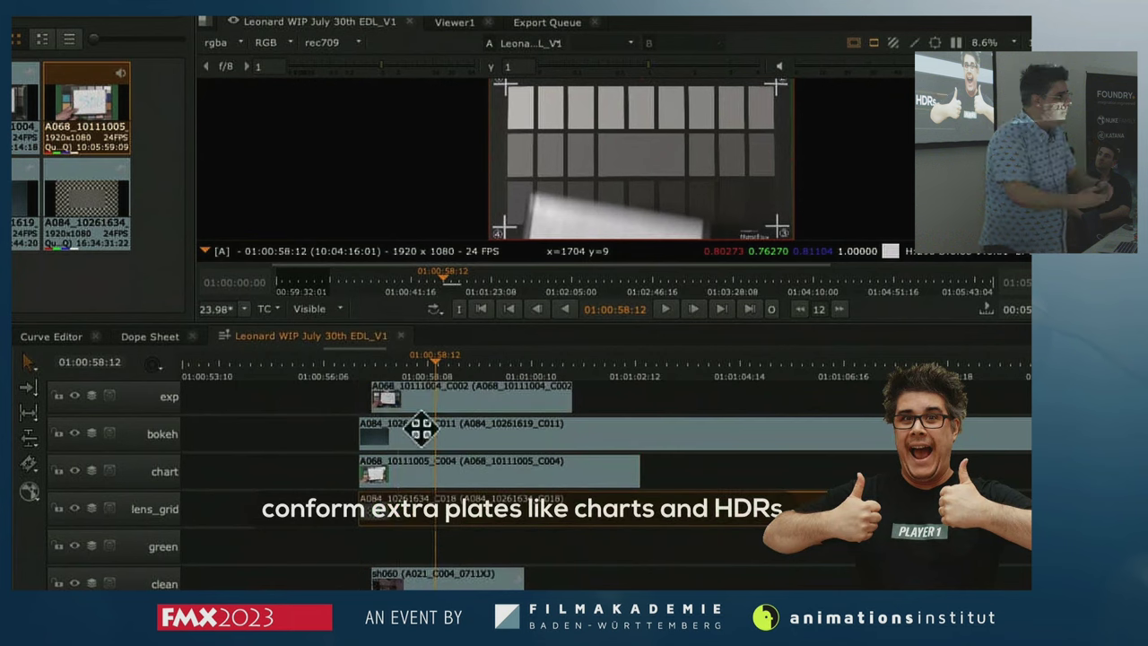
pyautogui.moveTo(397, 368); pyautogui.dragTo(446, 400)
pyautogui.moveTo(408, 510); pyautogui.dragTo(426, 510)
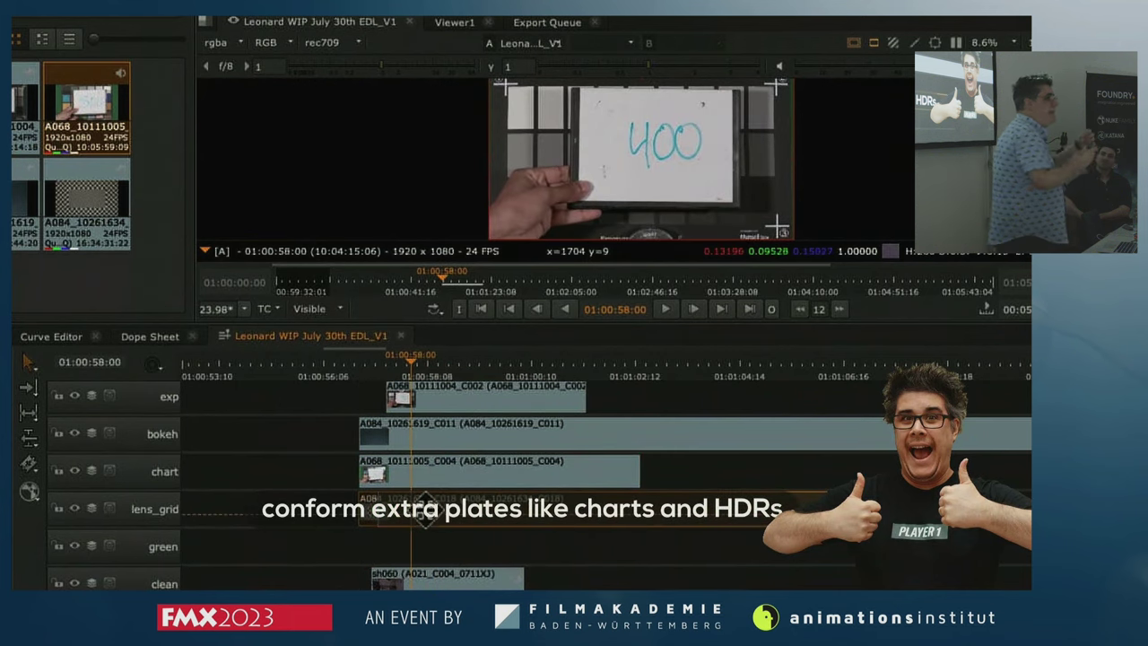
pyautogui.click(445, 469)
pyautogui.moveTo(418, 471); pyautogui.dragTo(431, 472)
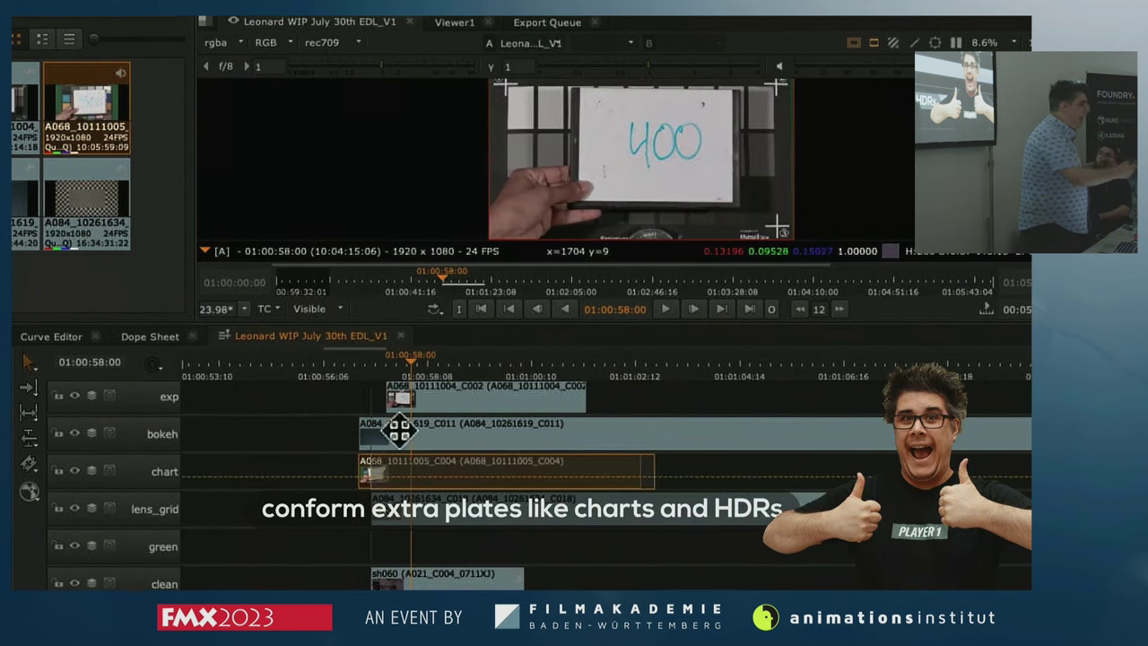
pyautogui.moveTo(434, 432); pyautogui.dragTo(469, 368)
# - Move the trimmed bokeh plate to the start of sh060, hiding the exp, bokeh and chart tracks in turn to check each plate
pyautogui.click(75, 396)
pyautogui.moveTo(386, 367); pyautogui.dragTo(434, 368)
pyautogui.click(405, 438)
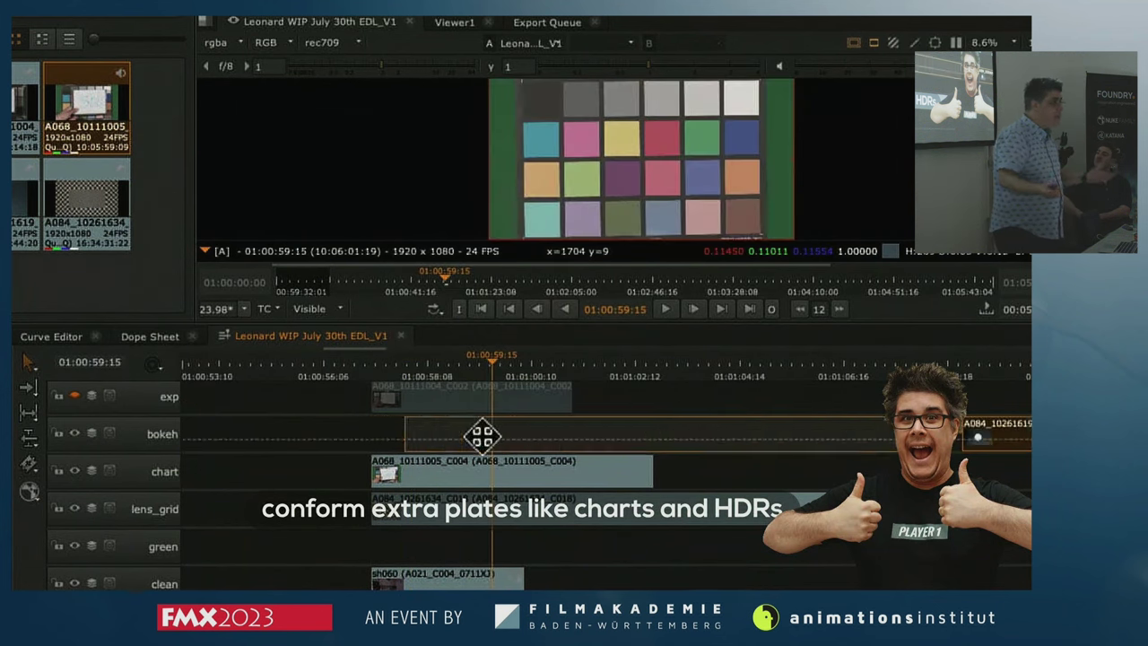
pyautogui.click(442, 361)
pyautogui.press('d')
pyautogui.click(446, 363)
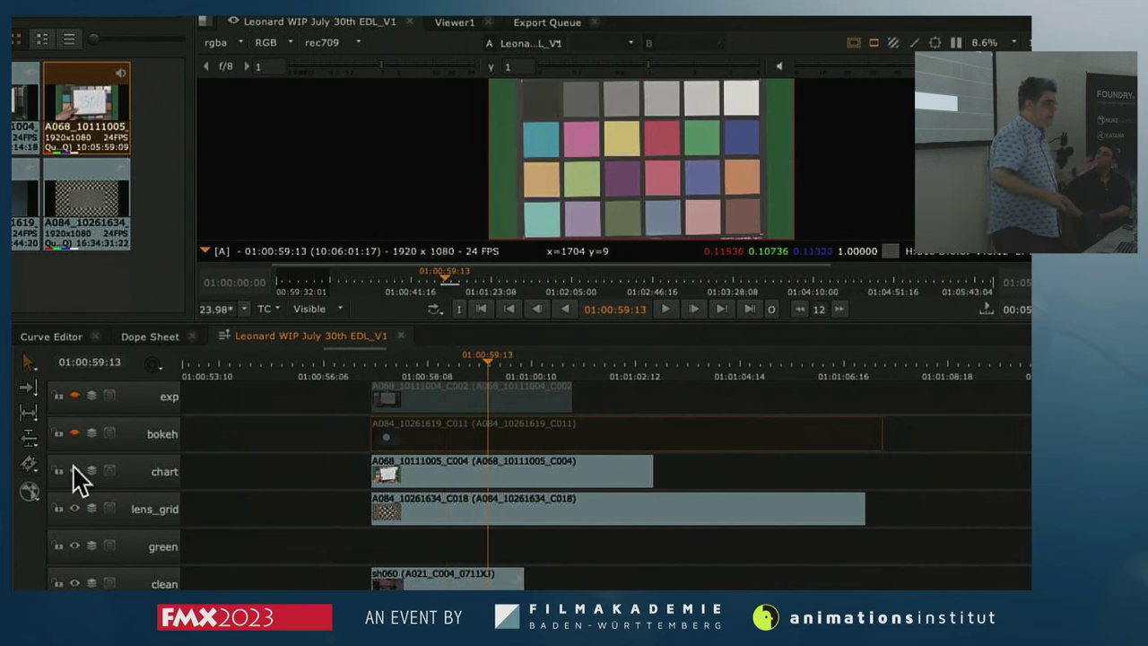
pyautogui.click(75, 471)
pyautogui.moveTo(377, 363); pyautogui.dragTo(567, 363)
# - Name the export file in the plates {track} folder LISM_{shot}_{track}_CF_.####.exr
pyautogui.click(273, 160)
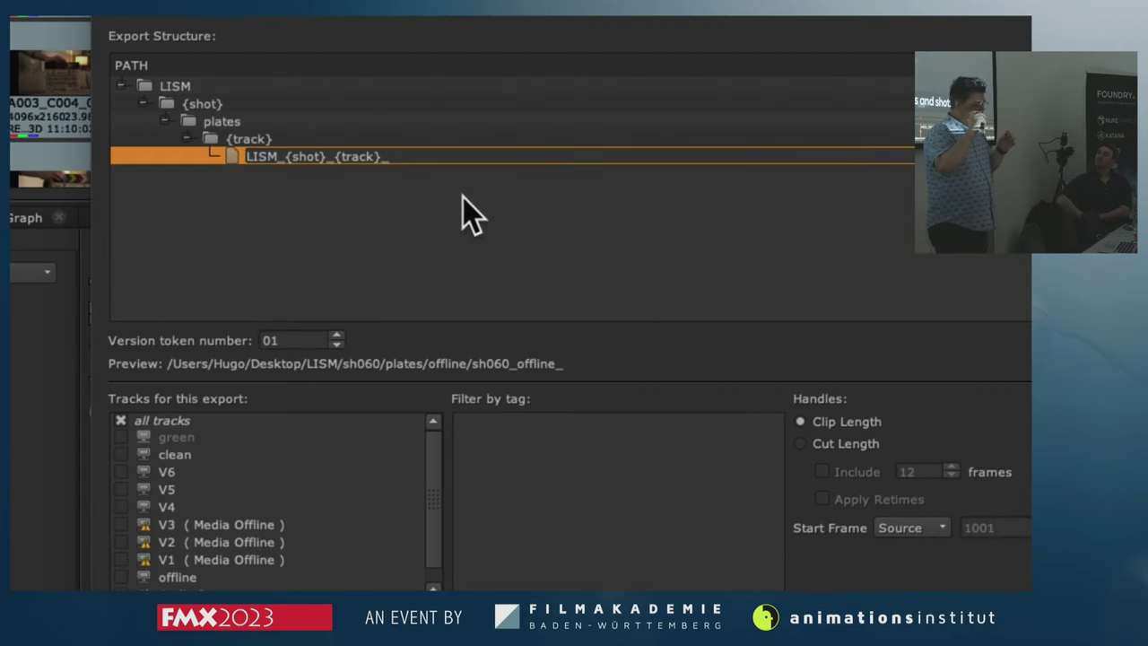
pyautogui.write('CF_.####')
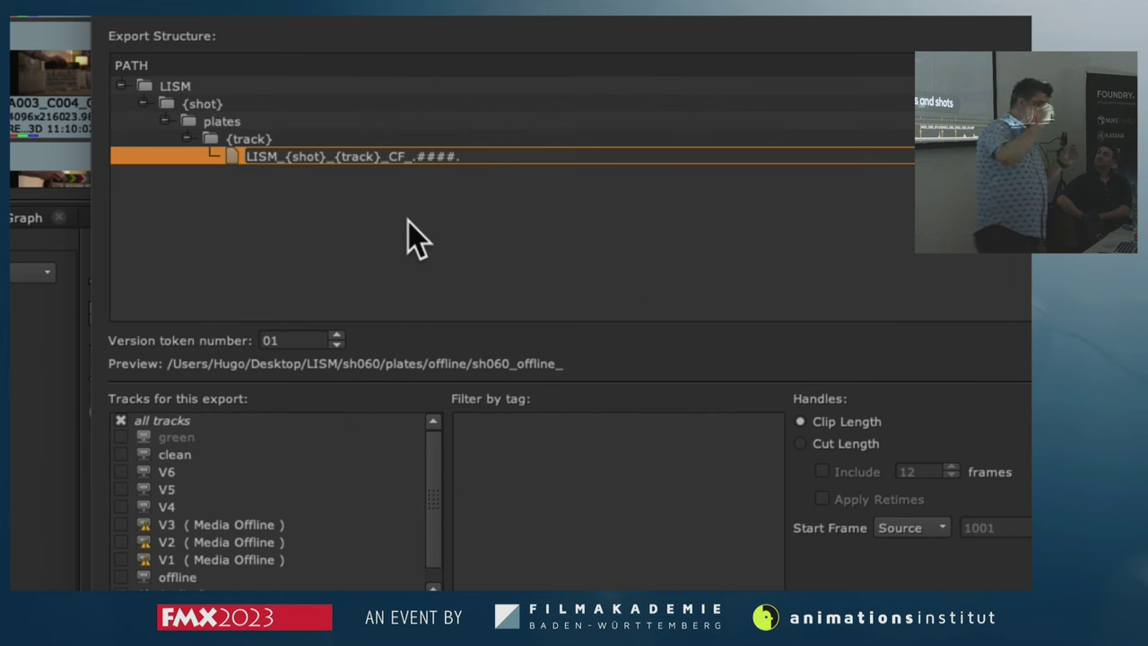
pyautogui.write('.exr')
pyautogui.press('Return')
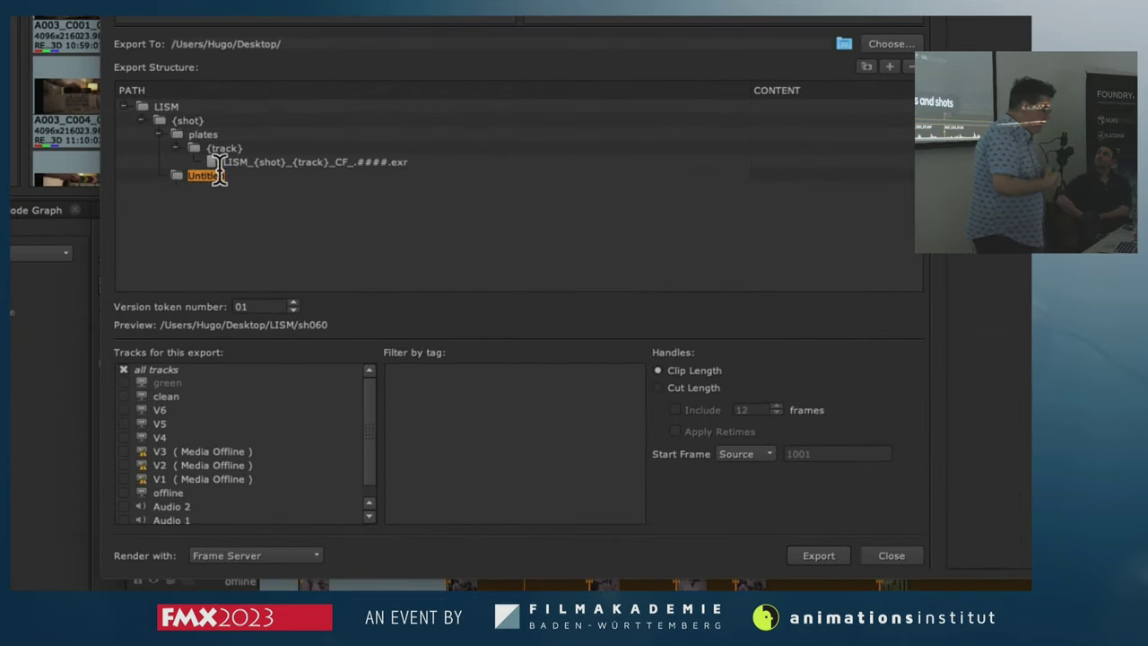
# - Name the new untitled folder under {shot} in the export structure tracking
pyautogui.moveTo(177, 174); pyautogui.dragTo(190, 120)
pyautogui.click(190, 120)
pyautogui.click(175, 176)
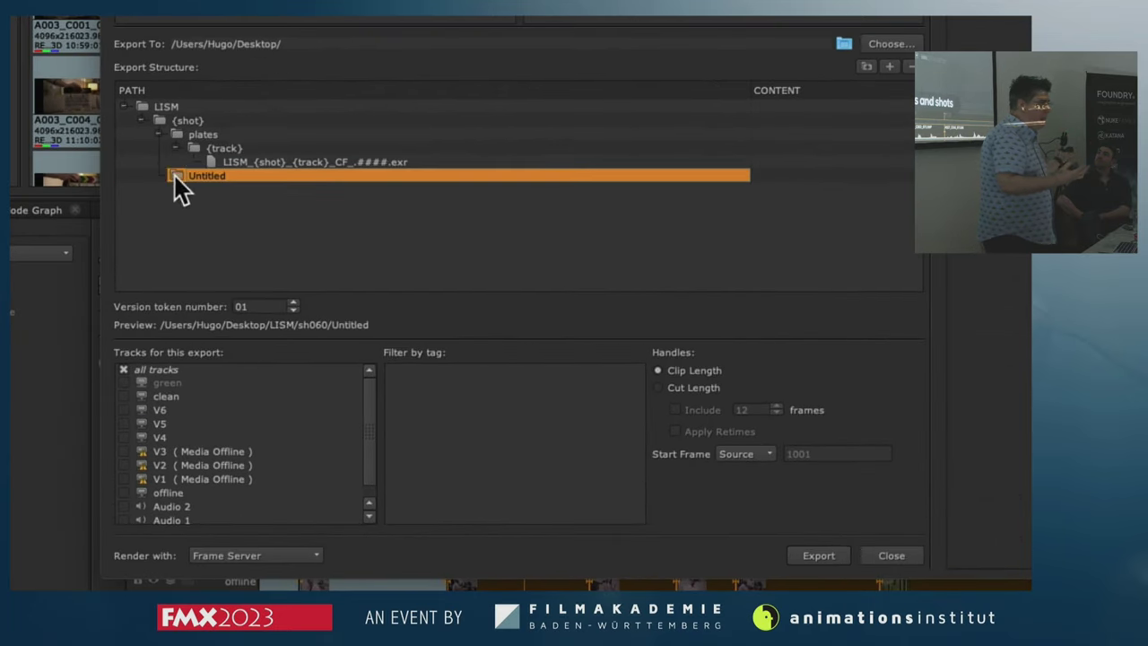
pyautogui.doubleClick(177, 177)
pyautogui.write('tracking')
# - Add a file named LISM_{shot}_{track}_TK_.####.jpg to the tracking folder, based on the plates file name
pyautogui.click(229, 150)
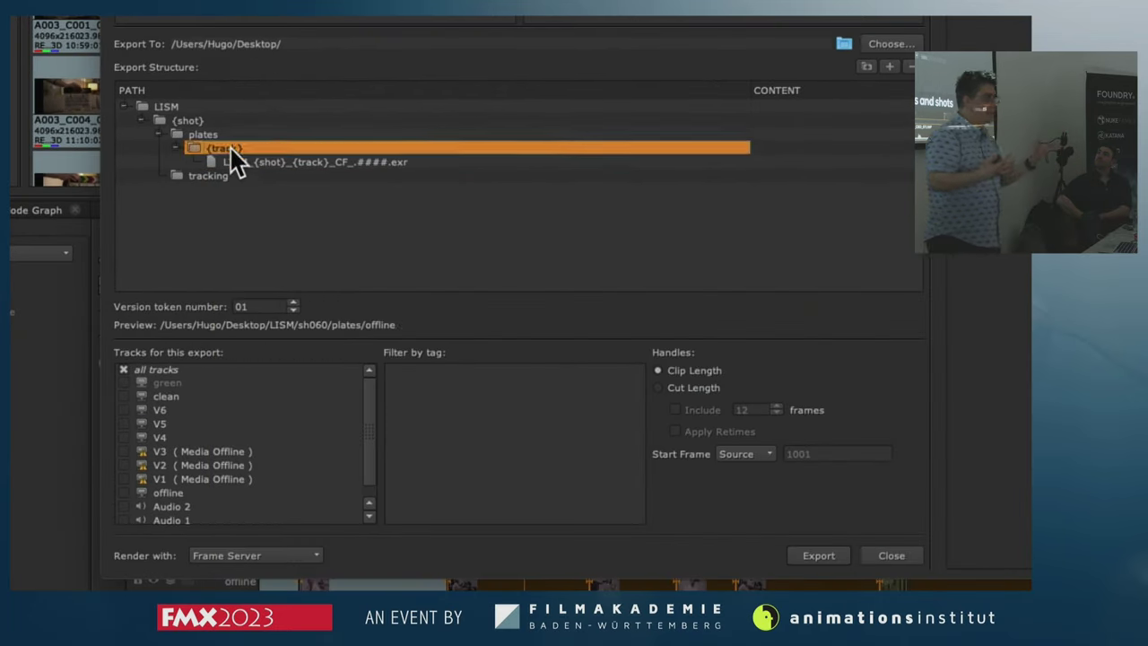
pyautogui.doubleClick(250, 161)
pyautogui.click(222, 177)
pyautogui.click(890, 67)
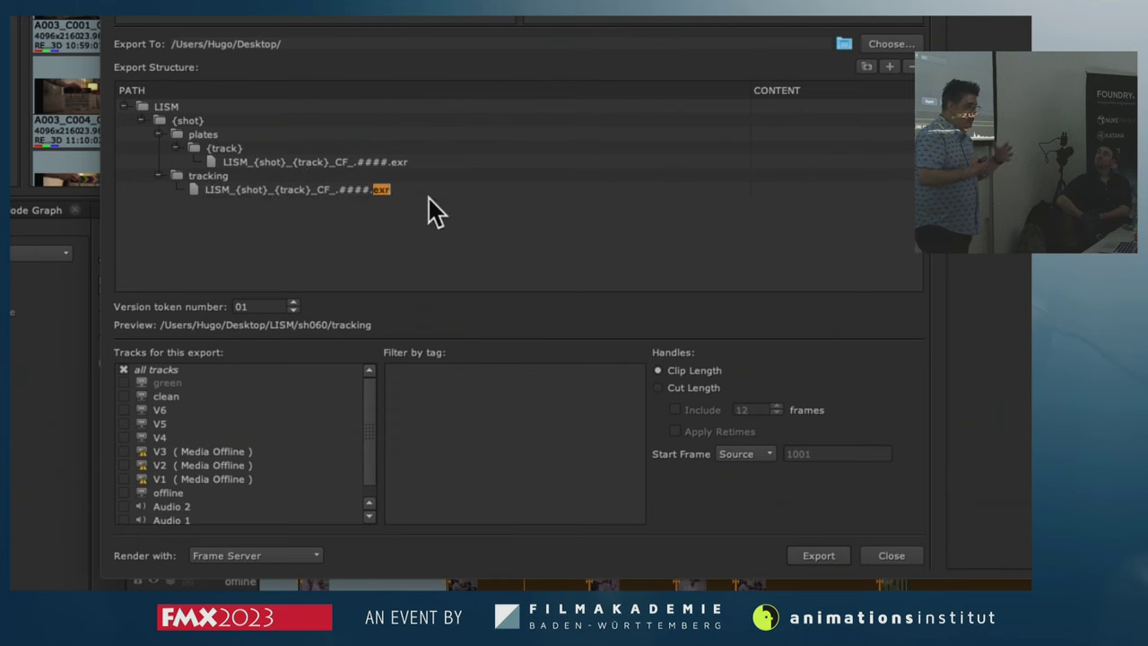
pyautogui.write('jpg')
pyautogui.press('Return')
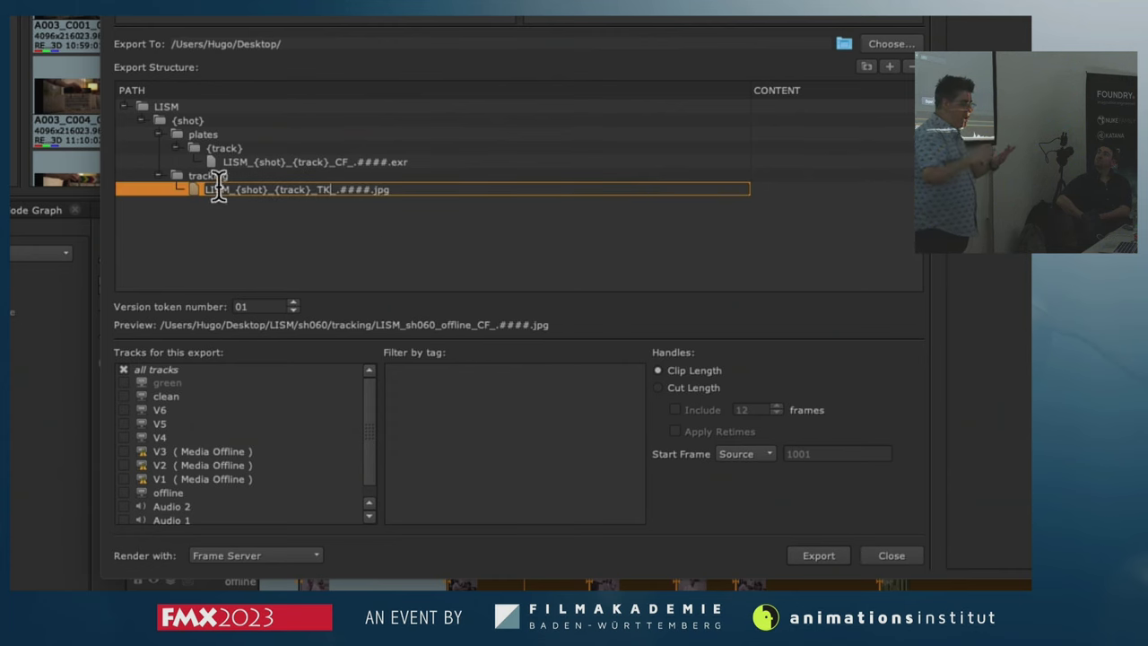
# - Add a folder named scripts under {shot} in the export structure
pyautogui.click(221, 122)
pyautogui.click(867, 65)
pyautogui.write('nukesc')
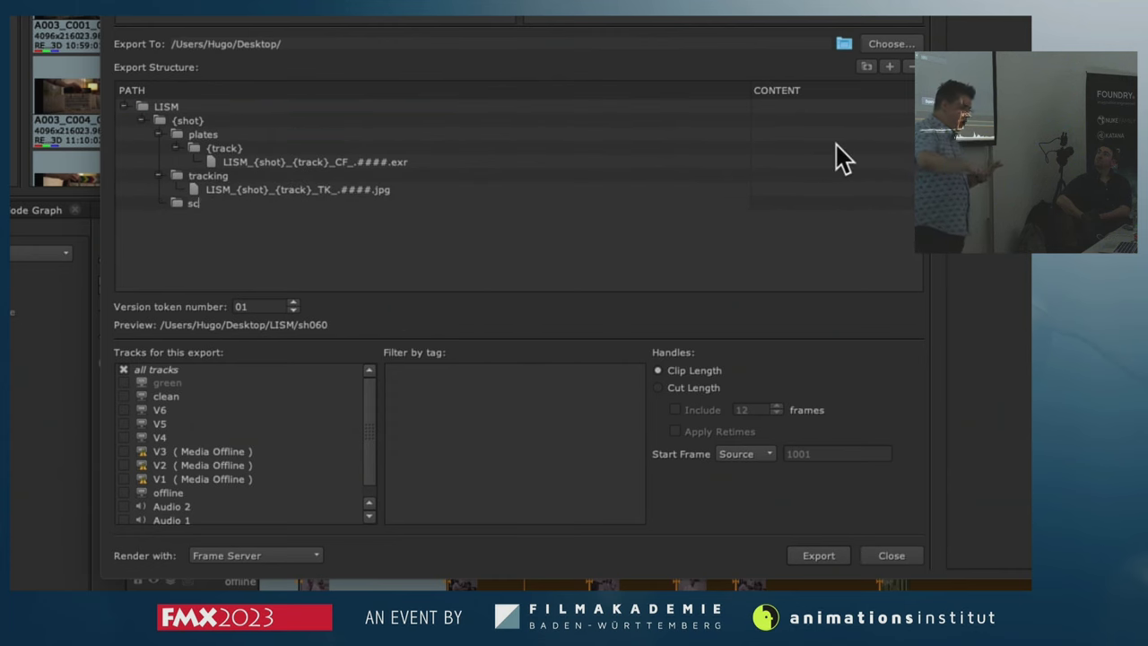
pyautogui.write('ripts')
pyautogui.press('Return')
# - Add a folder named output under {shot}, alongside plates, tracking and scripts
pyautogui.click(210, 135)
pyautogui.click(205, 176)
pyautogui.click(196, 204)
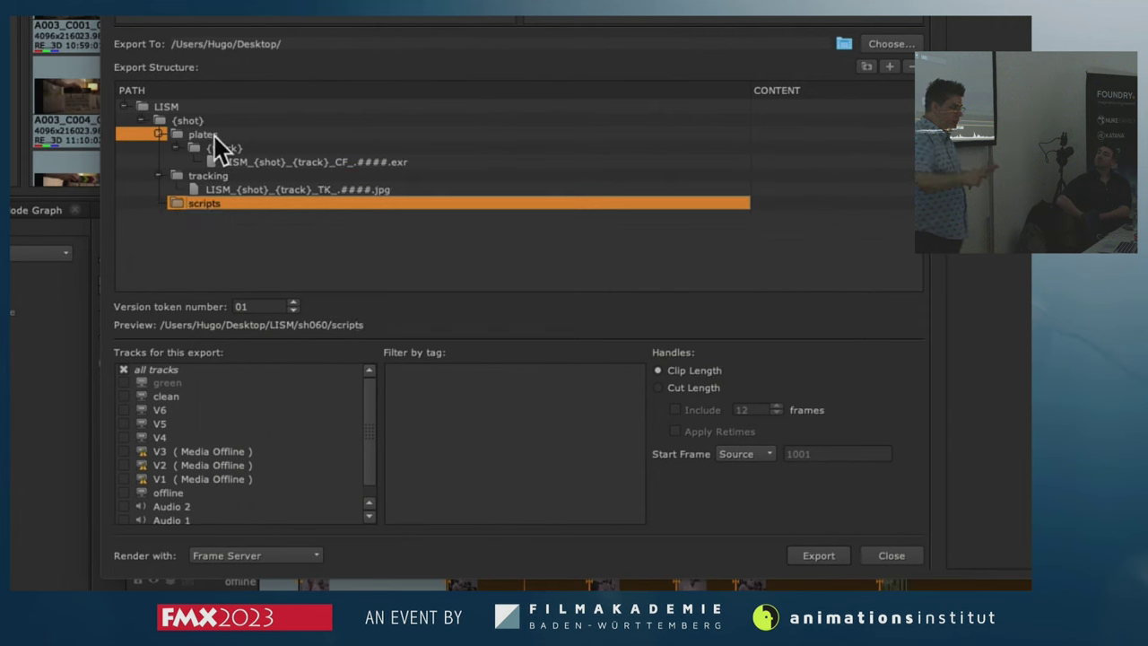
pyautogui.click(224, 120)
pyautogui.click(890, 67)
pyautogui.write('output')
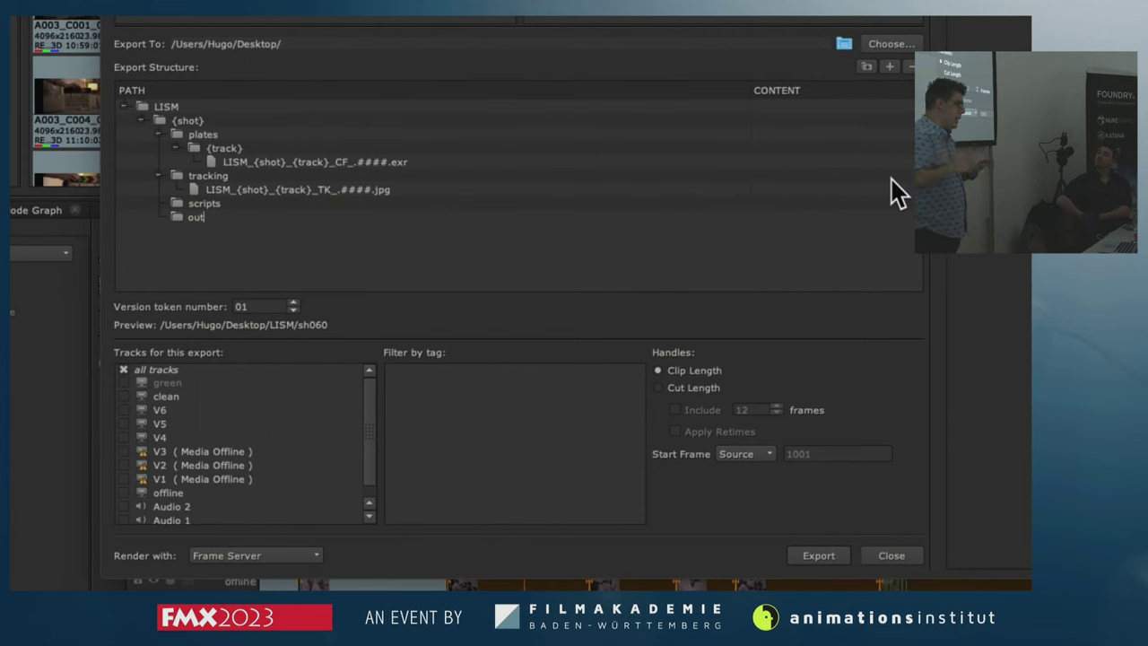
pyautogui.press('Return')
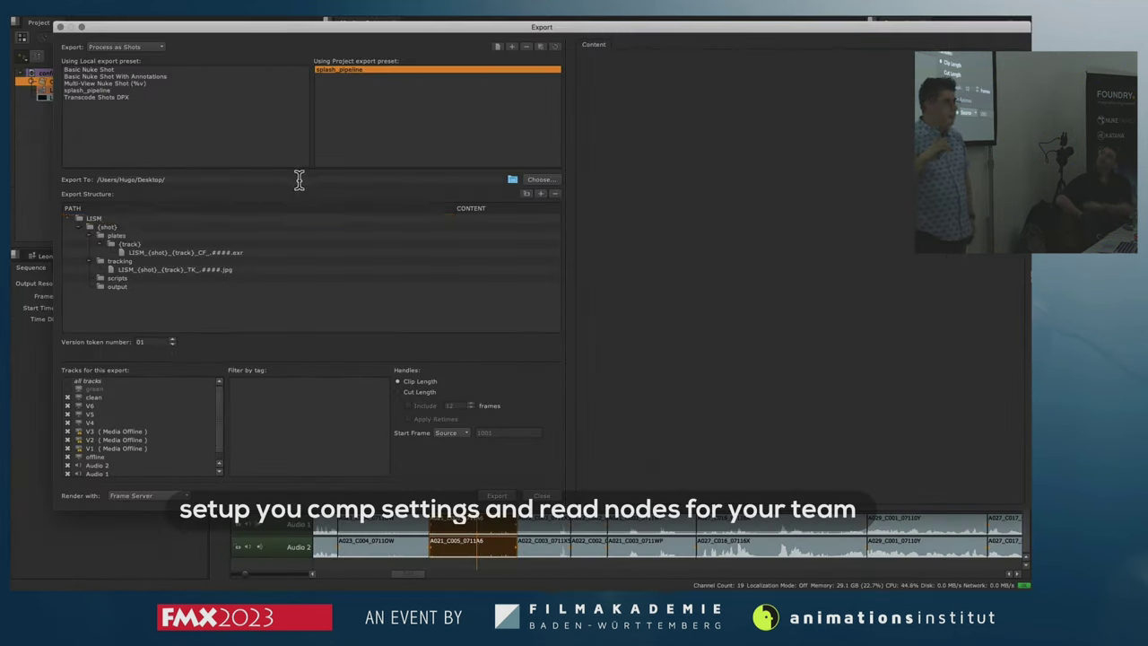
# - Assign Transcode Images as the content of the plates CF .exr entry
pyautogui.click(361, 219)
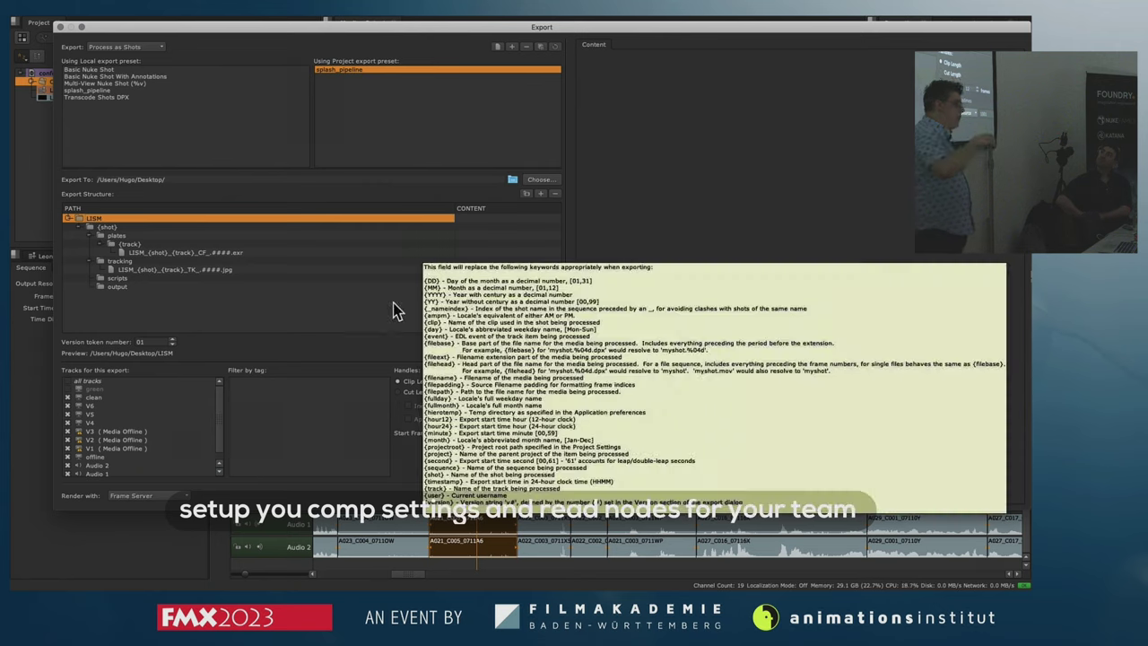
pyautogui.click(205, 252)
pyautogui.click(507, 252)
pyautogui.click(579, 281)
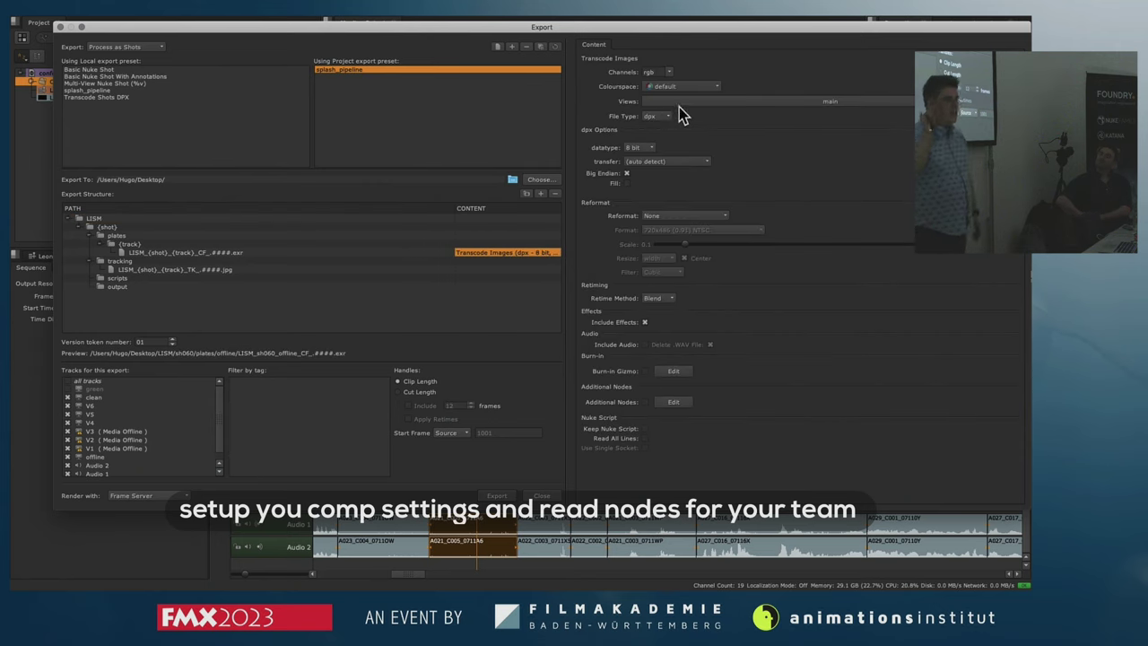
# - Set the plates transcode to the exr file type with all channels, no compression and linear colourspace
pyautogui.click(665, 128)
pyautogui.click(744, 162)
pyautogui.click(745, 165)
pyautogui.click(697, 87)
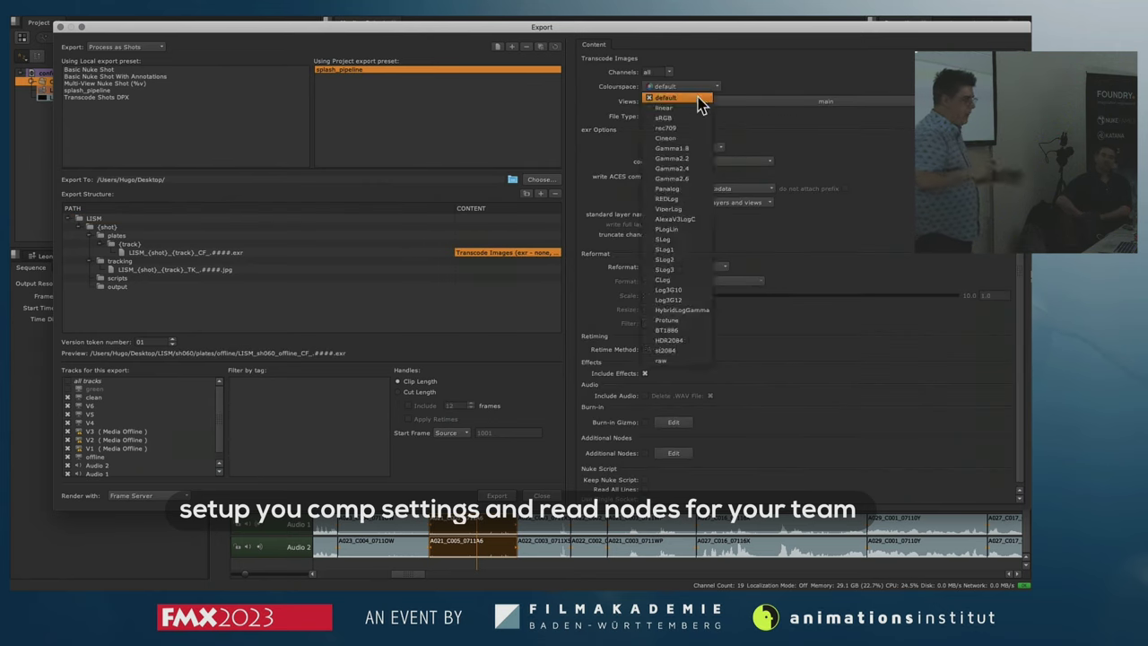
pyautogui.click(699, 107)
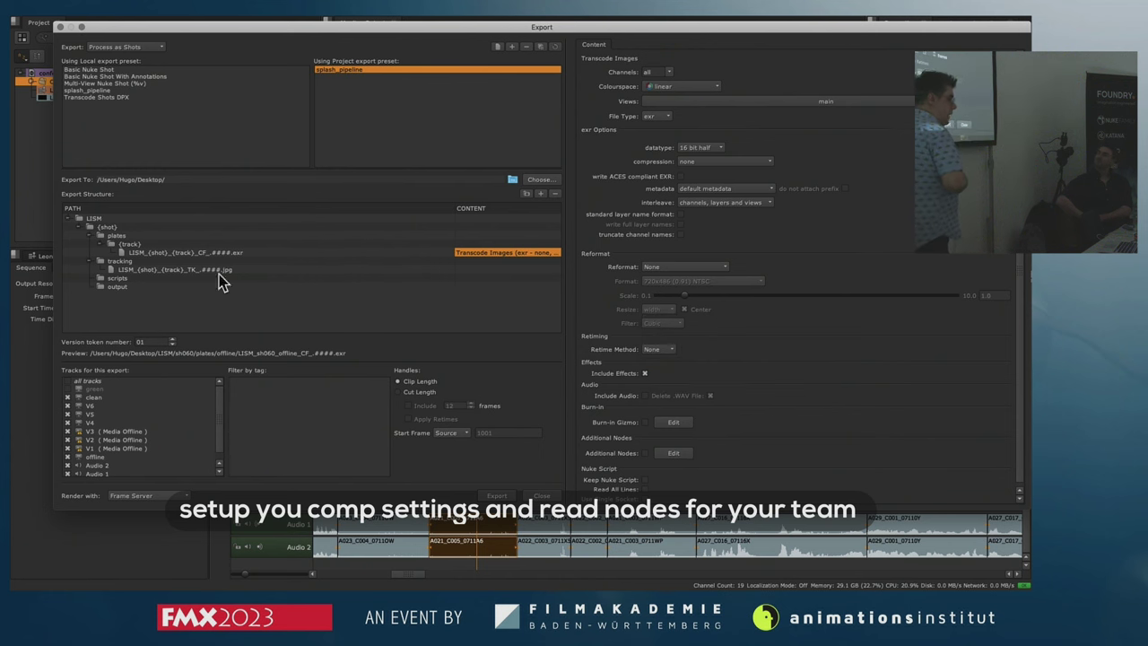
# - Assign Transcode Images as the content of the tracking TK .jpg entry, with jpeg file type, rgb channels and sRGB colourspace
pyautogui.click(521, 270)
pyautogui.click(564, 290)
pyautogui.click(699, 87)
pyautogui.click(705, 117)
pyautogui.click(662, 117)
pyautogui.click(663, 147)
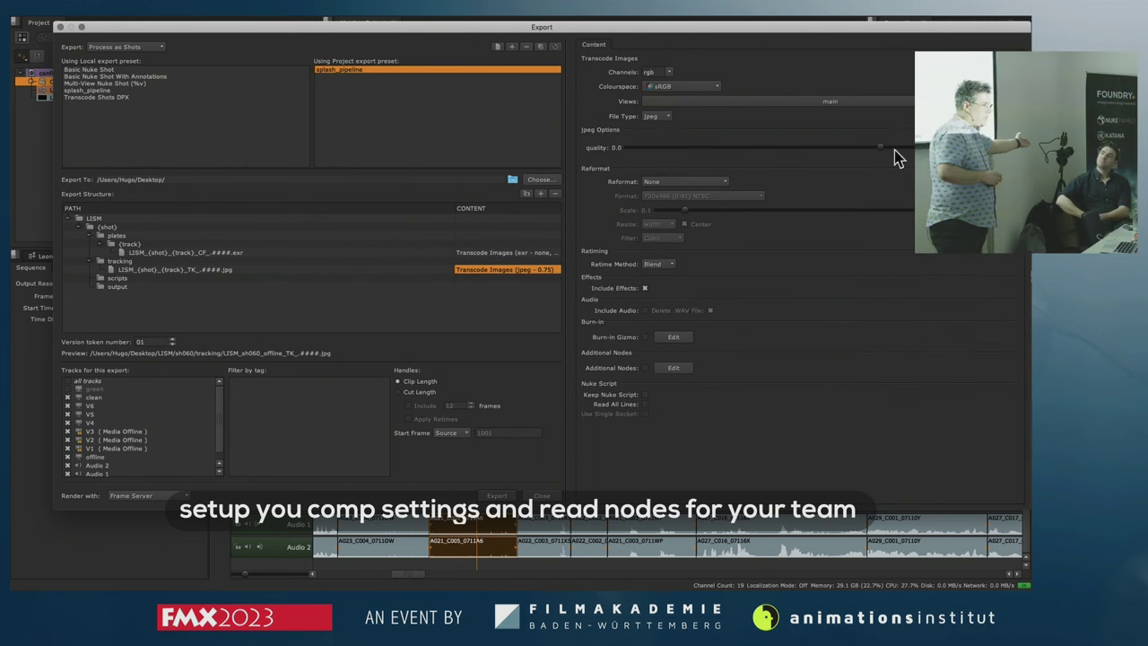
pyautogui.click(528, 252)
pyautogui.click(715, 155)
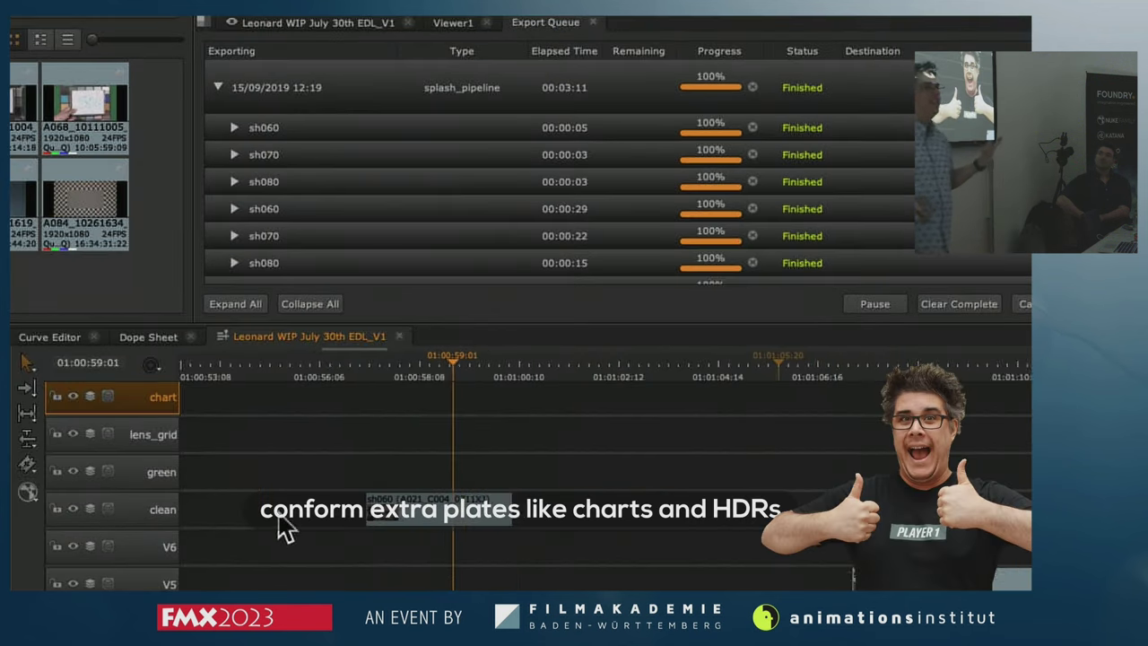
# - Add two video tracks above the chart track and name them bokeh and exp
pyautogui.scroll(2, 285, 529)
pyautogui.rightClick(94, 435)
pyautogui.click(305, 442)
pyautogui.doubleClick(152, 435)
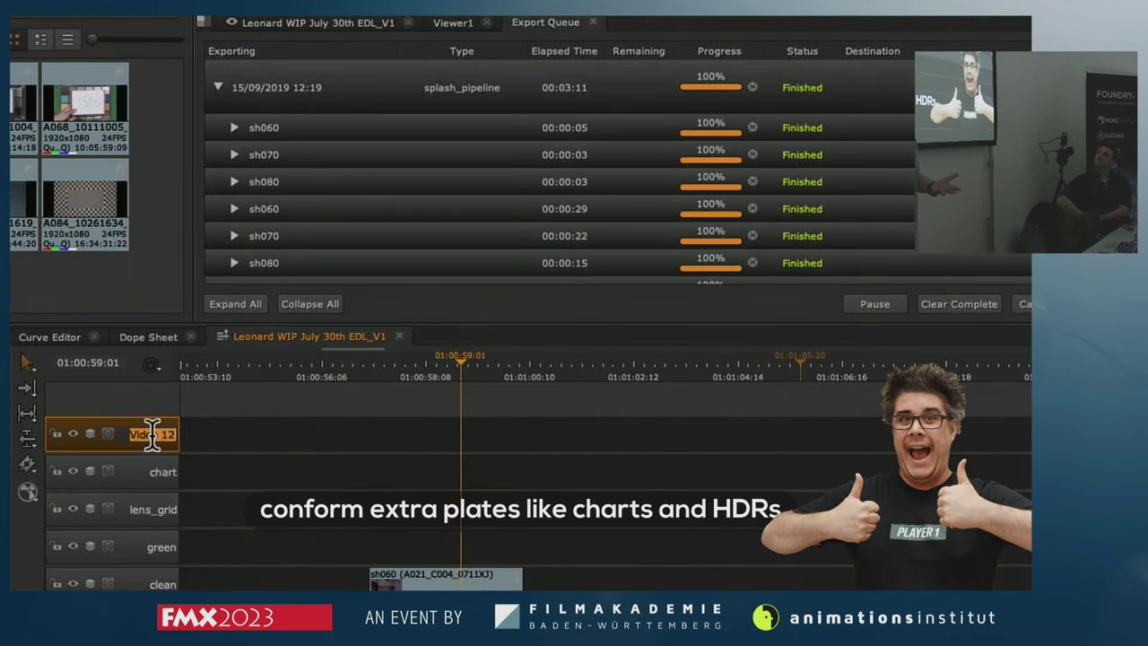
pyautogui.doubleClick(160, 396)
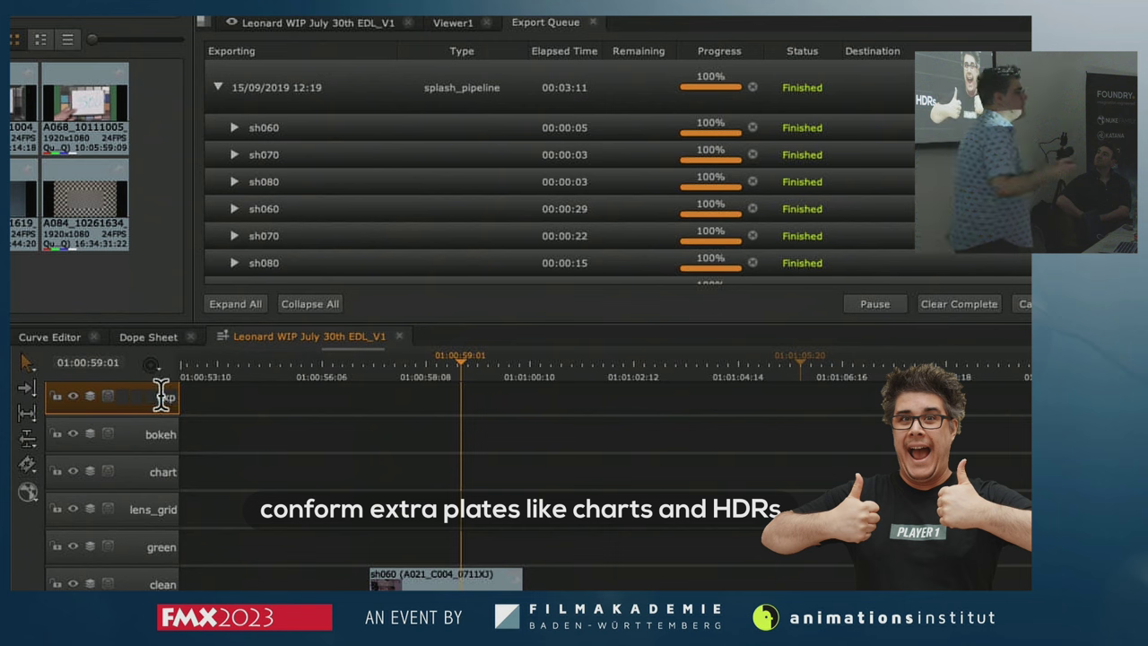
# - Place A068_10111004_C002 on the chart track and A084_10261634_C018 on lens_grid, maintaining the frame count of the clips
pyautogui.click(317, 23)
pyautogui.click(434, 366)
pyautogui.moveTo(11, 126); pyautogui.dragTo(371, 475)
pyautogui.click(481, 392)
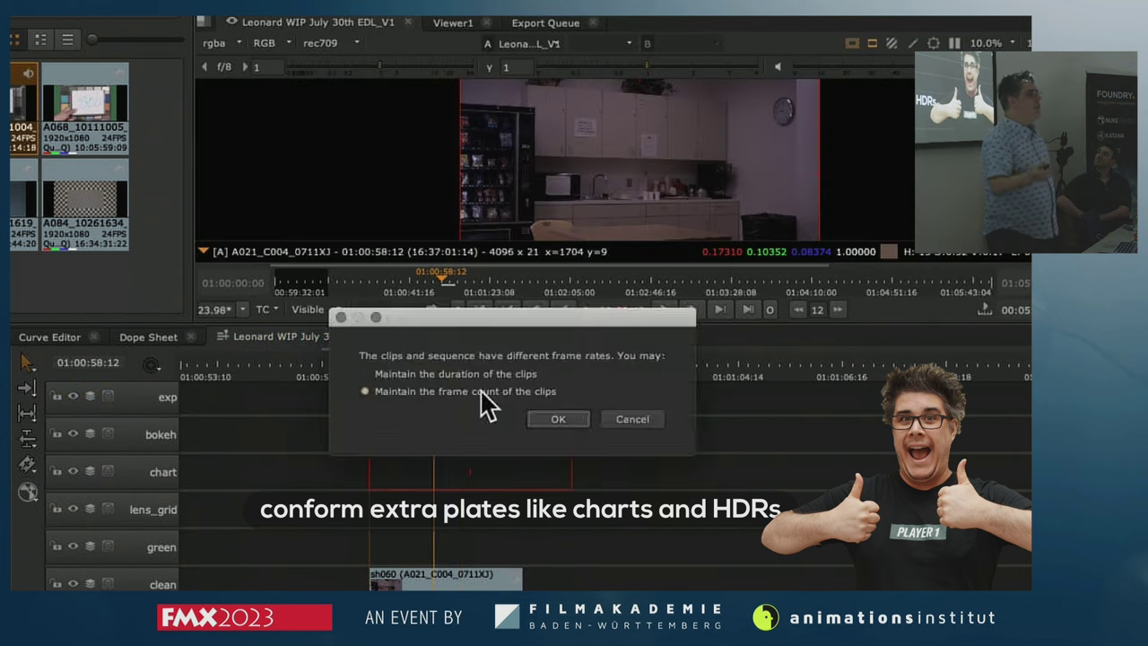
pyautogui.click(553, 420)
pyautogui.moveTo(88, 201); pyautogui.dragTo(363, 515)
pyautogui.click(550, 419)
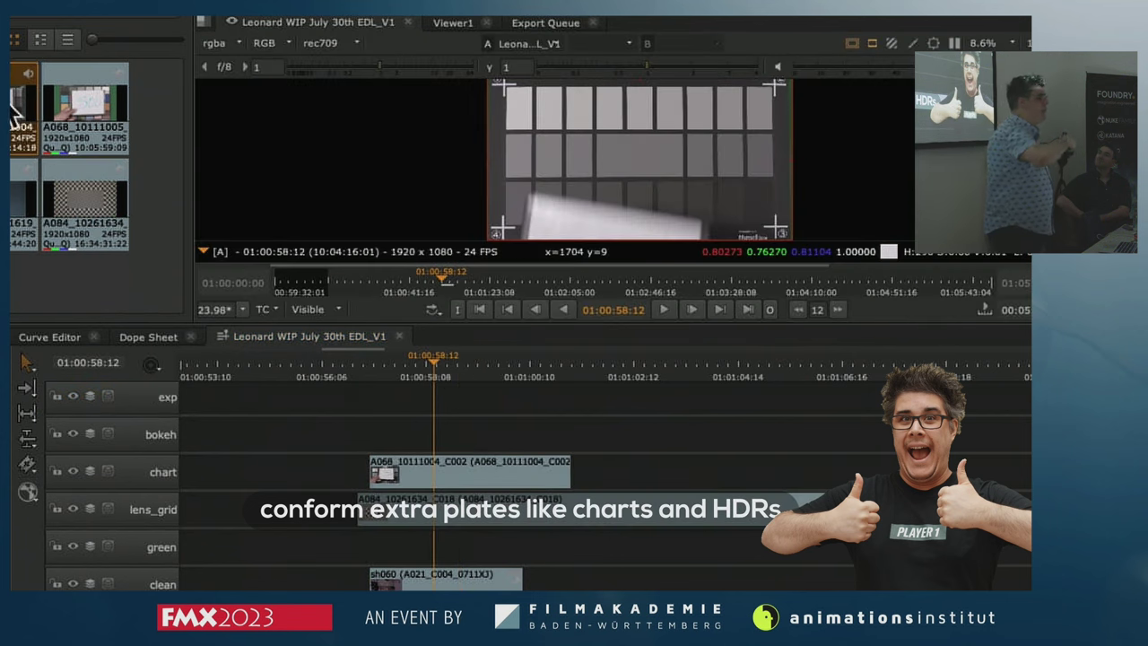
# - Place A084_10261619_C011 on bokeh and A068_10111005_C004 on chart, with A068_10111004_C002 moved to the exp track
pyautogui.moveTo(23, 202); pyautogui.dragTo(385, 433)
pyautogui.moveTo(452, 404); pyautogui.dragTo(452, 402)
pyautogui.moveTo(85, 108); pyautogui.dragTo(366, 475)
pyautogui.click(550, 419)
pyautogui.click(439, 511)
pyautogui.moveTo(434, 366); pyautogui.dragTo(431, 395)
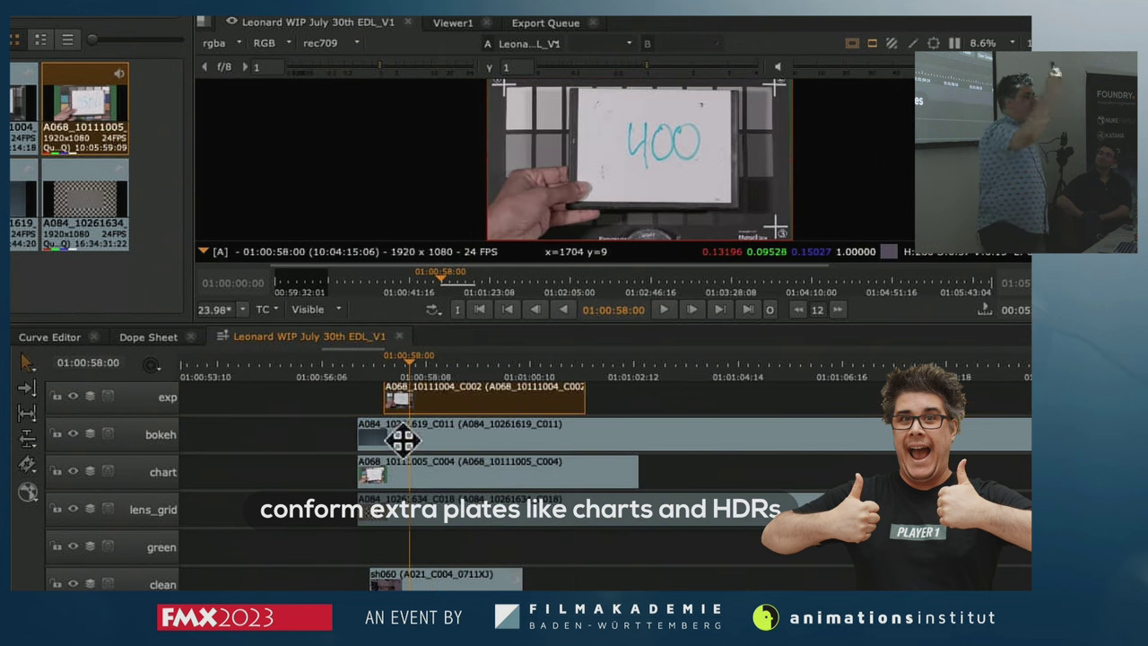
# - Align the starts of the exp, bokeh, chart and lens_grid clips with the start of the sh060 clip
pyautogui.click(437, 471)
pyautogui.click(315, 463)
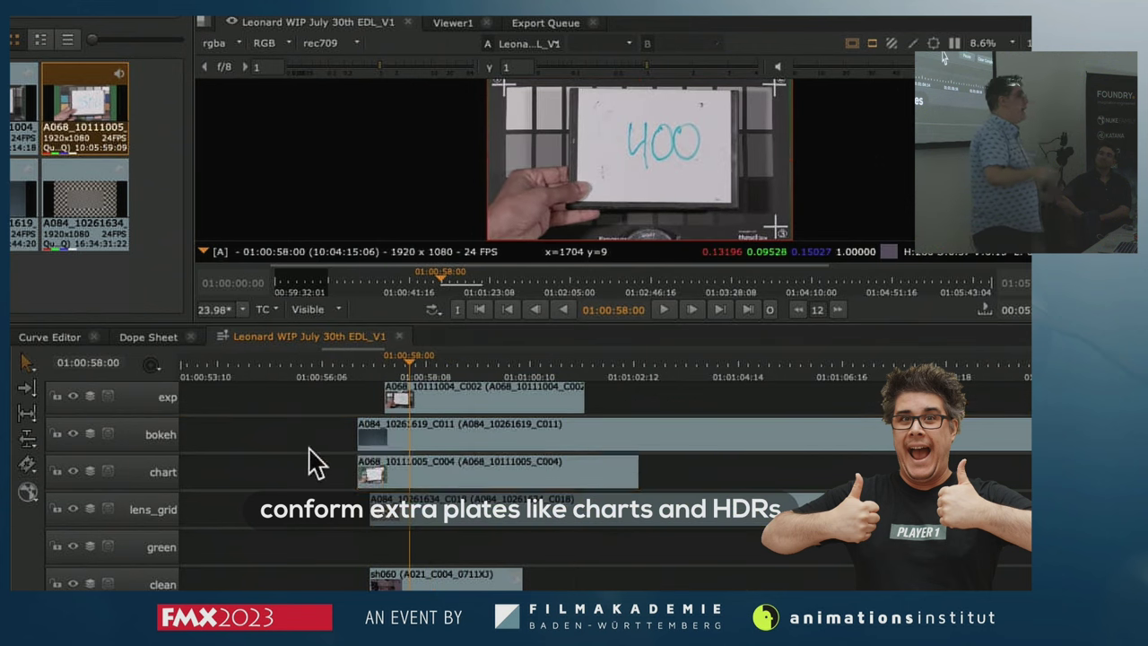
pyautogui.moveTo(418, 469); pyautogui.dragTo(456, 423)
# - Hide the exp track and shorten the end of the A084_10261619_C011 clip on the bokeh track
pyautogui.moveTo(441, 397); pyautogui.dragTo(491, 365)
pyautogui.press('d')
pyautogui.moveTo(579, 438); pyautogui.dragTo(952, 448)
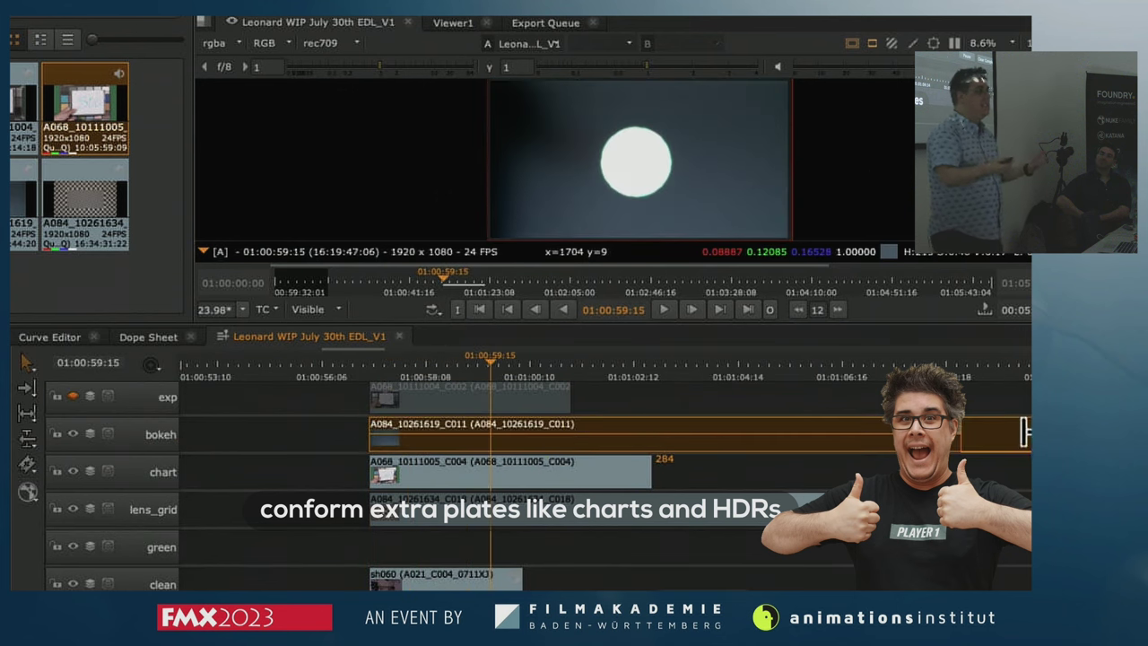
pyautogui.moveTo(1025, 432); pyautogui.dragTo(1020, 434)
pyautogui.moveTo(1018, 436); pyautogui.dragTo(426, 438)
# - Hide the bokeh and chart tracks to inspect the lens grid plate, and disable the bokeh, chart and lens_grid clips
pyautogui.moveTo(491, 364); pyautogui.dragTo(573, 365)
pyautogui.click(73, 435)
pyautogui.click(384, 364)
pyautogui.click(72, 472)
pyautogui.scroll(8, 661, 170)
pyautogui.scroll(-10, 659, 170)
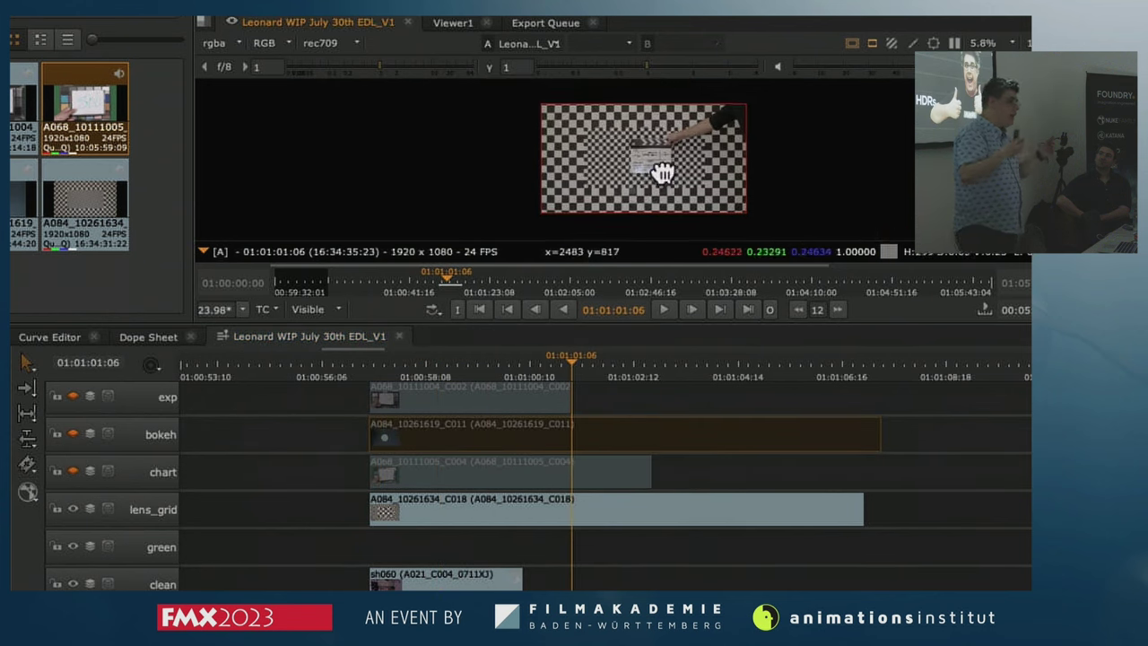
pyautogui.moveTo(661, 172); pyautogui.dragTo(650, 168)
pyautogui.moveTo(609, 399); pyautogui.dragTo(633, 527)
pyautogui.press('d')
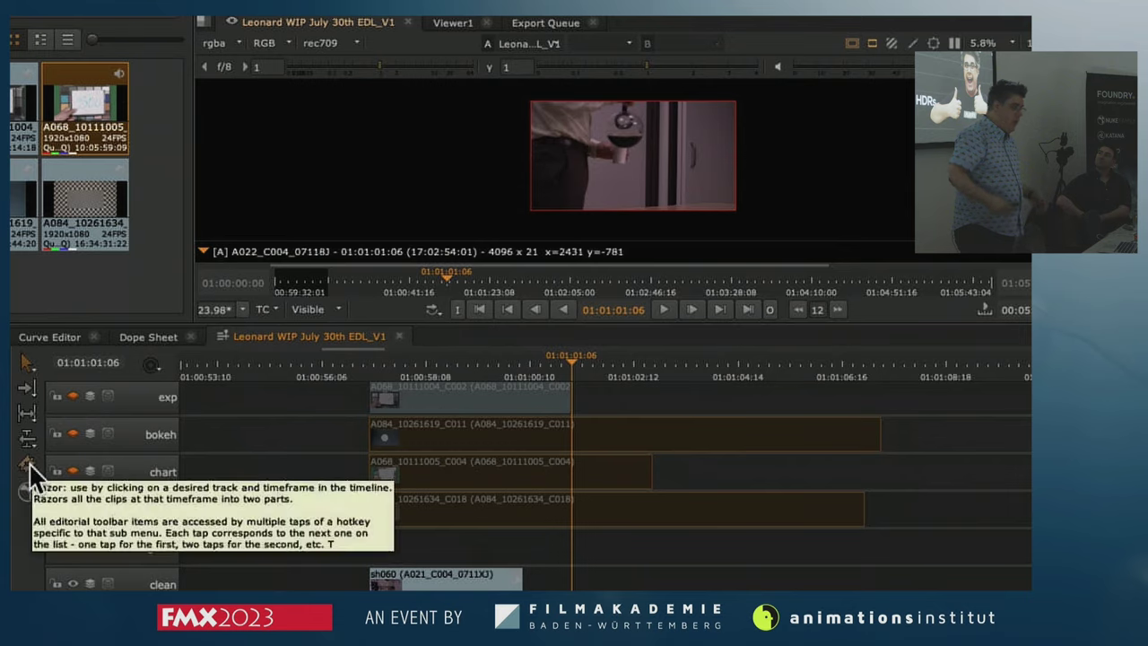
# - Razor the bokeh, chart and lens_grid clips at 01:01:01:06 and delete the parts after the cut
pyautogui.click(27, 466)
pyautogui.click(573, 435)
pyautogui.click(572, 472)
pyautogui.click(573, 509)
pyautogui.click(28, 365)
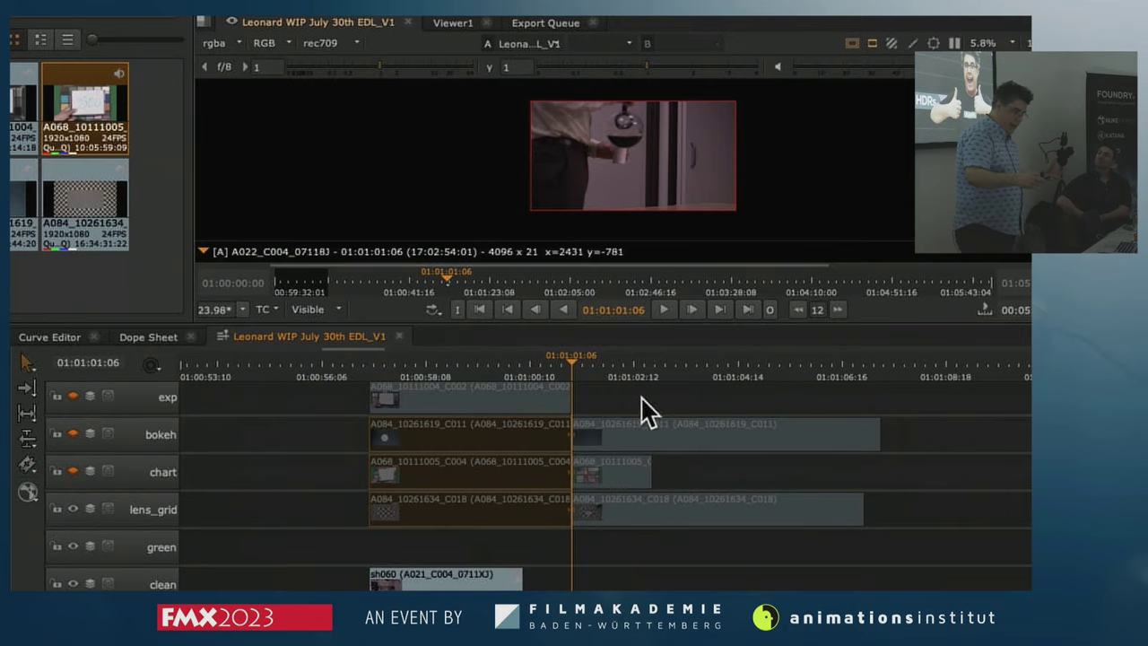
pyautogui.press('Delete')
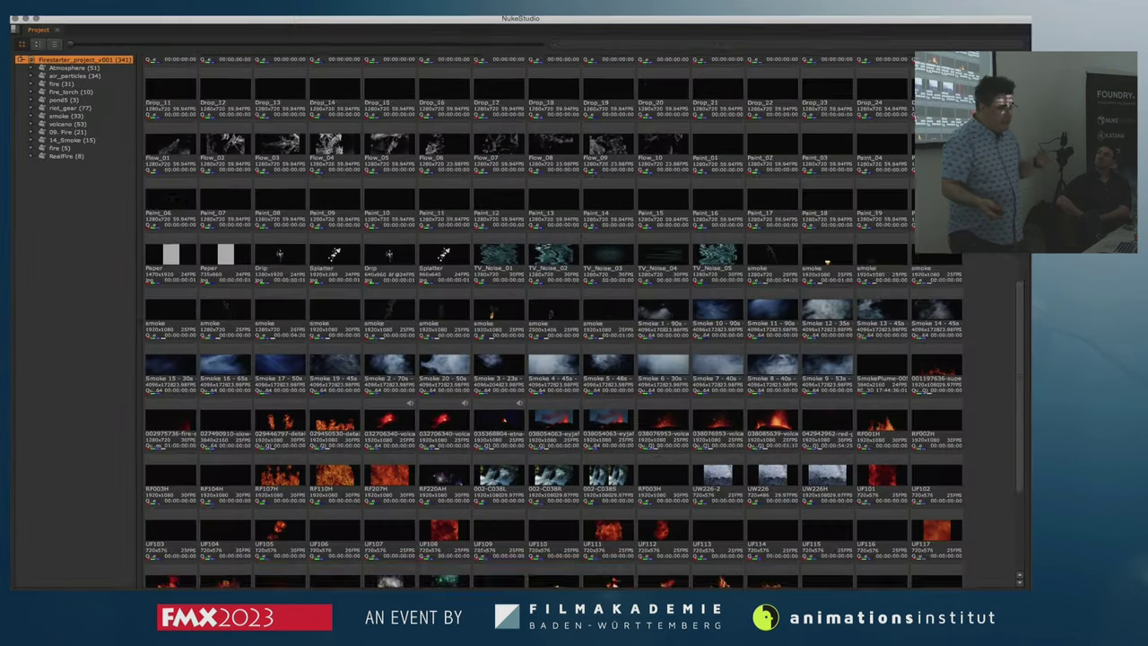
# - Browse the Firestarter stock footage library and preview the volcano bin's eruption clips in the viewer
pyautogui.scroll(5, 554, 321)
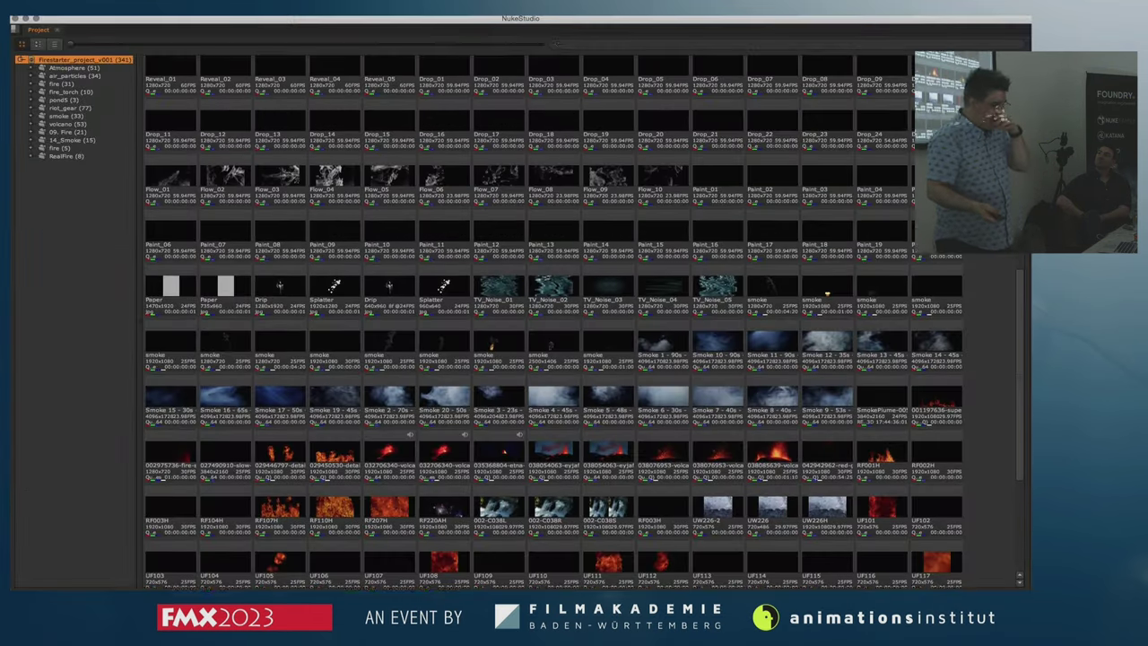
pyautogui.scroll(3, 555, 320)
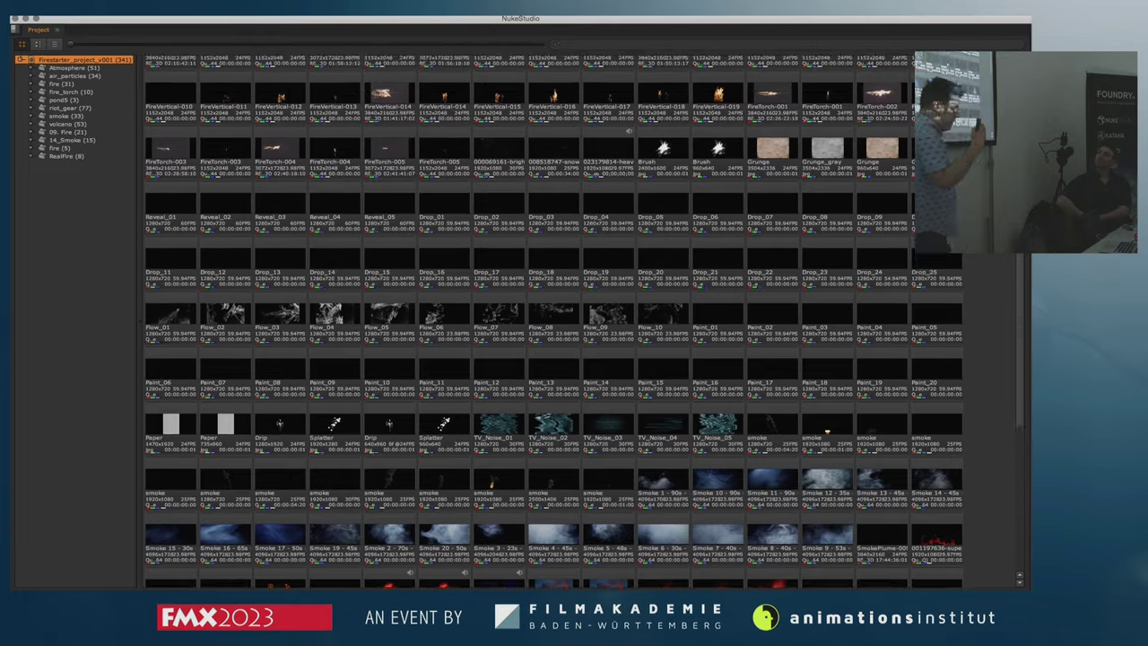
pyautogui.scroll(3, 554, 320)
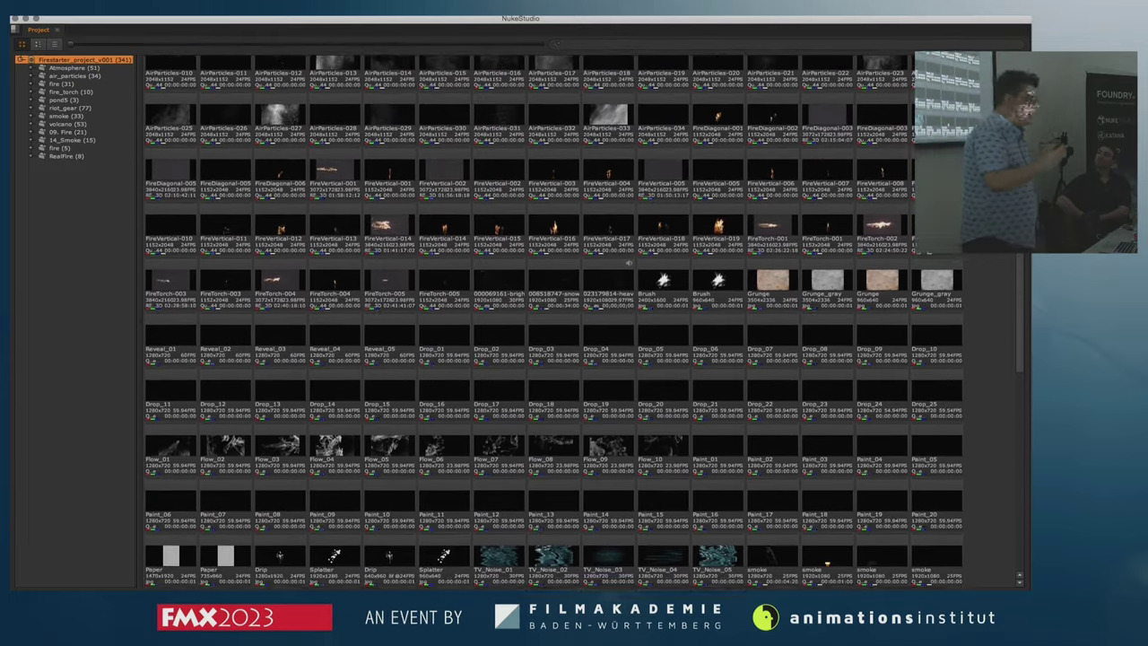
pyautogui.scroll(3, 554, 320)
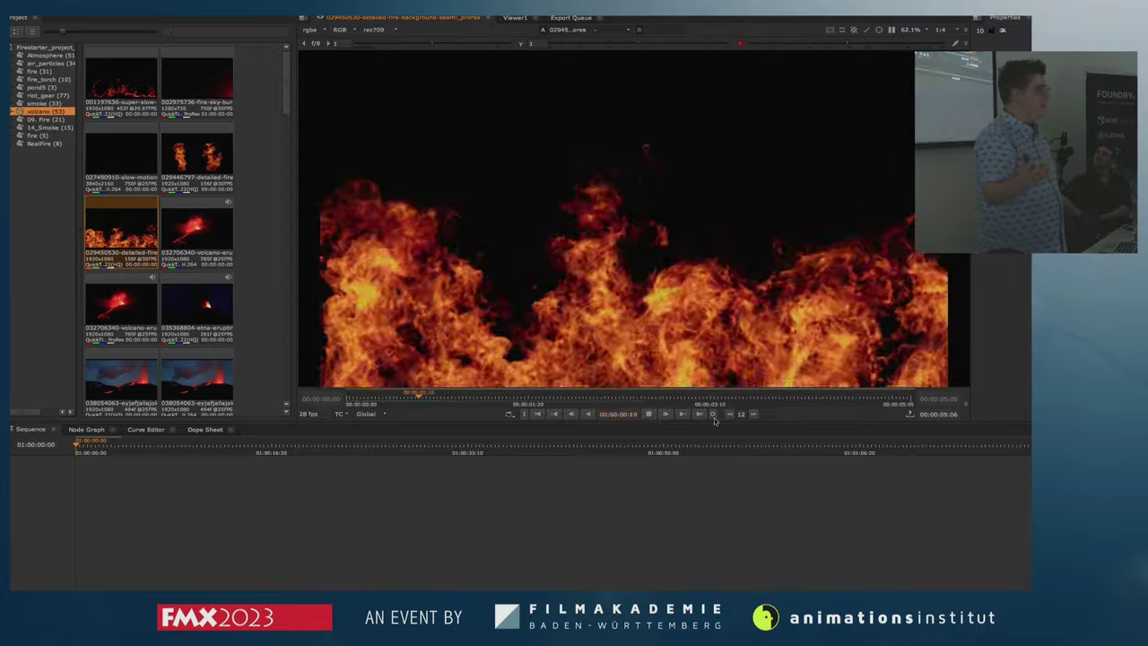
pyautogui.moveTo(289, 141); pyautogui.dragTo(405, 143)
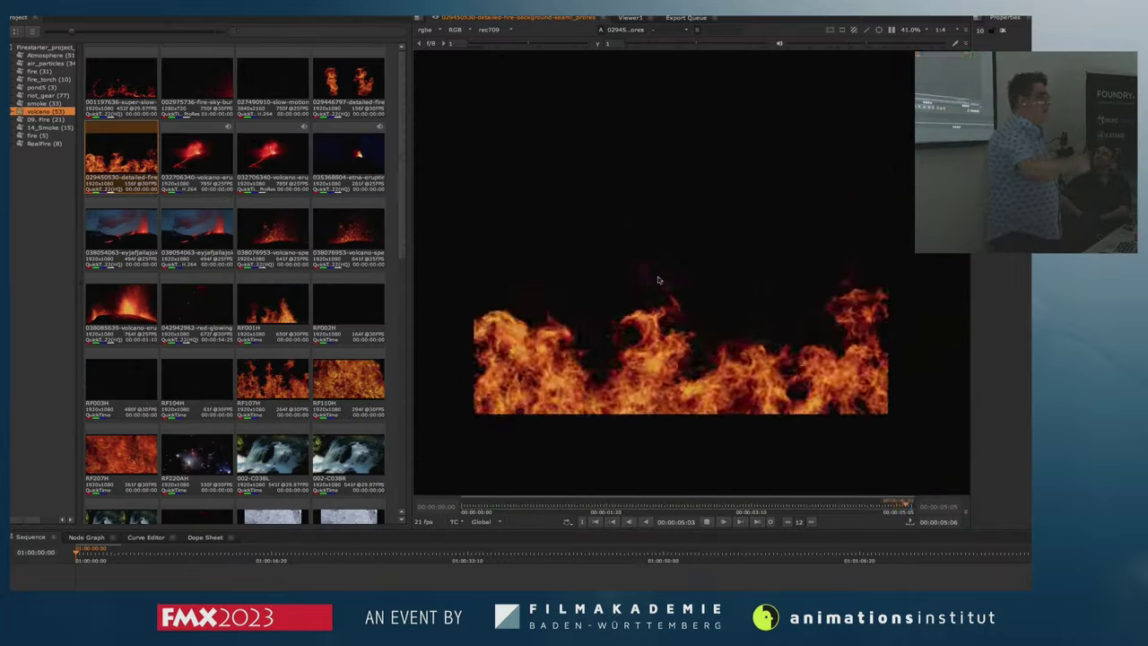
pyautogui.click(203, 238)
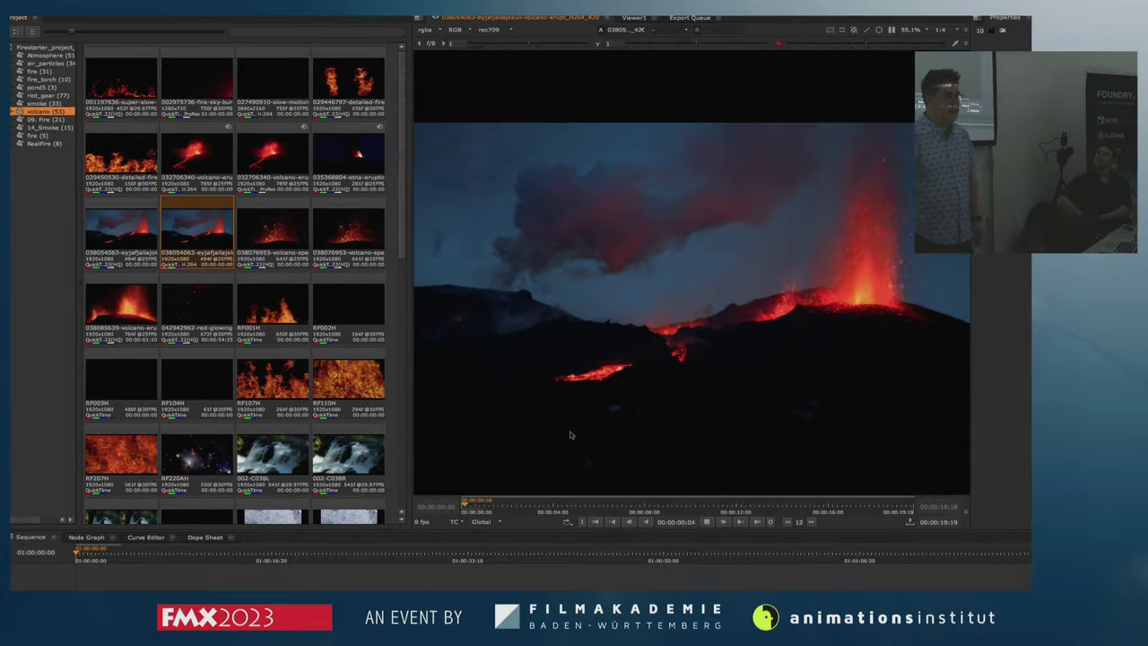
pyautogui.click(121, 306)
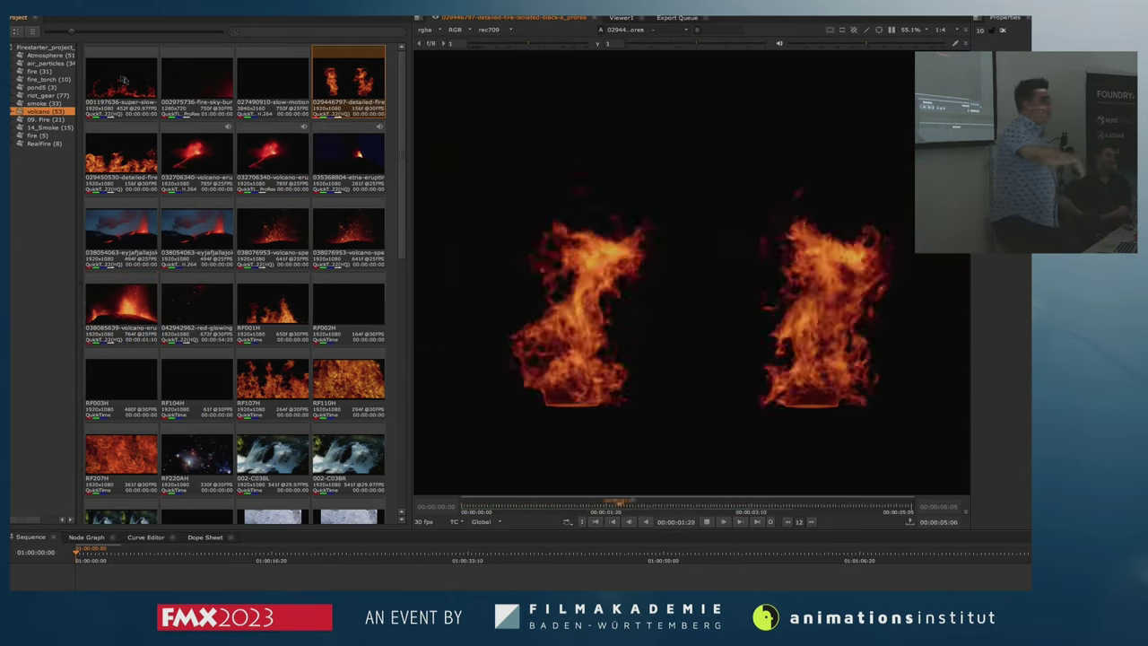
# - Preview stock elements from the library, including Atmosphere-003, Atmosphere-008, FireVertical-009 and Flow_03
pyautogui.click(51, 56)
pyautogui.click(220, 72)
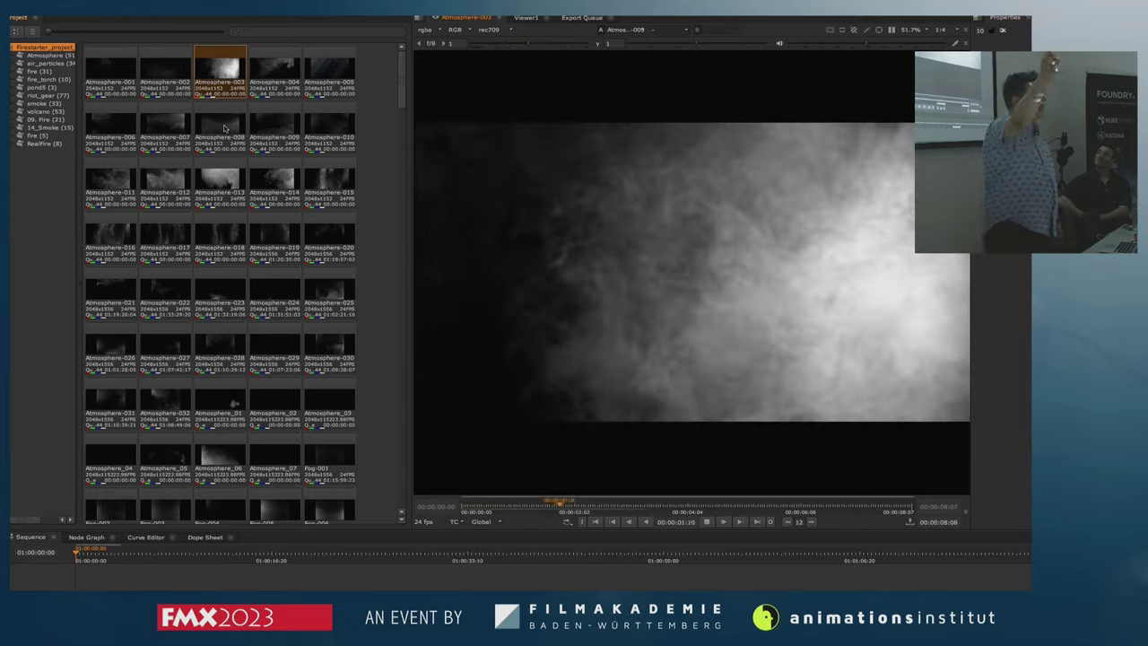
pyautogui.click(224, 129)
pyautogui.scroll(-15, 296, 224)
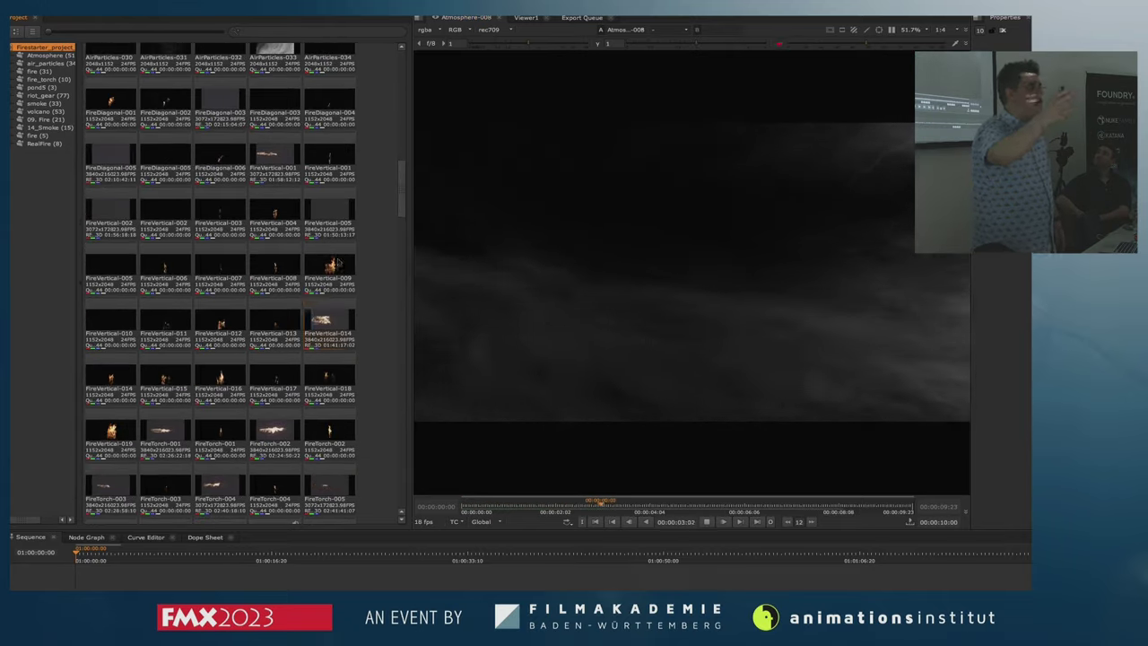
pyautogui.click(325, 268)
pyautogui.moveTo(402, 183); pyautogui.dragTo(402, 273)
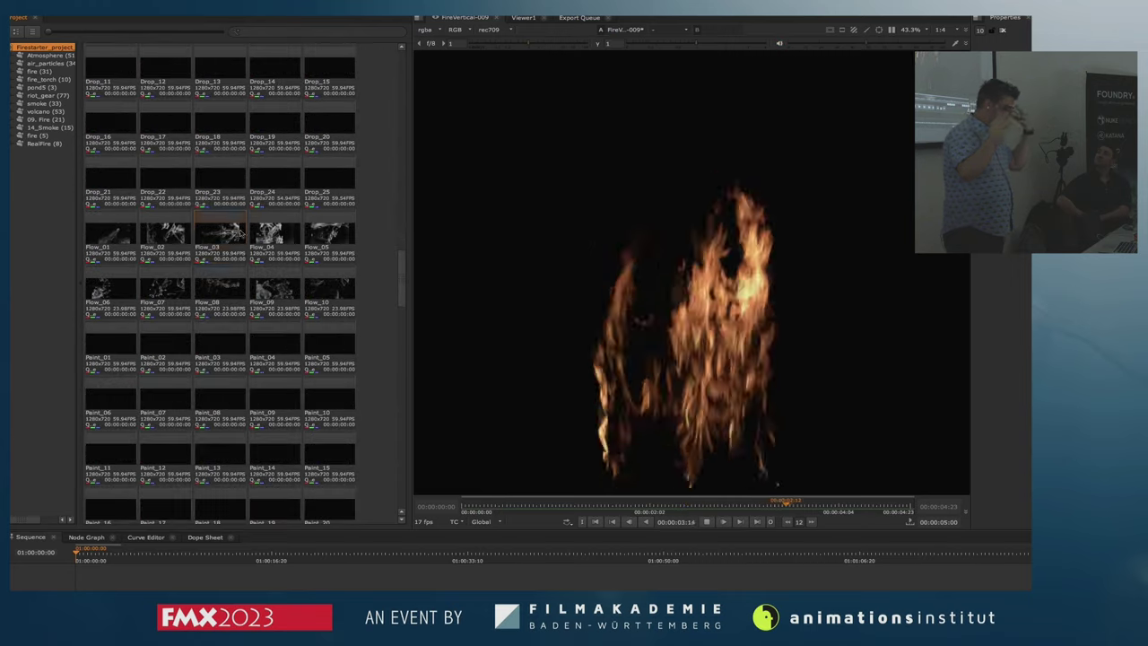
pyautogui.click(224, 237)
pyautogui.scroll(-15, 310, 309)
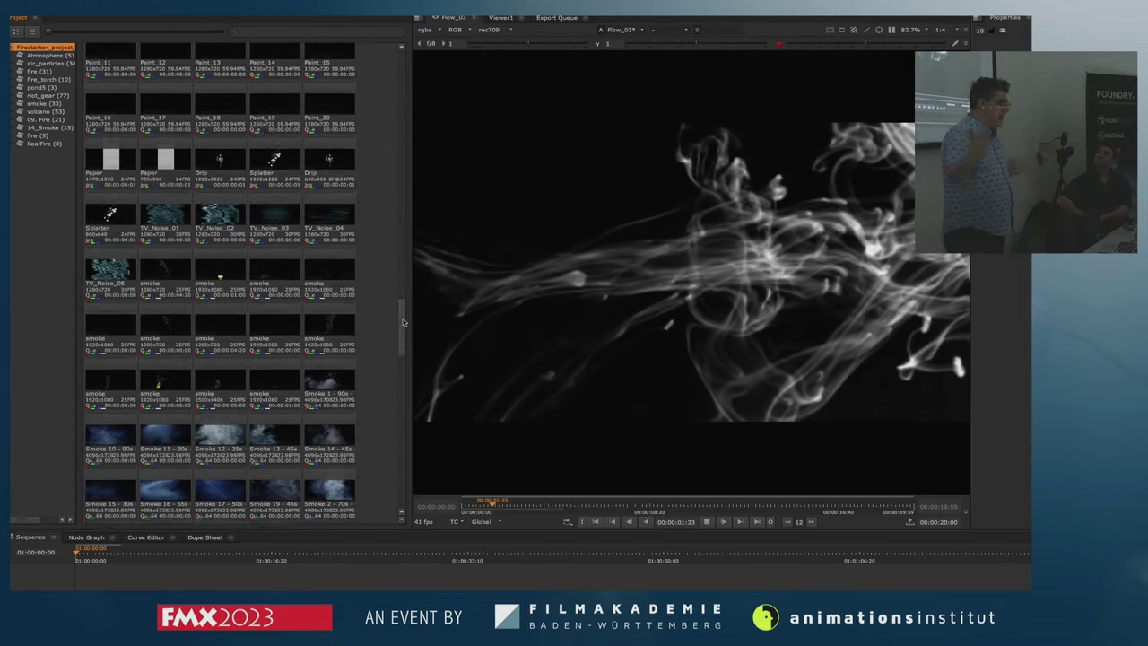
pyautogui.click(182, 255)
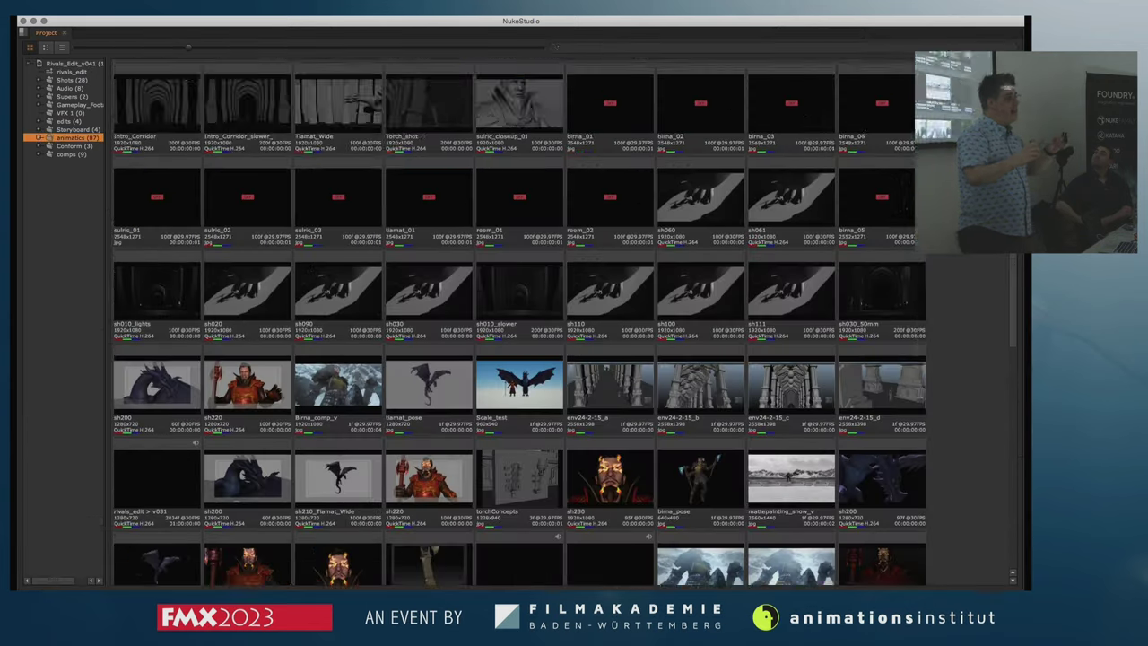
# - Look through the clip thumbnails in the animatics bin of the Rivals_Edit_v041 project
pyautogui.scroll(-5, 1018, 289)
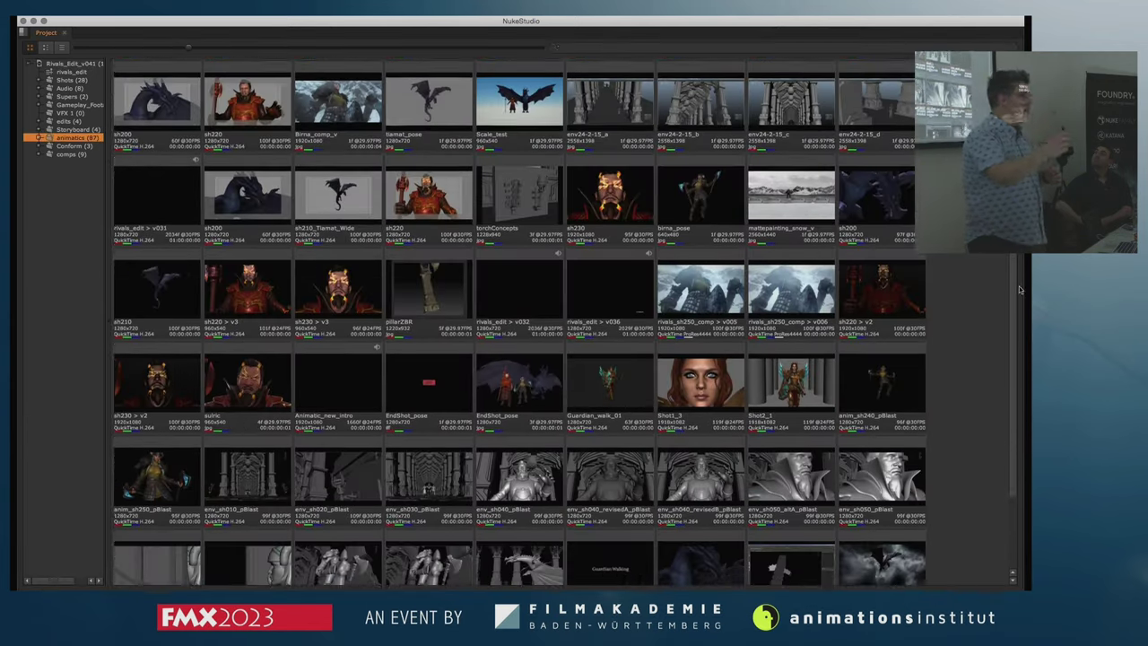
pyautogui.scroll(-3, 1019, 288)
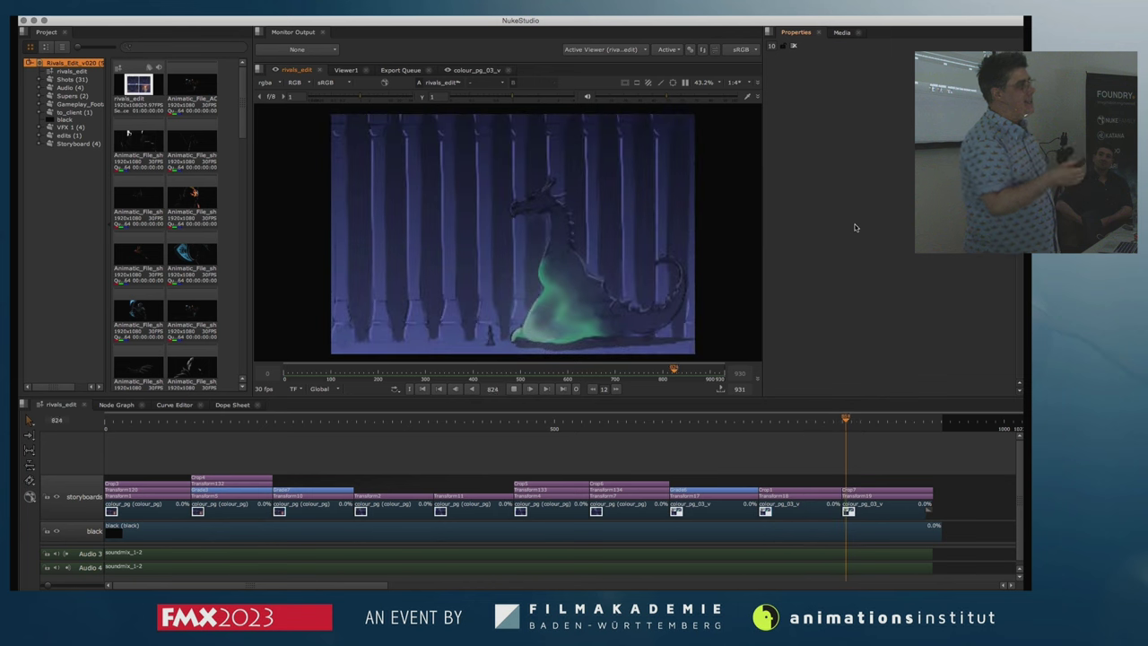
# - Reposition the storyboard page at the start of the rivals_edit sequence with the Transform120 effect
pyautogui.click(514, 390)
pyautogui.scroll(6, 499, 451)
pyautogui.moveTo(507, 252)
pyautogui.mouseDown()
pyautogui.moveTo(586, 205)
pyautogui.moveTo(499, 264)
pyautogui.moveTo(502, 248)
pyautogui.mouseUp()
pyautogui.moveTo(510, 240); pyautogui.dragTo(504, 247)
pyautogui.moveTo(502, 248); pyautogui.dragTo(472, 197)
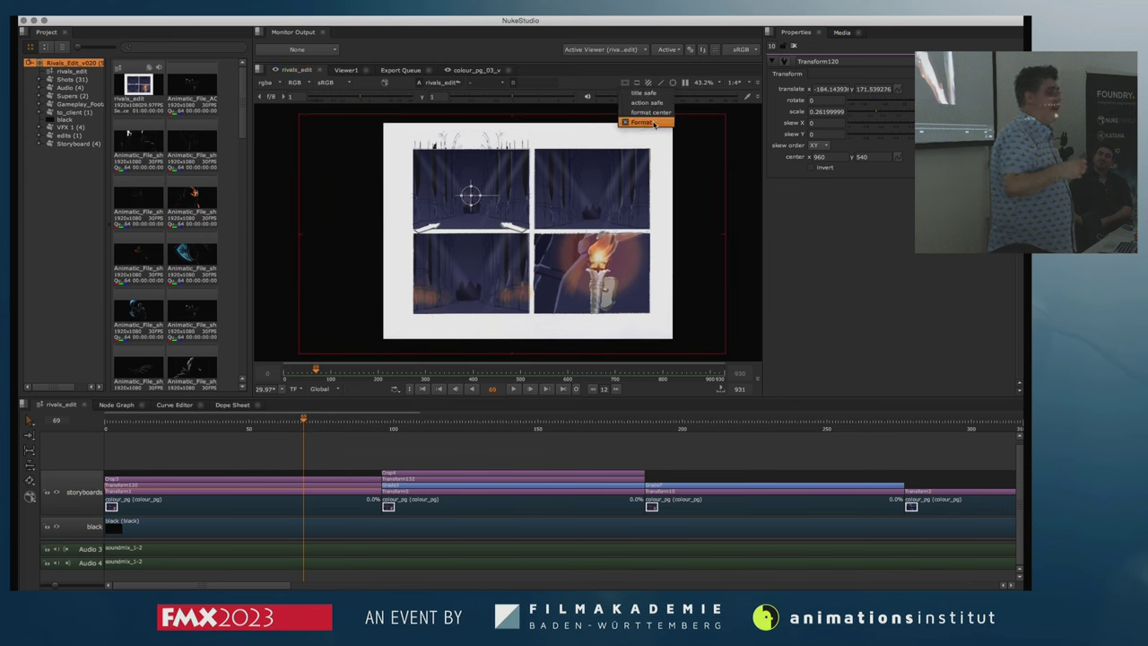
pyautogui.press('space')
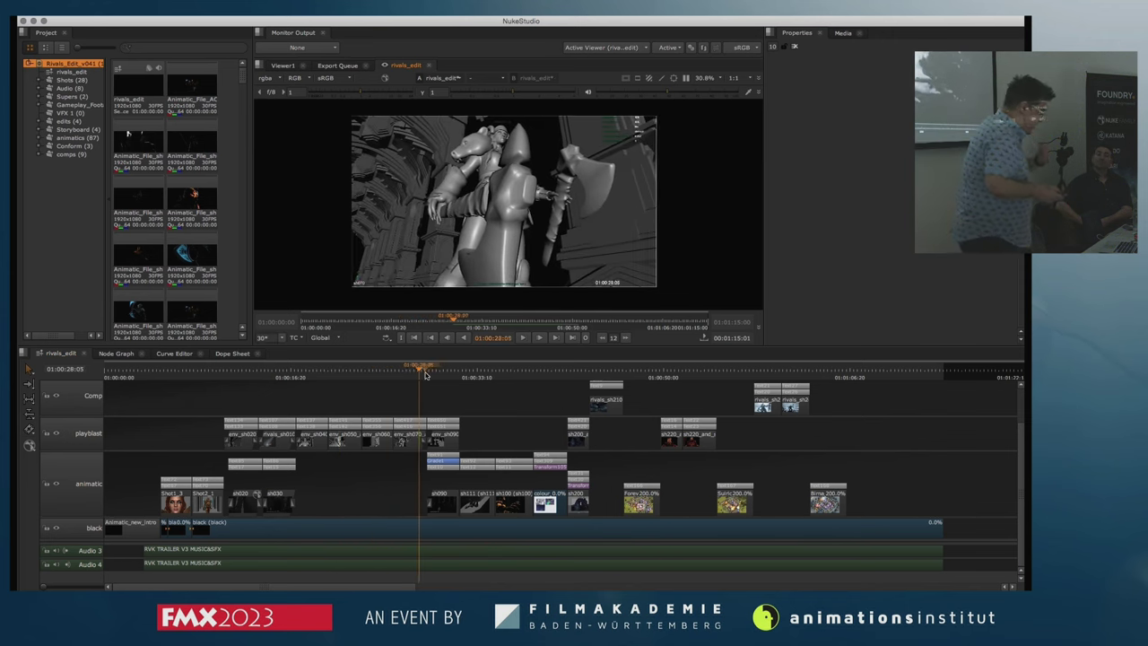
# - Scrub the rivals_edit sequence back to 01:00:06:09 and examine the playblast and animatic tracks around it
pyautogui.moveTo(426, 375); pyautogui.dragTo(174, 400)
pyautogui.scroll(5, 188, 402)
pyautogui.moveTo(541, 412); pyautogui.dragTo(601, 412)
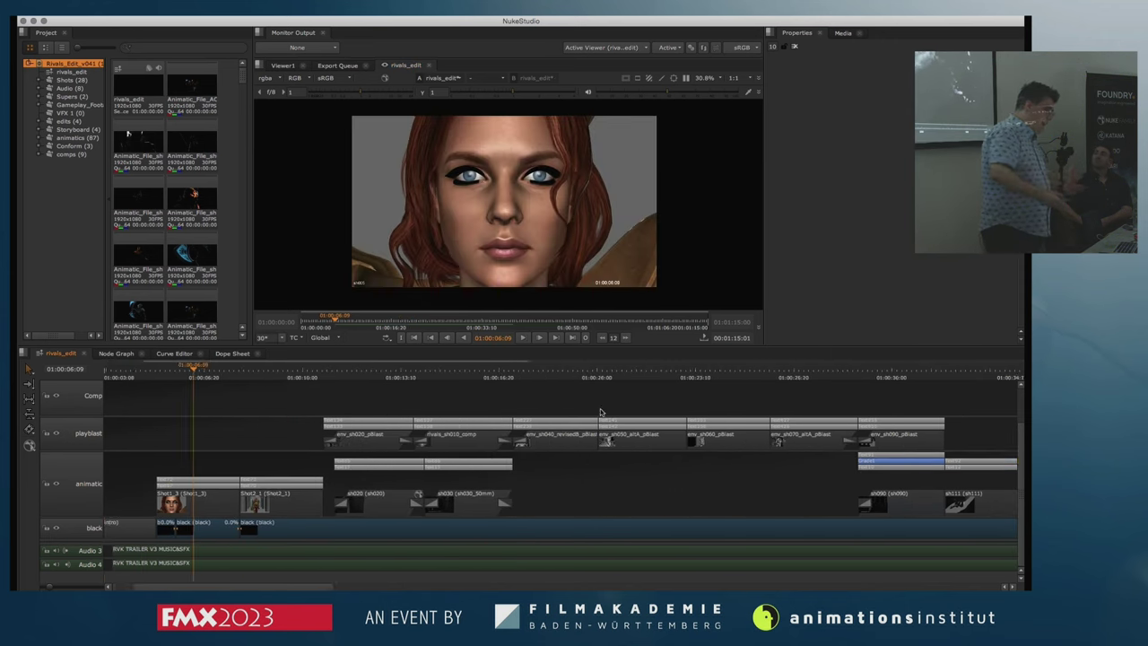
pyautogui.scroll(-3, 538, 403)
# - Maximise the viewer and play the rivals_edit sequence from shot sh005 to review the edit
pyautogui.press('space')
pyautogui.moveTo(411, 471); pyautogui.dragTo(883, 381)
pyautogui.scroll(5, 883, 382)
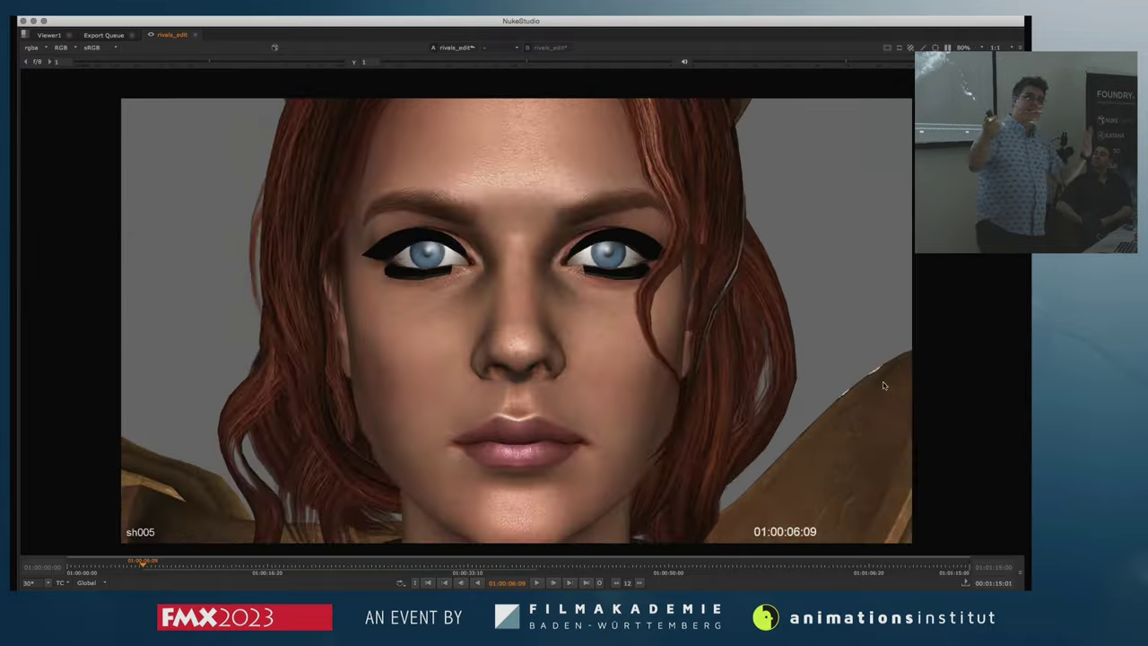
pyautogui.scroll(-1, 882, 381)
pyautogui.press('l')
pyautogui.moveTo(998, 402); pyautogui.dragTo(957, 390)
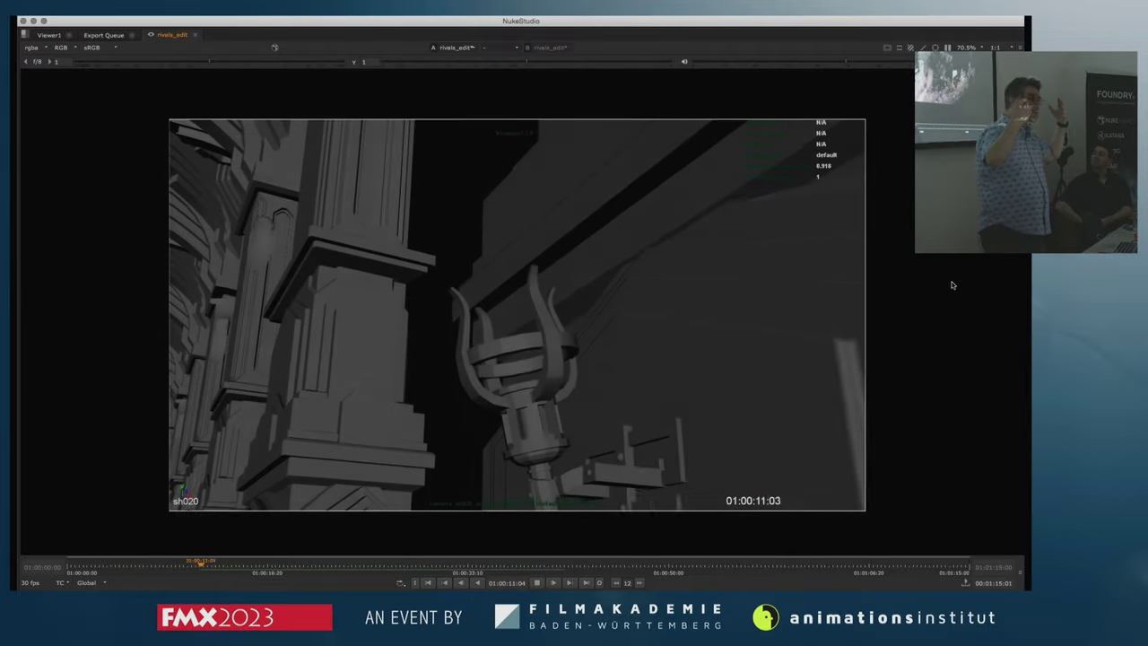
pyautogui.press('space')
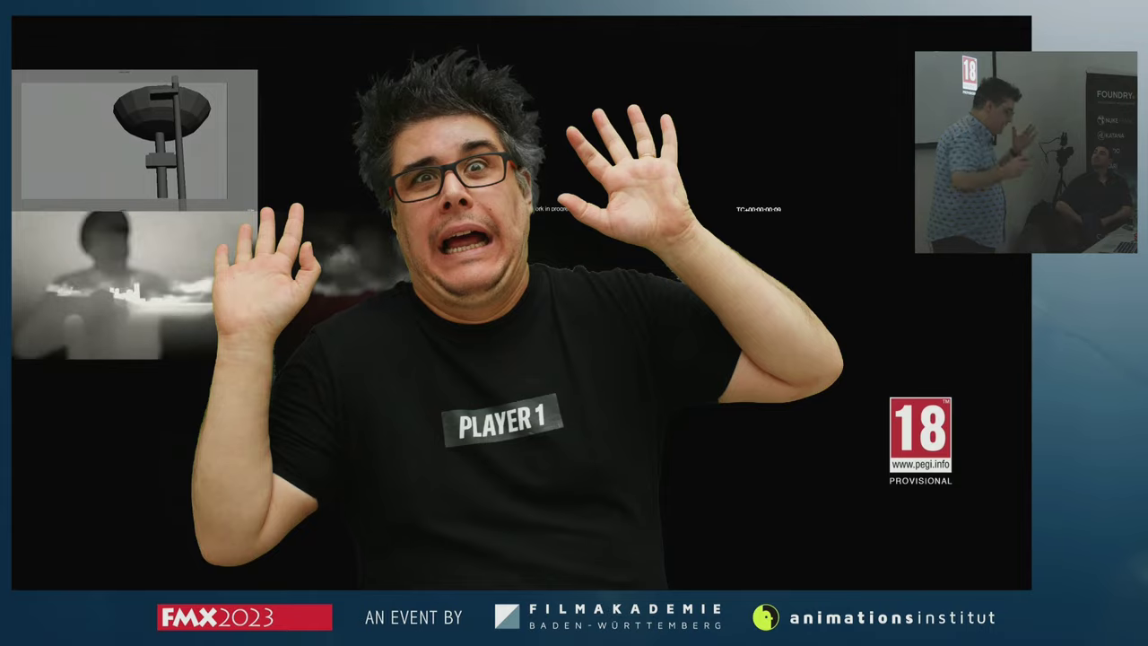
pyautogui.press('Escape')
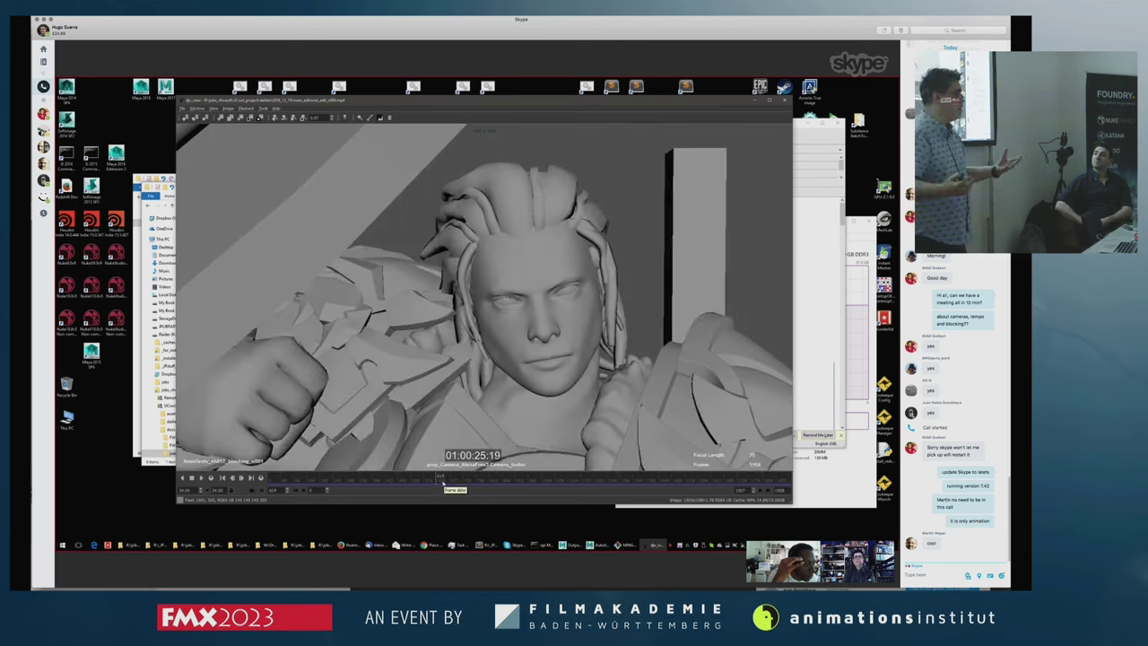
pyautogui.moveTo(456, 478); pyautogui.dragTo(525, 480)
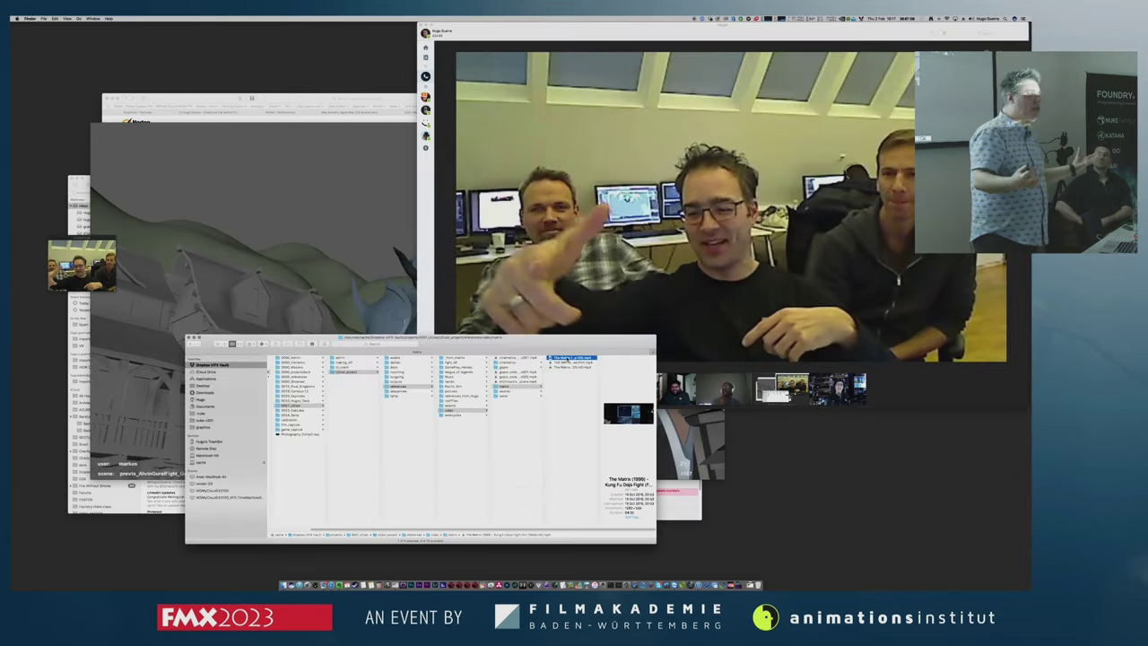
# - Open the Matrix kung fu dojo fight clip as reference for the knight previs playblast
pyautogui.doubleClick(567, 358)
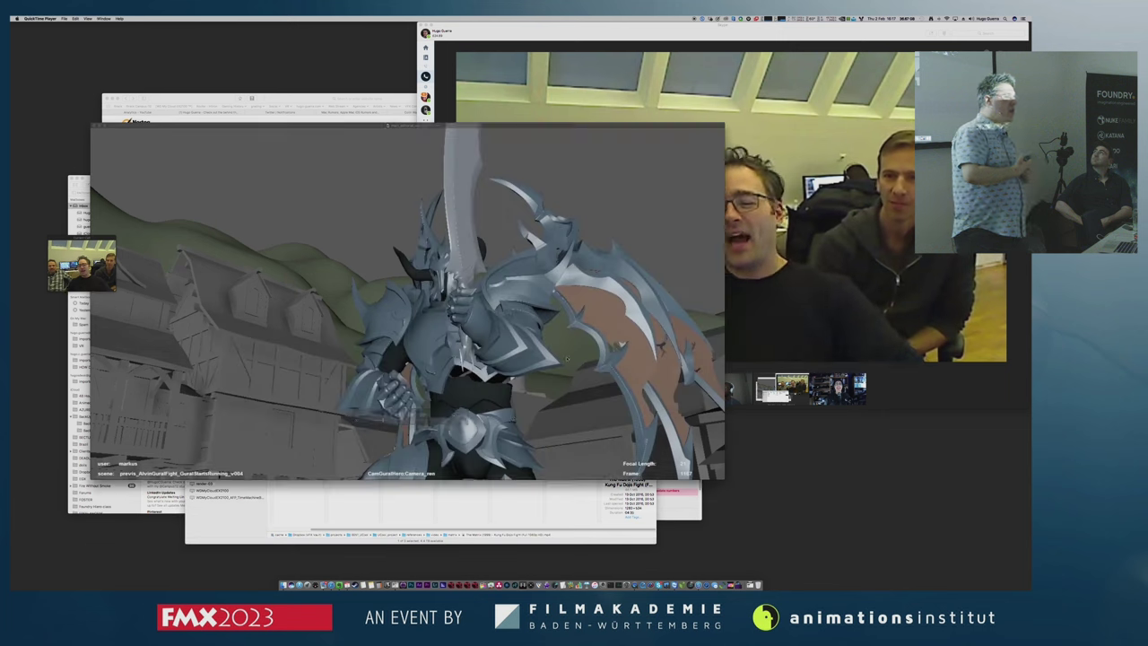
pyautogui.moveTo(374, 199); pyautogui.dragTo(817, 385)
pyautogui.moveTo(384, 331); pyautogui.dragTo(375, 421)
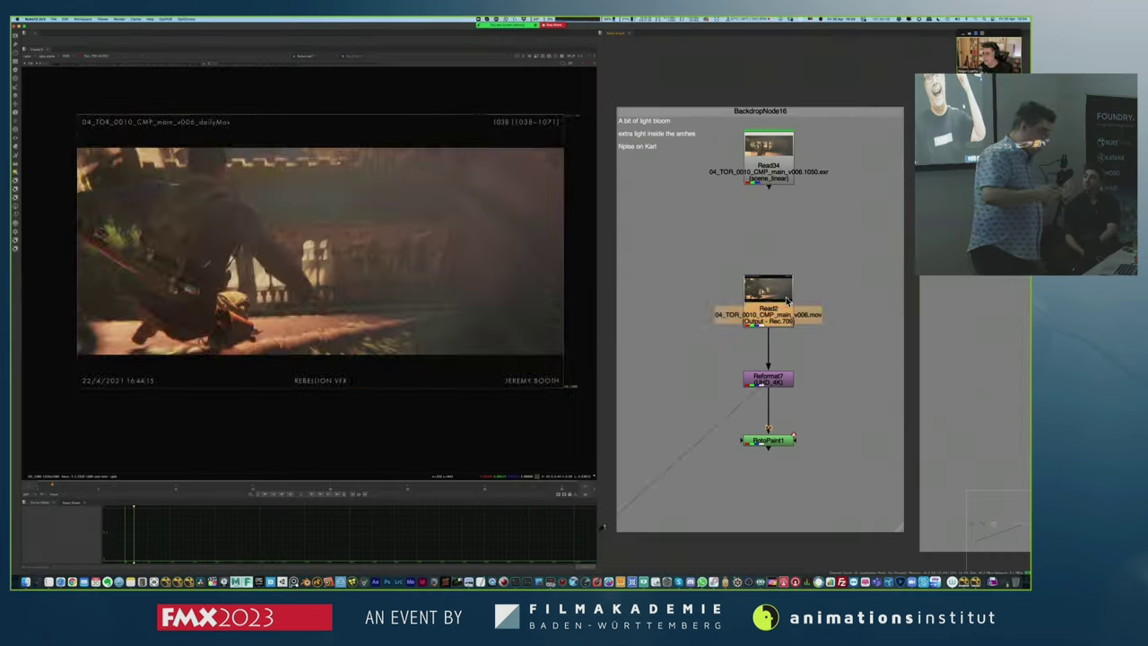
# - Play the 04_TOR_0010_CMP_main_v006 daily and review the shot in the maximised viewer
pyautogui.press('l')
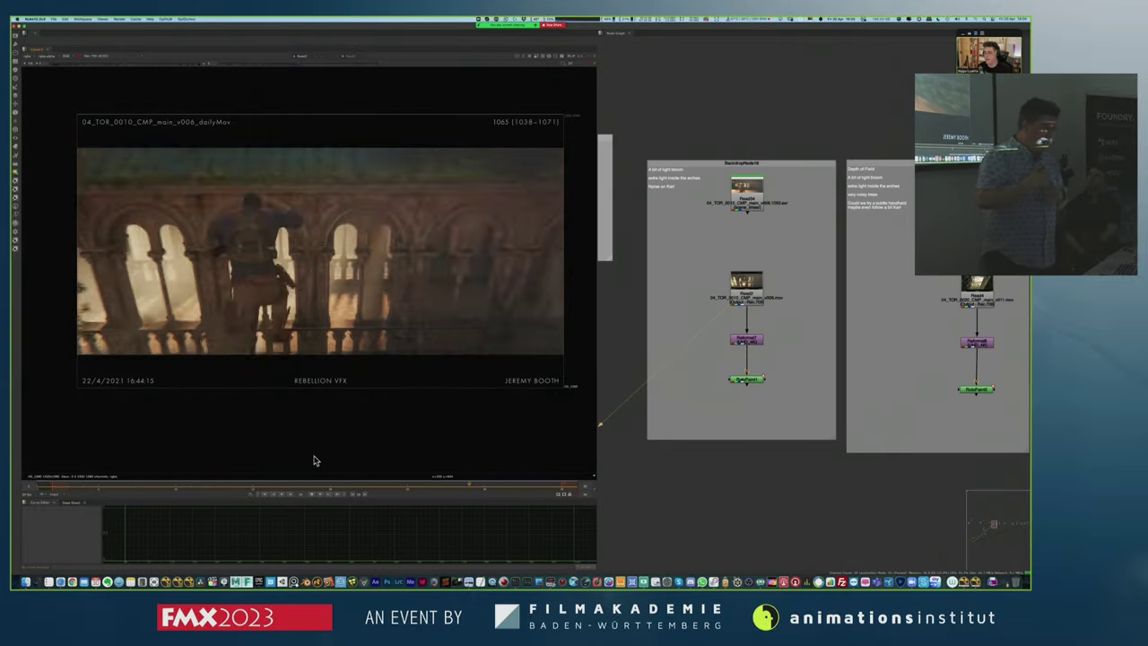
pyautogui.press('space')
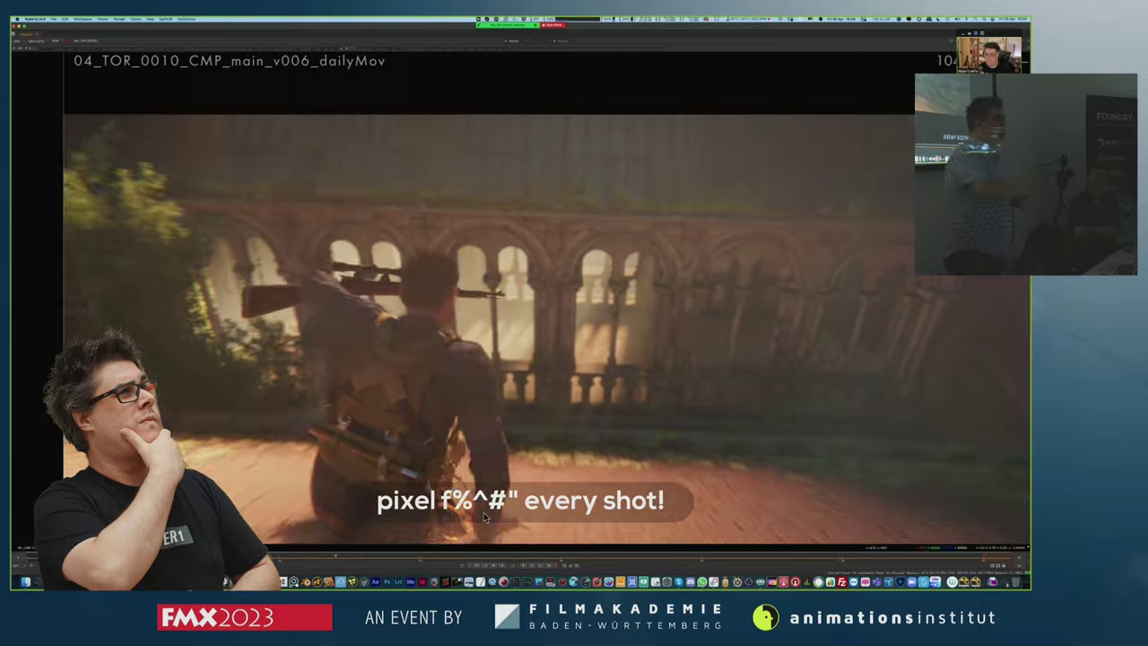
pyautogui.press('space')
pyautogui.press('space')
# - Inspect the tree and ruined arches of the v011 TOR shot up close and at full frame
pyautogui.scroll(10, 535, 342)
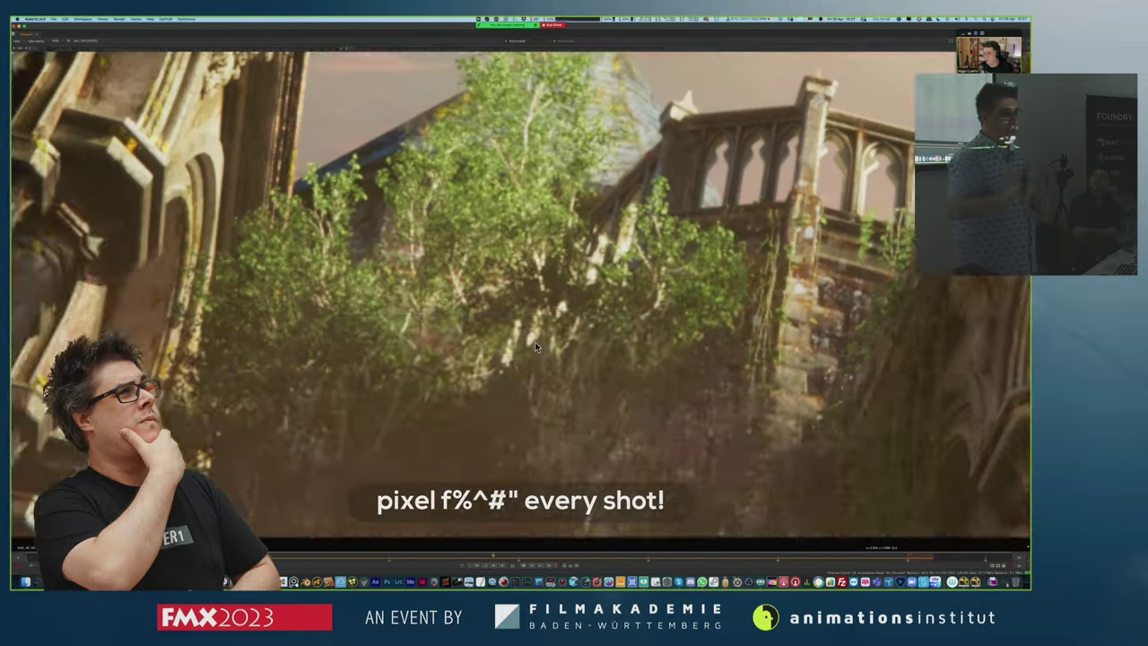
pyautogui.scroll(-10, 579, 167)
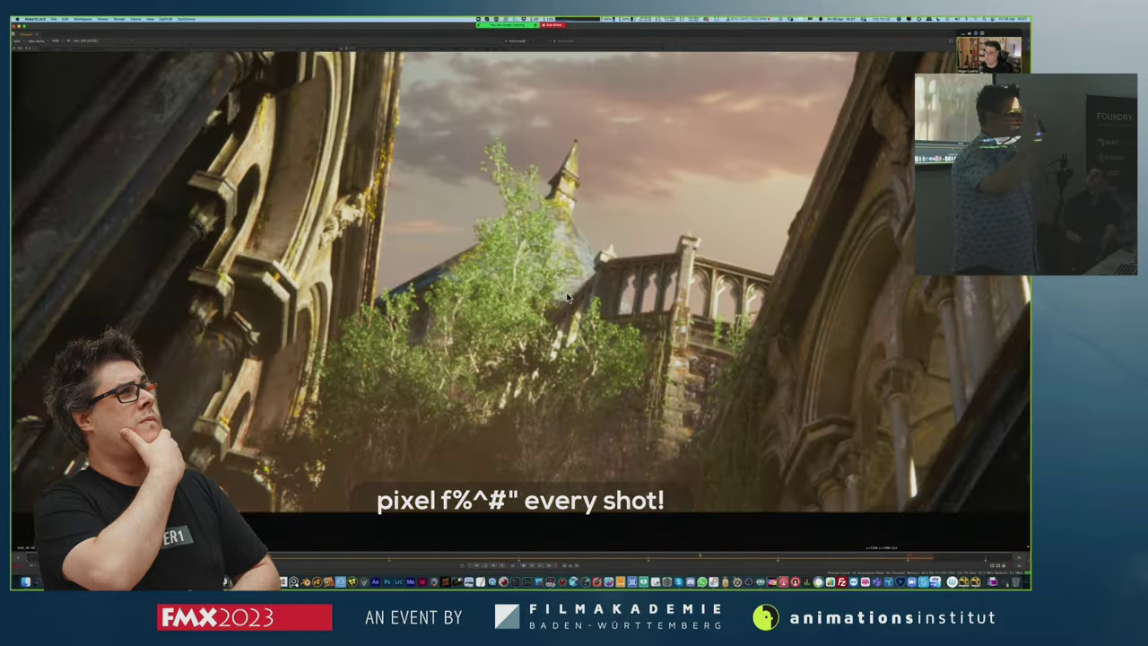
pyautogui.press('h')
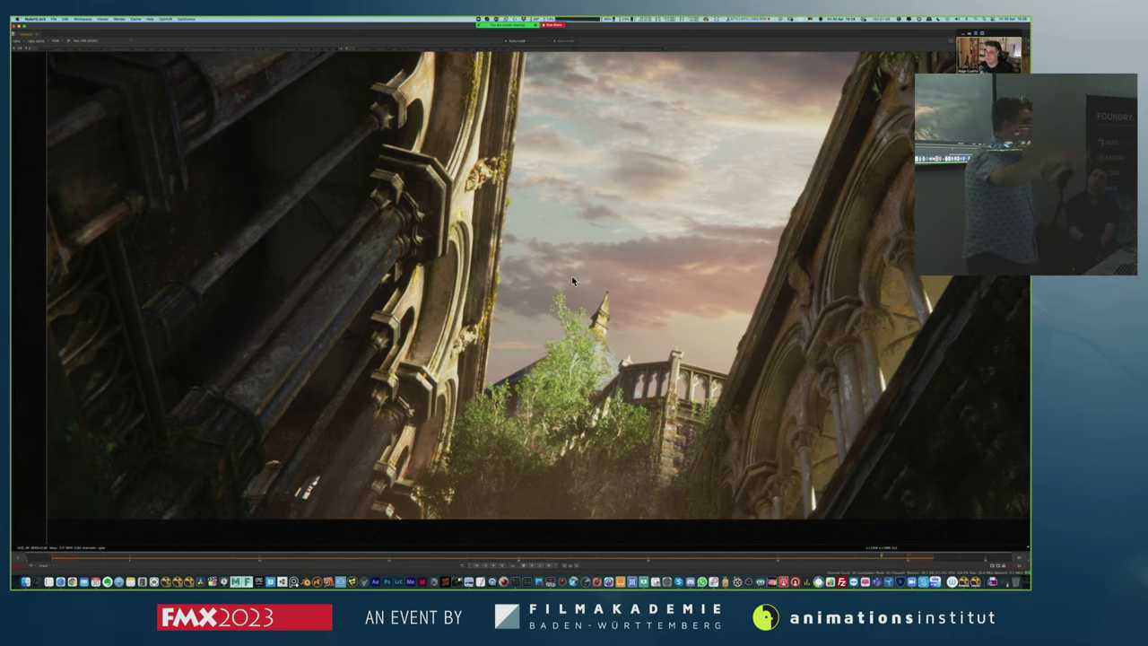
pyautogui.press('space')
pyautogui.press('space')
pyautogui.press('space')
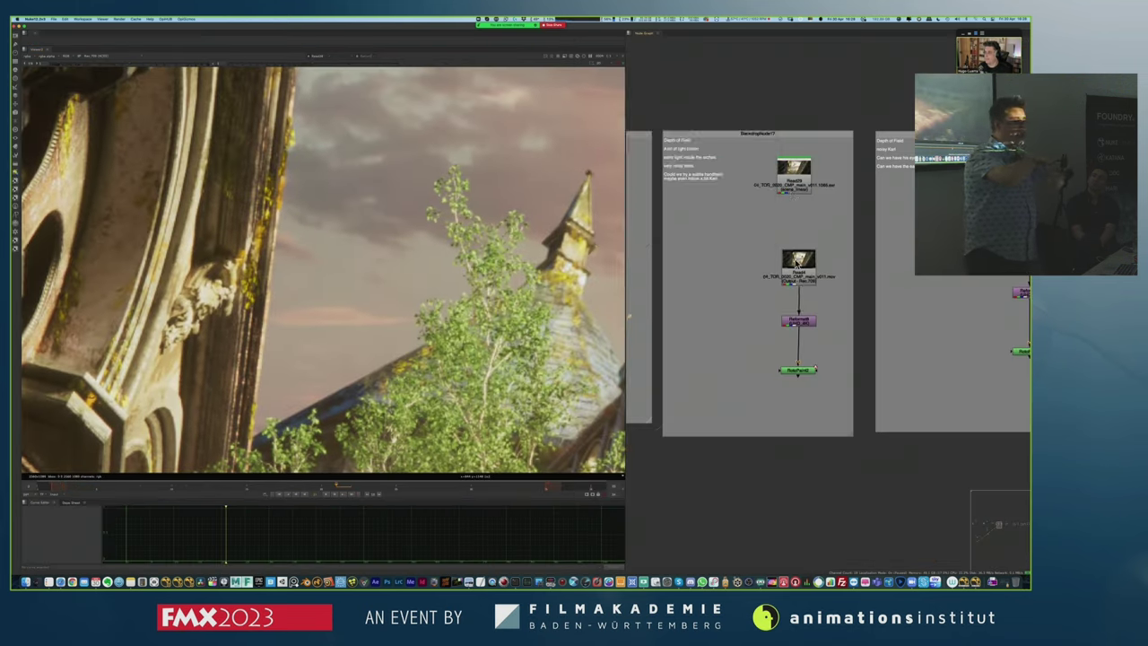
# - Compare the scene-linear EXR render of the v011 tree-and-sky shot with its other viewer input in the maximised viewer
pyautogui.click(792, 183)
pyautogui.press('1')
pyautogui.press('space')
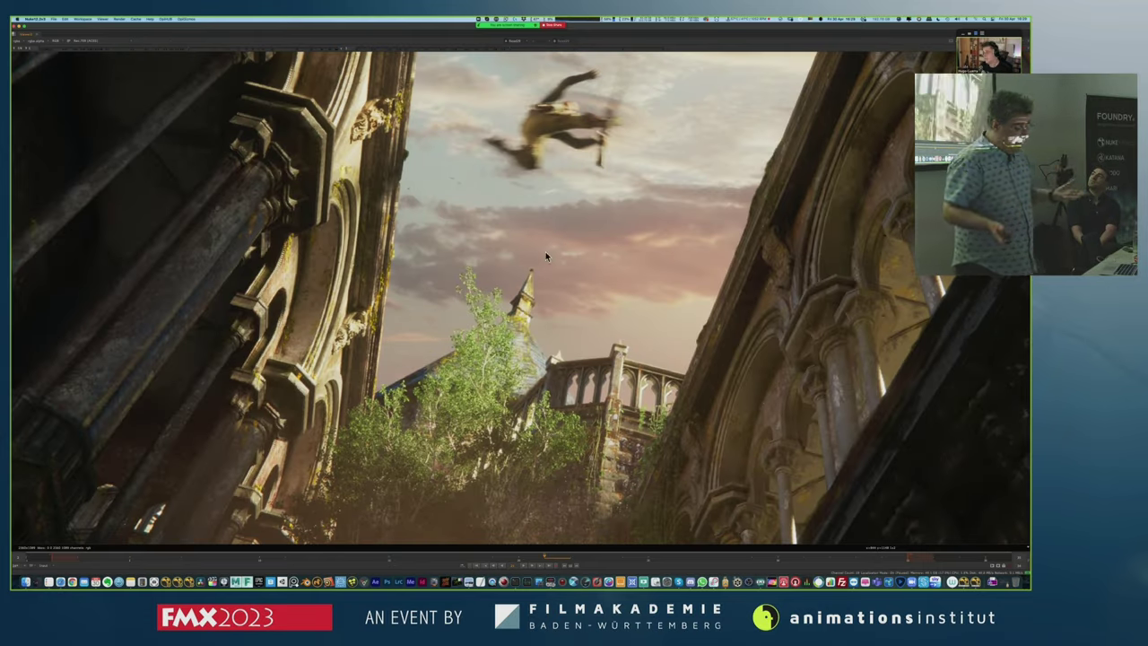
pyautogui.press('space')
pyautogui.press('2')
pyautogui.press('space')
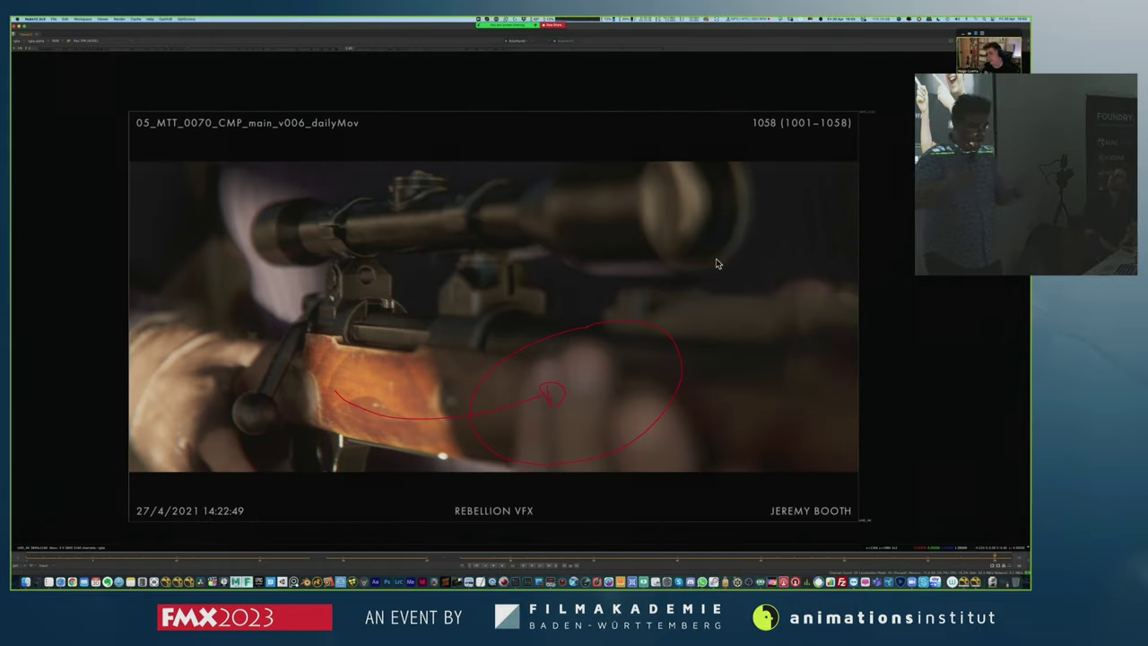
# - Annotate the blurred hand area of the rifle in the 05_MTT_0070 v006 daily with a freehand stroke
pyautogui.press('space')
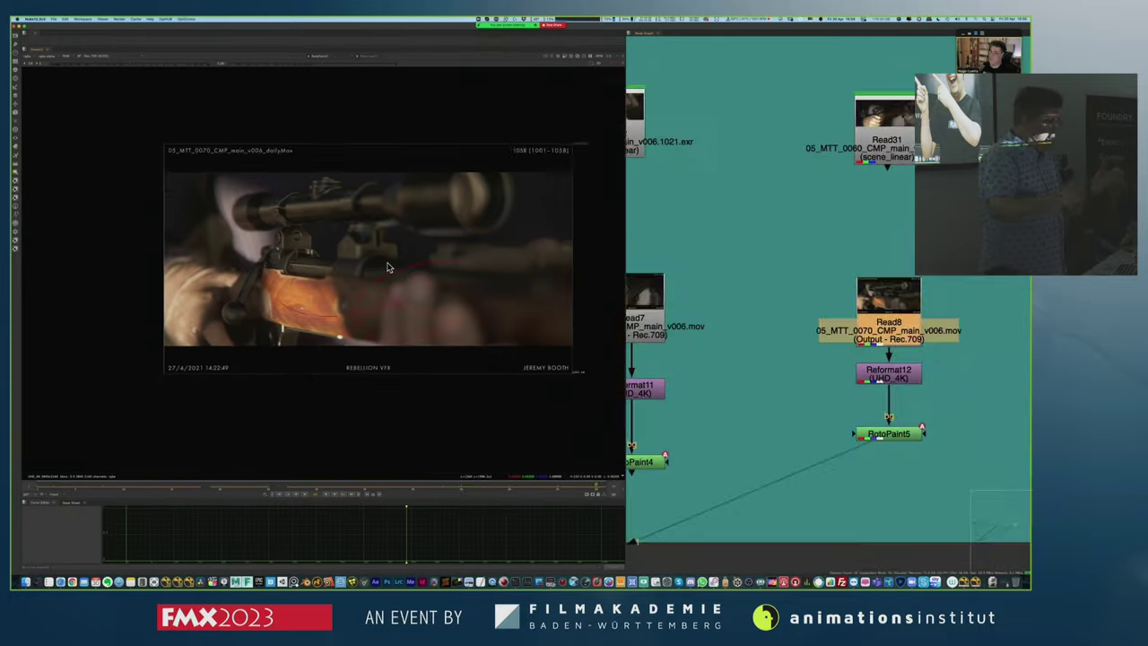
pyautogui.moveTo(445, 332); pyautogui.dragTo(441, 387)
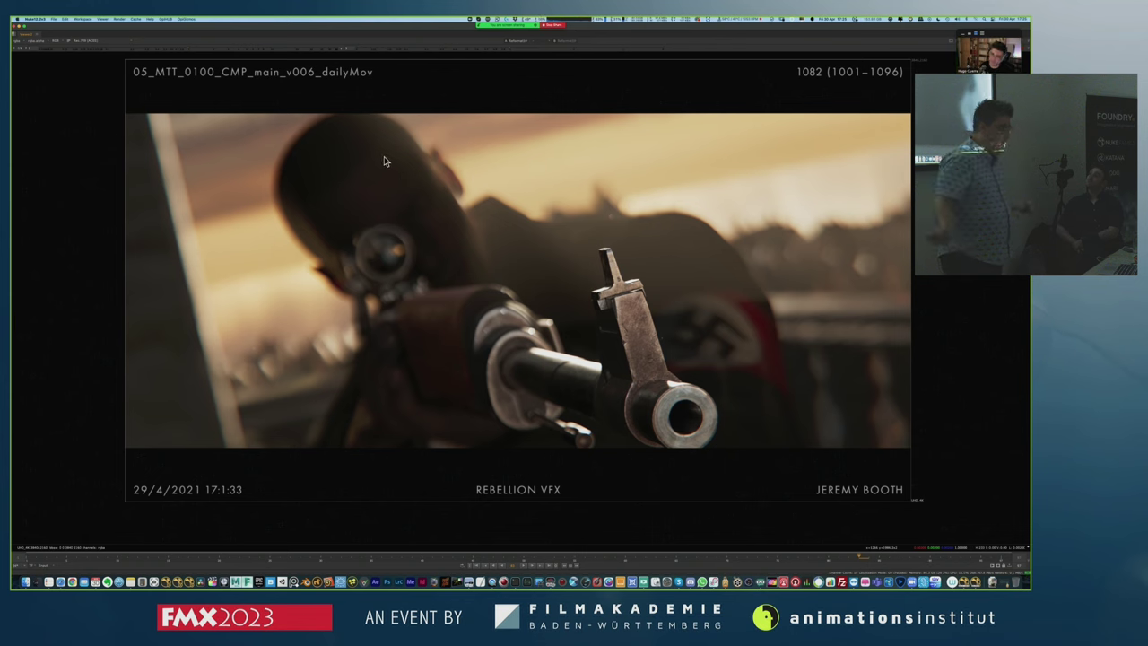
# - Switch from the 05_MTT_0100 shot to Finder and open the references presentation from the dated client folders
pyautogui.press('space')
pyautogui.press('super+Tab')
pyautogui.press('super+Tab')
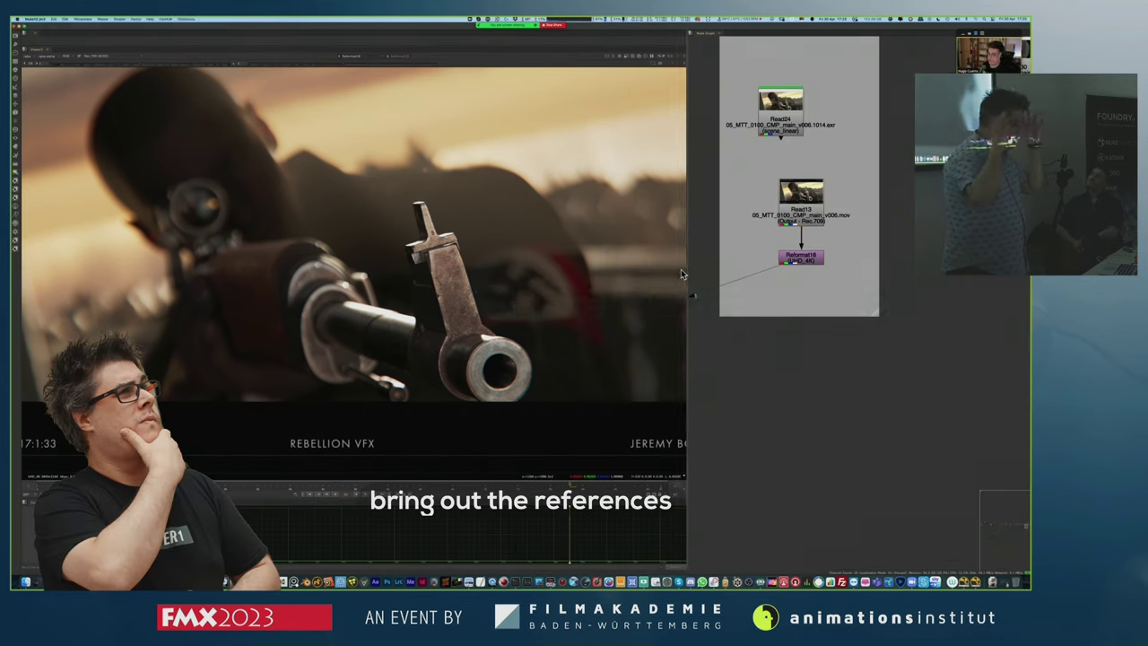
pyautogui.press('super+Tab')
pyautogui.press('super+Tab')
pyautogui.click(149, 356)
pyautogui.click(195, 414)
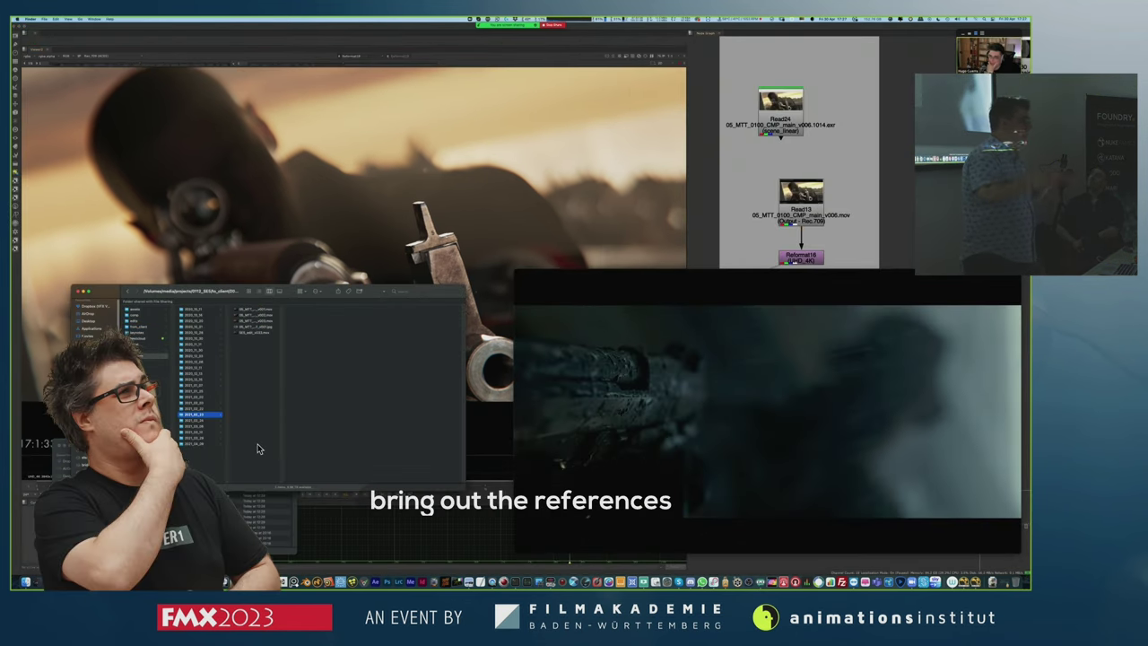
pyautogui.click(195, 404)
pyautogui.doubleClick(259, 321)
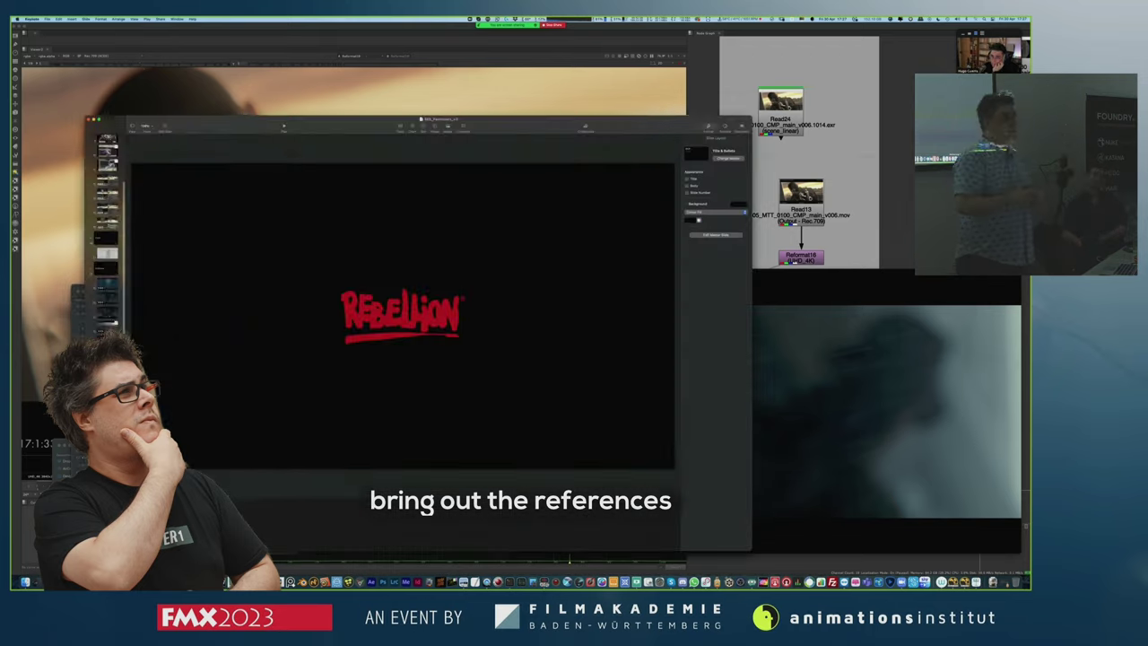
# - Show the slide with the rifle muzzle against the purple sky and move the presentation window aside
pyautogui.click(105, 235)
pyautogui.moveTo(539, 125); pyautogui.dragTo(258, 145)
pyautogui.doubleClick(256, 145)
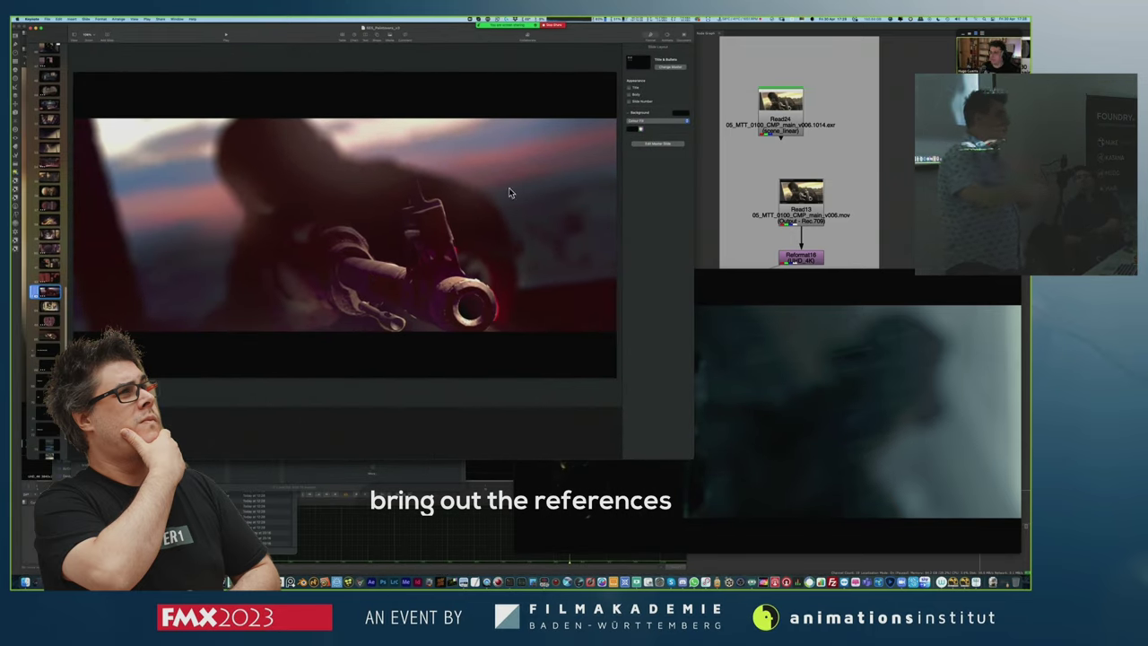
# - Arrange the 05_MTT_0100 comp in Nuke next to the rifle slide and the reference movie for comparison
pyautogui.press('super+Tab')
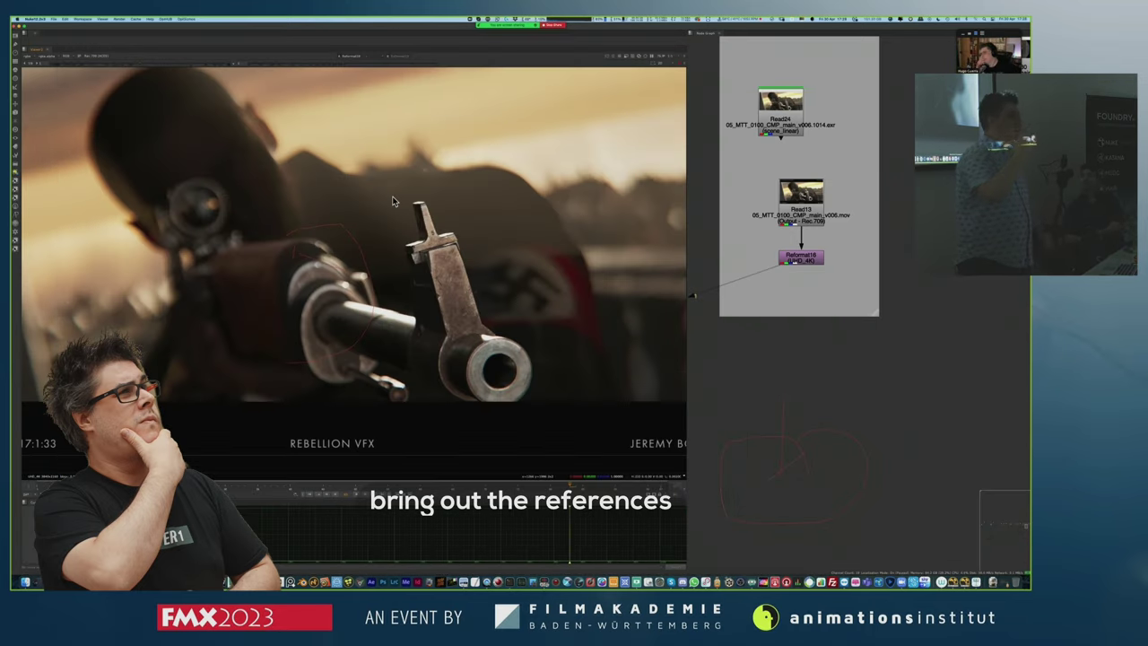
pyautogui.scroll(-4, 392, 196)
pyautogui.moveTo(439, 193); pyautogui.dragTo(489, 195)
pyautogui.press('super+Tab')
pyautogui.moveTo(190, 51)
pyautogui.mouseDown()
pyautogui.moveTo(553, 150)
pyautogui.moveTo(683, 33)
pyautogui.mouseUp()
pyautogui.press('super+Tab')
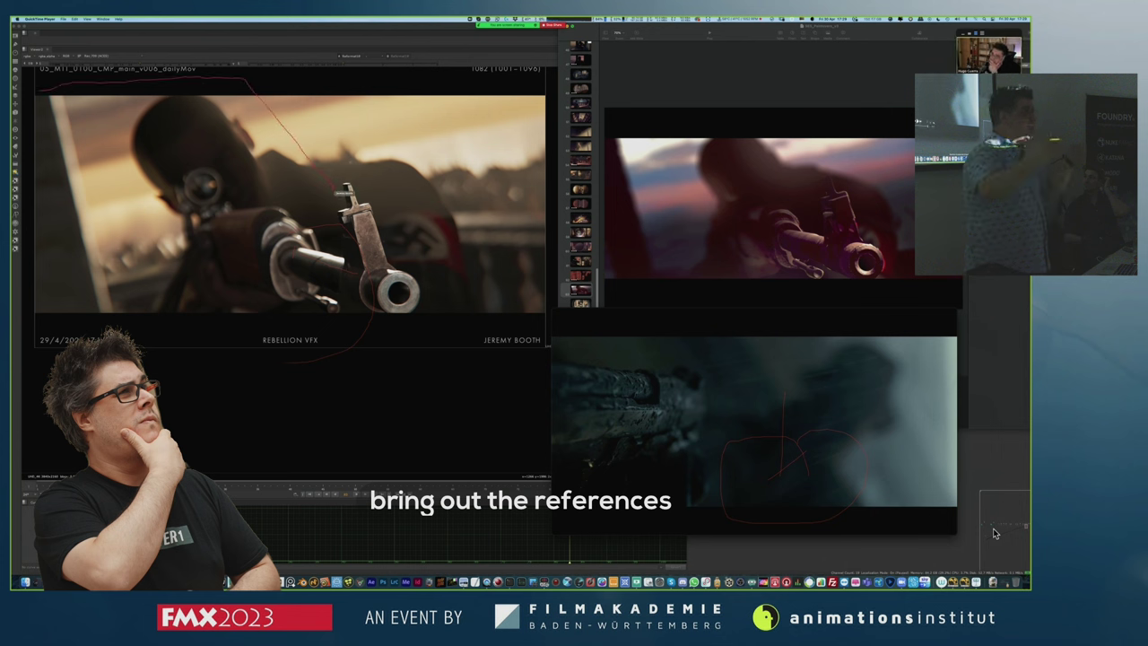
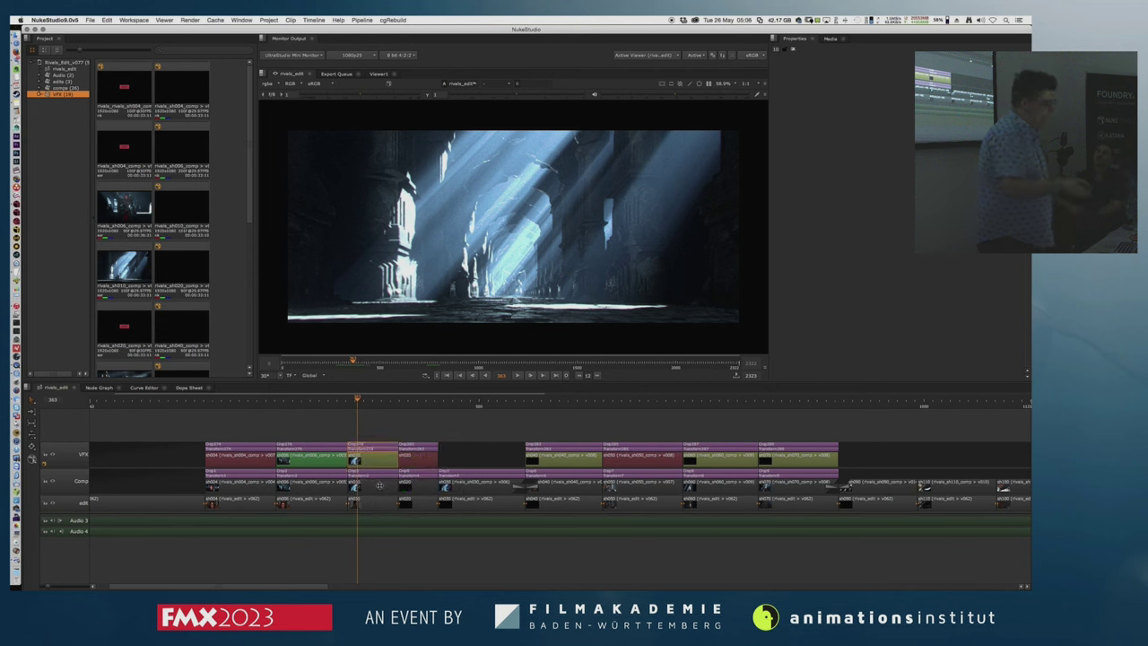
# - Open the sh010 comp script from the VFX track of the rivals_edit sequence
pyautogui.click(380, 485)
pyautogui.press('v')
pyautogui.click(333, 416)
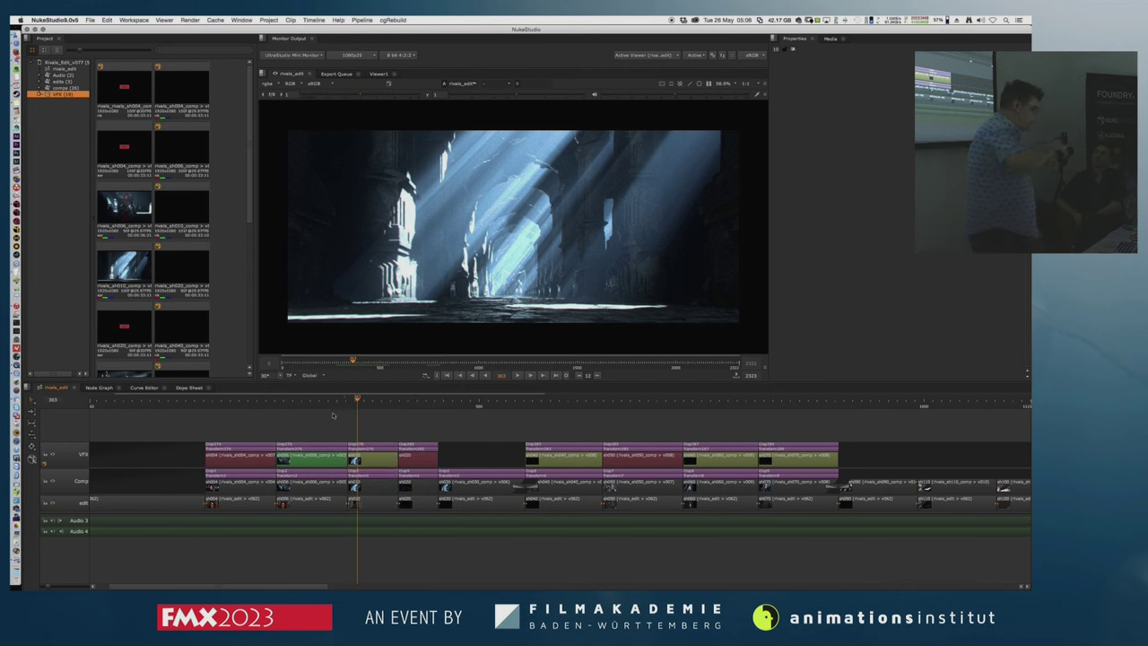
pyautogui.doubleClick(367, 456)
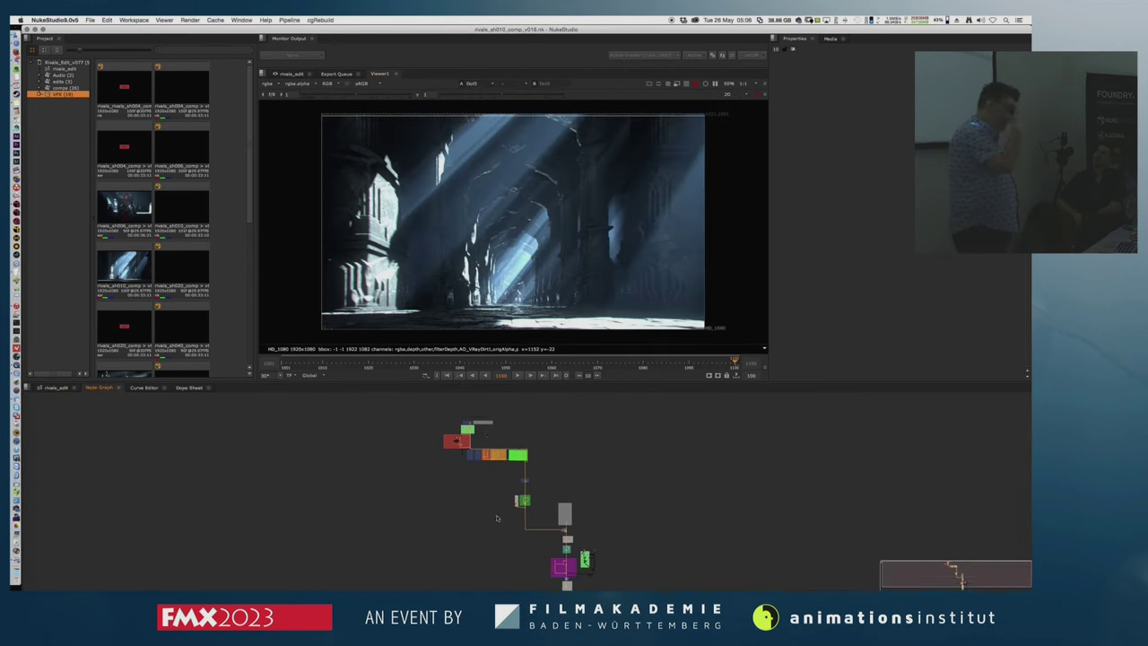
# - Examine the beauty, utilities, GI and lighting sections of the sh010 comp's node graph at full size
pyautogui.scroll(10, 496, 518)
pyautogui.press('space')
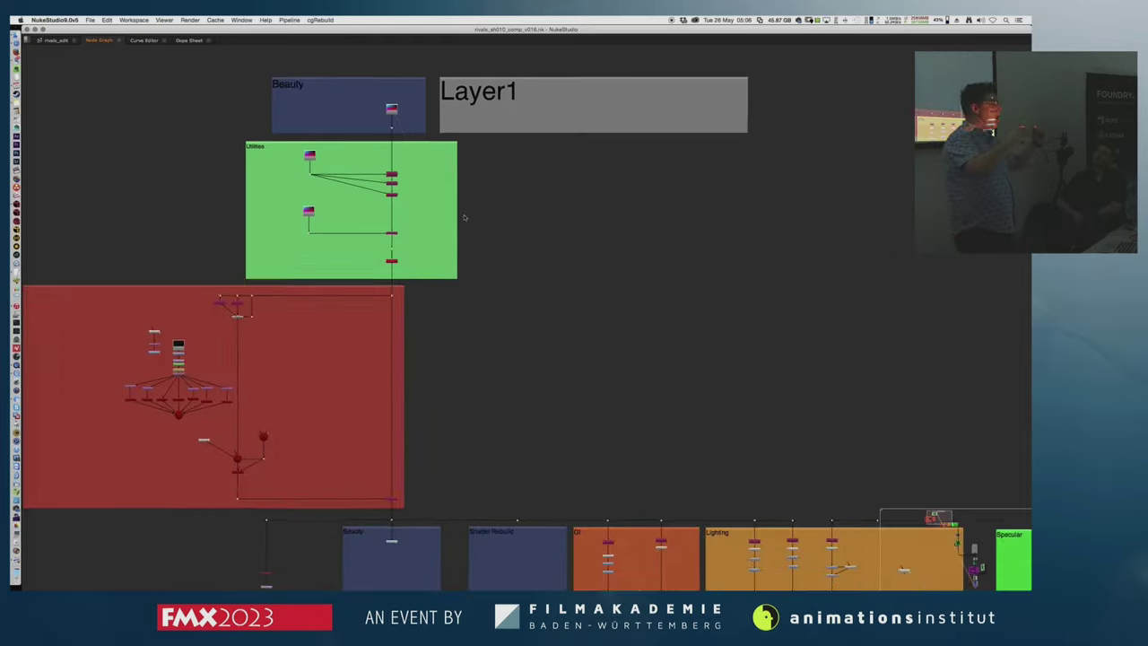
pyautogui.scroll(-5, 269, 430)
pyautogui.moveTo(233, 431); pyautogui.dragTo(171, 218)
pyautogui.moveTo(377, 502); pyautogui.dragTo(359, 154)
pyautogui.moveTo(494, 431); pyautogui.dragTo(359, 154)
pyautogui.scroll(10, 455, 292)
pyautogui.press('space')
# - Return to the rivals_edit timeline and open the sh040 comp script from its VFX track
pyautogui.click(56, 389)
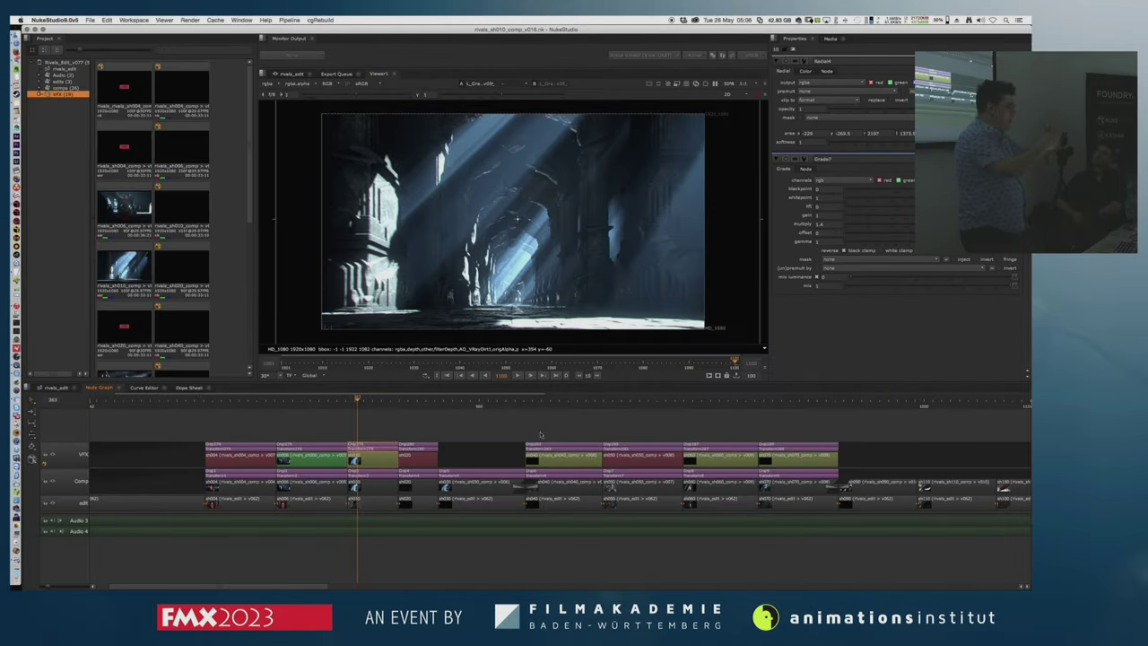
pyautogui.click(532, 403)
pyautogui.doubleClick(565, 458)
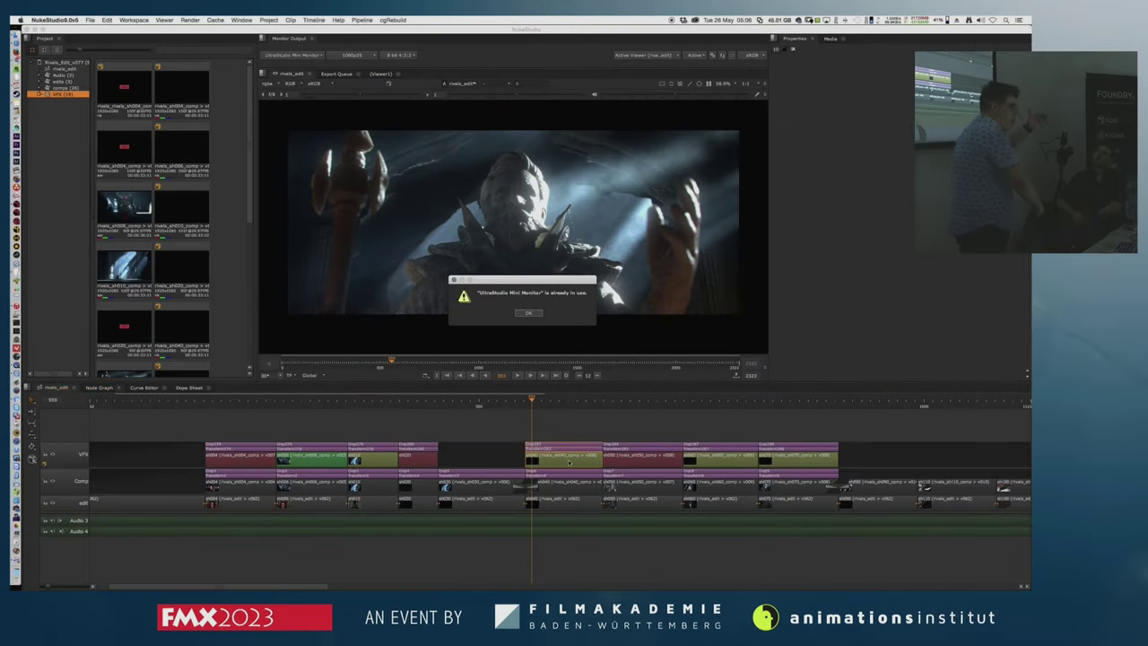
pyautogui.click(528, 313)
# - Examine the sh040 comp's Room layer and purple grading section, viewing the beauty render and the graded output
pyautogui.scroll(3, 466, 448)
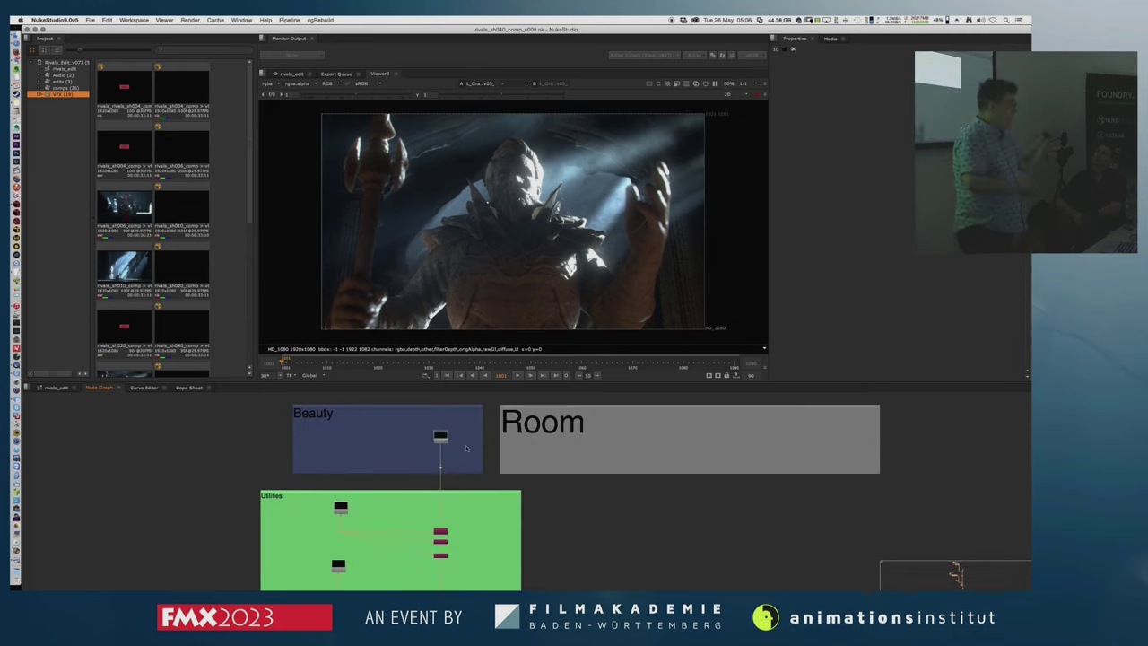
pyautogui.click(440, 437)
pyautogui.press('1')
pyautogui.scroll(-5, 499, 440)
pyautogui.moveTo(454, 469); pyautogui.dragTo(417, 400)
pyautogui.moveTo(510, 579); pyautogui.dragTo(510, 536)
pyautogui.scroll(8, 502, 462)
pyautogui.click(443, 449)
pyautogui.press('1')
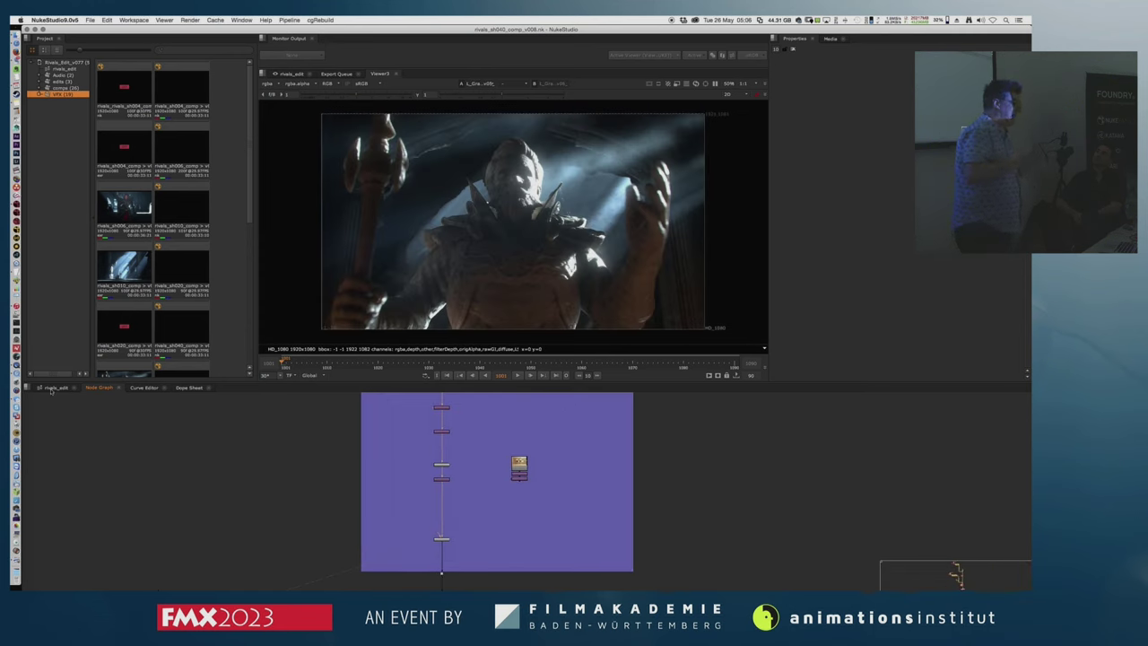
# - Return to the rivals_edit timeline and open the sh060 comp script from its VFX track
pyautogui.click(51, 388)
pyautogui.click(688, 399)
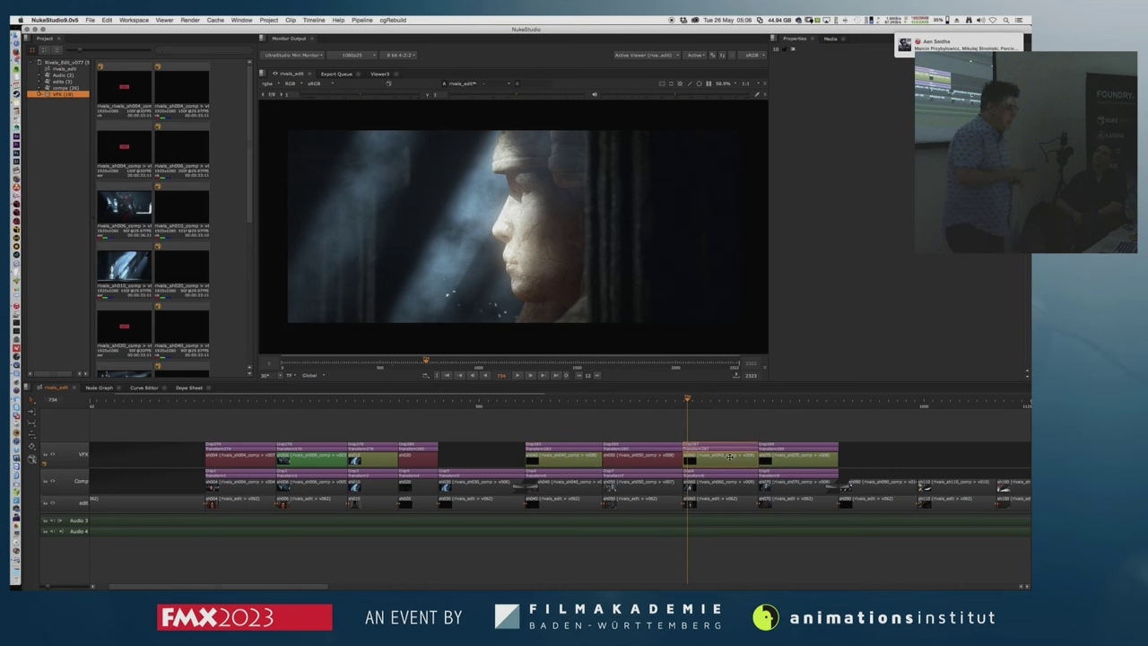
pyautogui.click(528, 312)
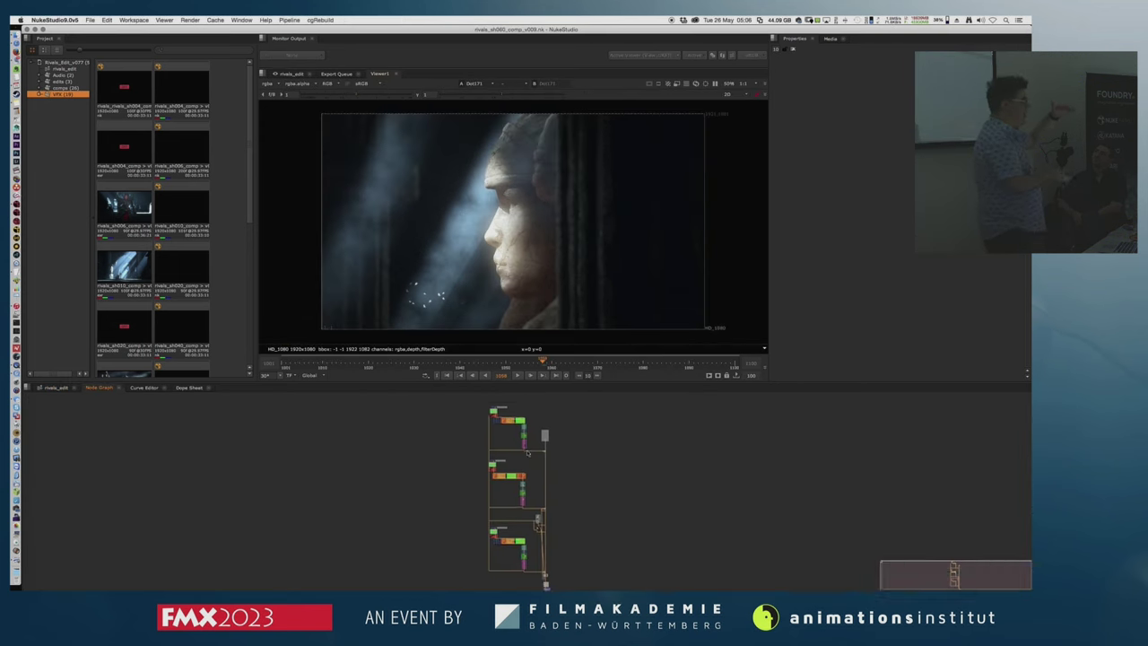
# - Examine the Statue layer and the purple grading section of the sh060 comp's node graph
pyautogui.scroll(5, 571, 434)
pyautogui.scroll(-10, 573, 434)
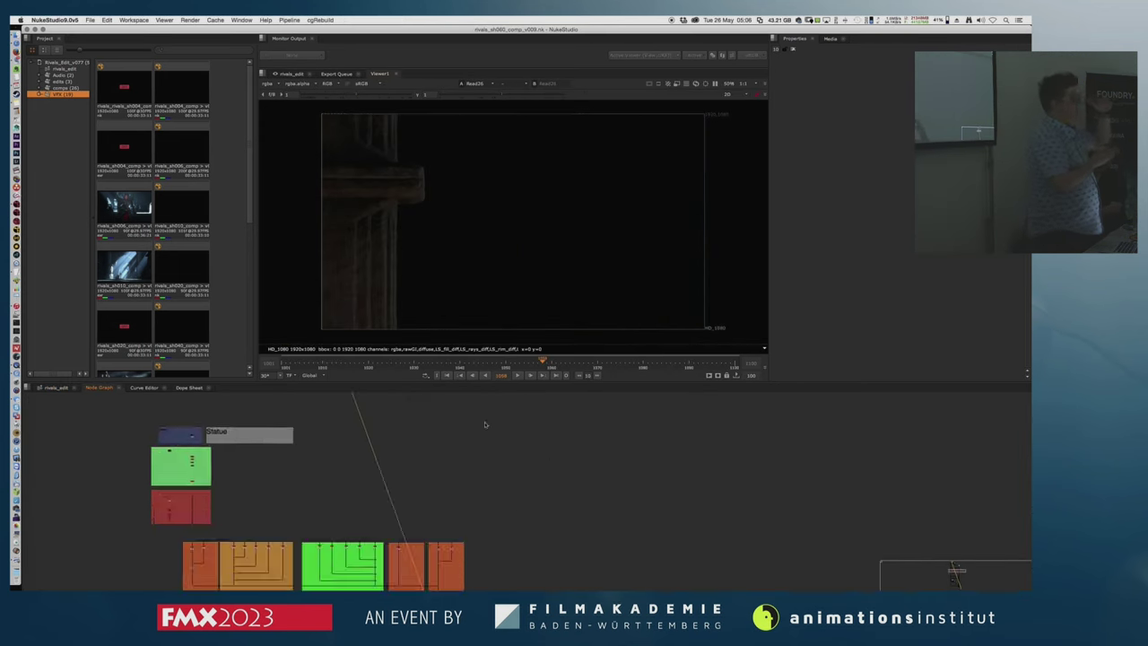
pyautogui.scroll(5, 476, 453)
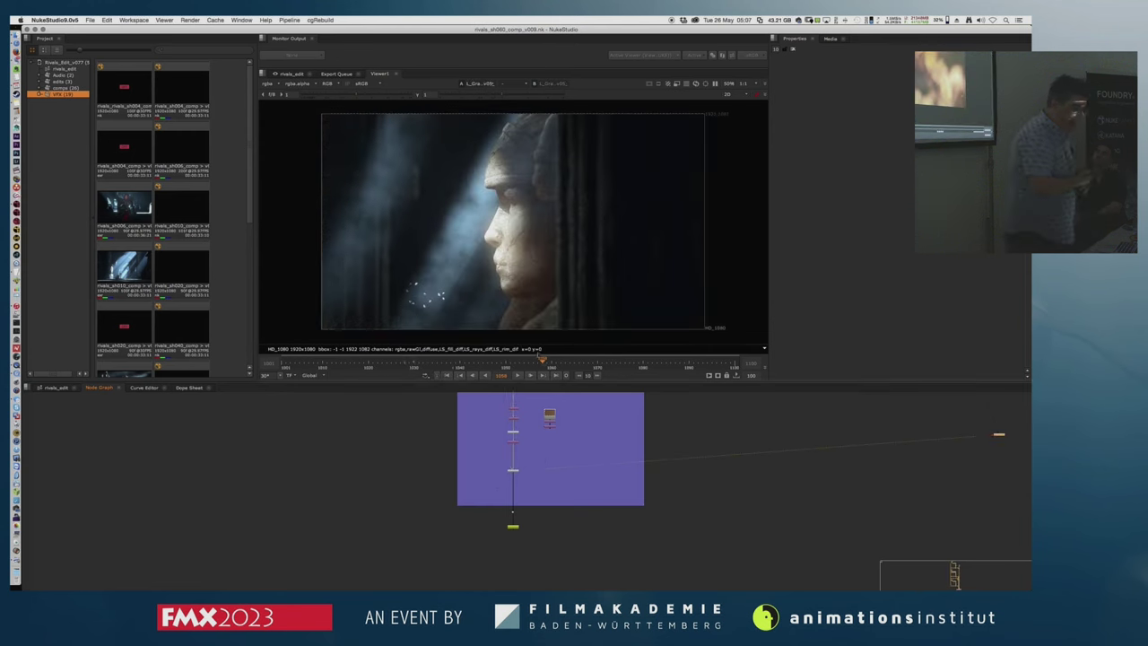
# - Return to the rivals_edit timeline and toggle the visibility of its VFX track
pyautogui.click(54, 388)
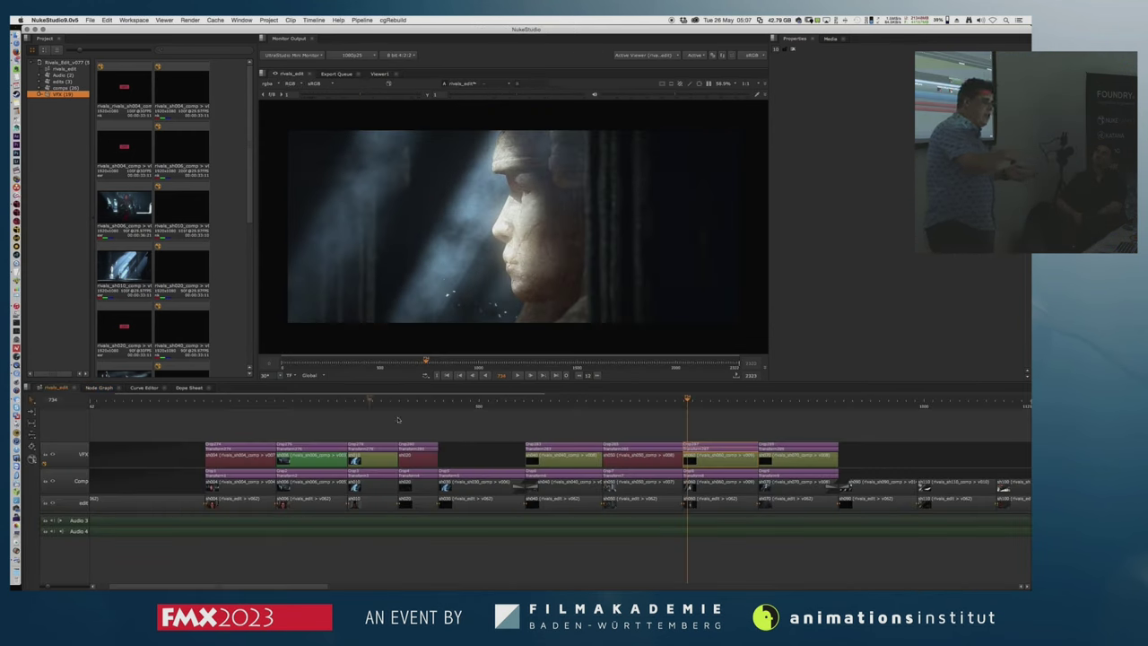
pyautogui.click(53, 454)
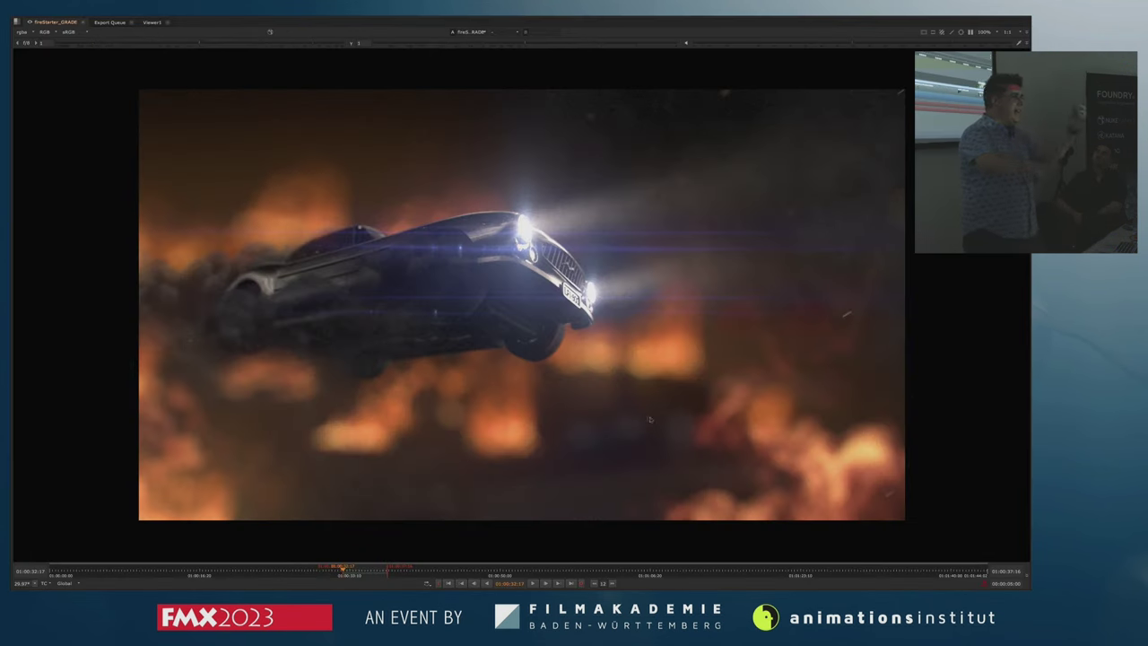
# - Bring back the full layout of the fireStarter_GRADE sequence and enable its VFX 1 track
pyautogui.press('space')
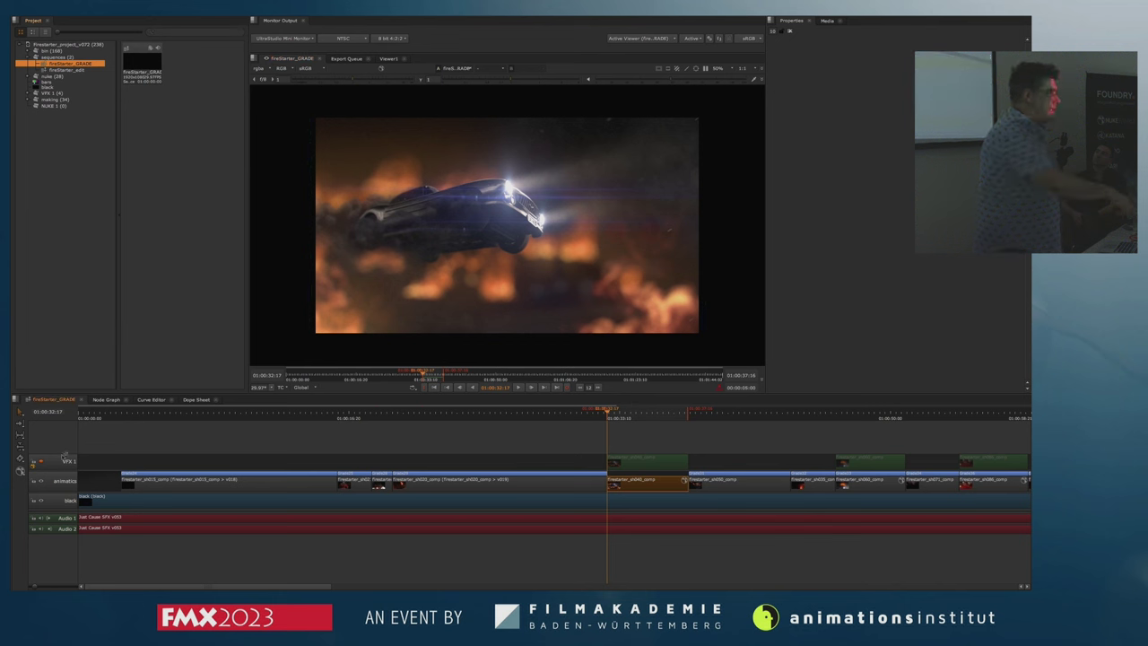
pyautogui.click(41, 461)
# - Open the firestarter_sh040_comp script from its clip on the VFX 1 track
pyautogui.scroll(4, 671, 448)
pyautogui.moveTo(686, 447); pyautogui.dragTo(474, 447)
pyautogui.scroll(3, 472, 448)
pyautogui.click(472, 459)
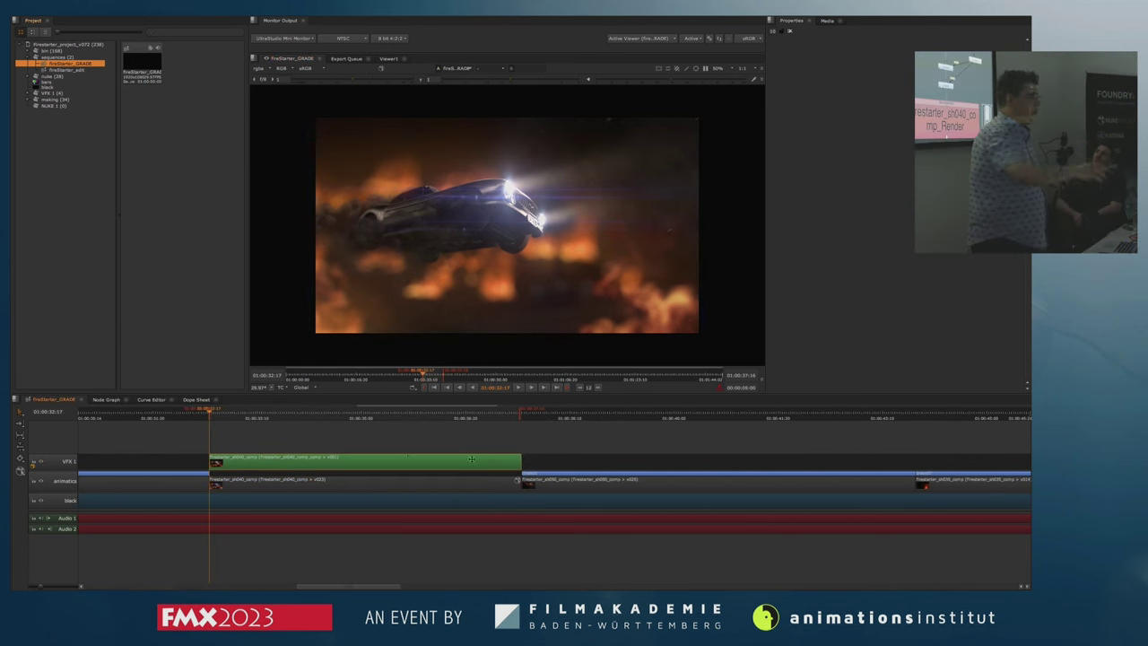
pyautogui.doubleClick(423, 460)
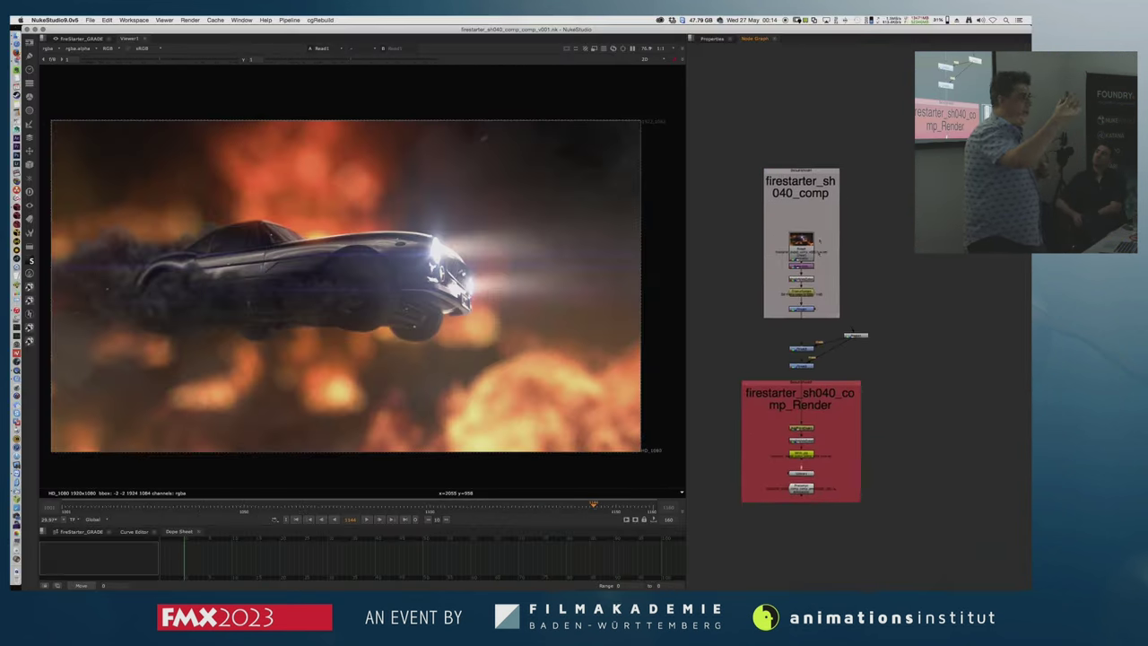
# - View the output of Grade1 and Grade2 in the sh040 comp, disabling and re-enabling Grade2 to compare the grade
pyautogui.scroll(5, 785, 287)
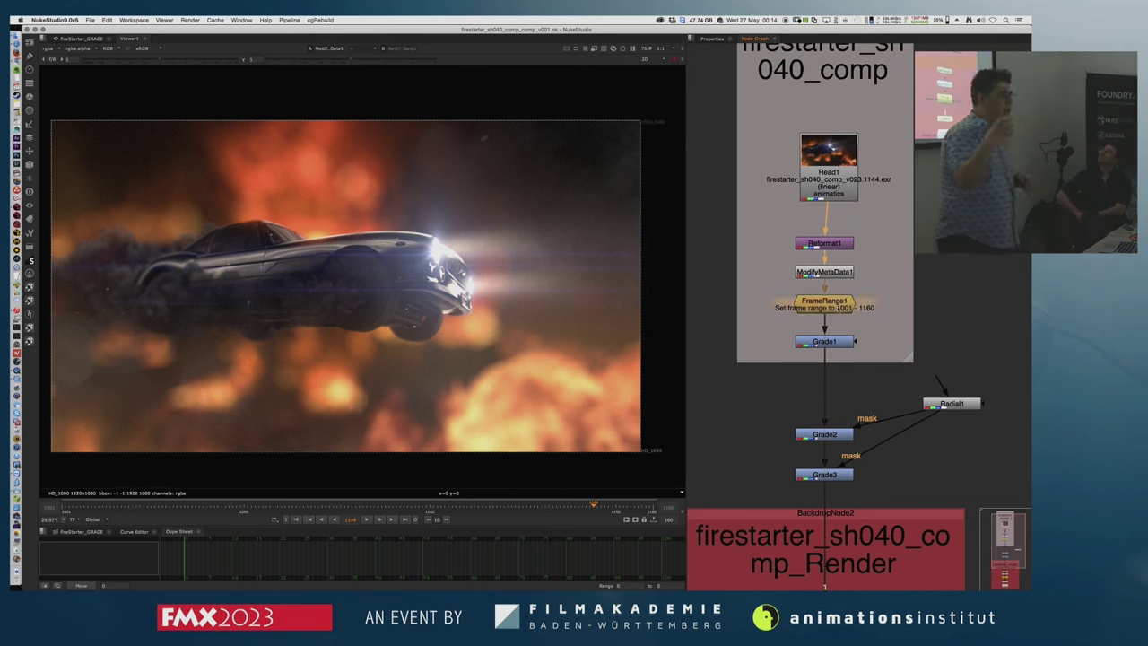
pyautogui.press('1')
pyautogui.click(858, 333)
pyautogui.moveTo(858, 332); pyautogui.dragTo(841, 167)
pyautogui.press('d')
pyautogui.click(826, 263)
pyautogui.press('1')
pyautogui.press('d')
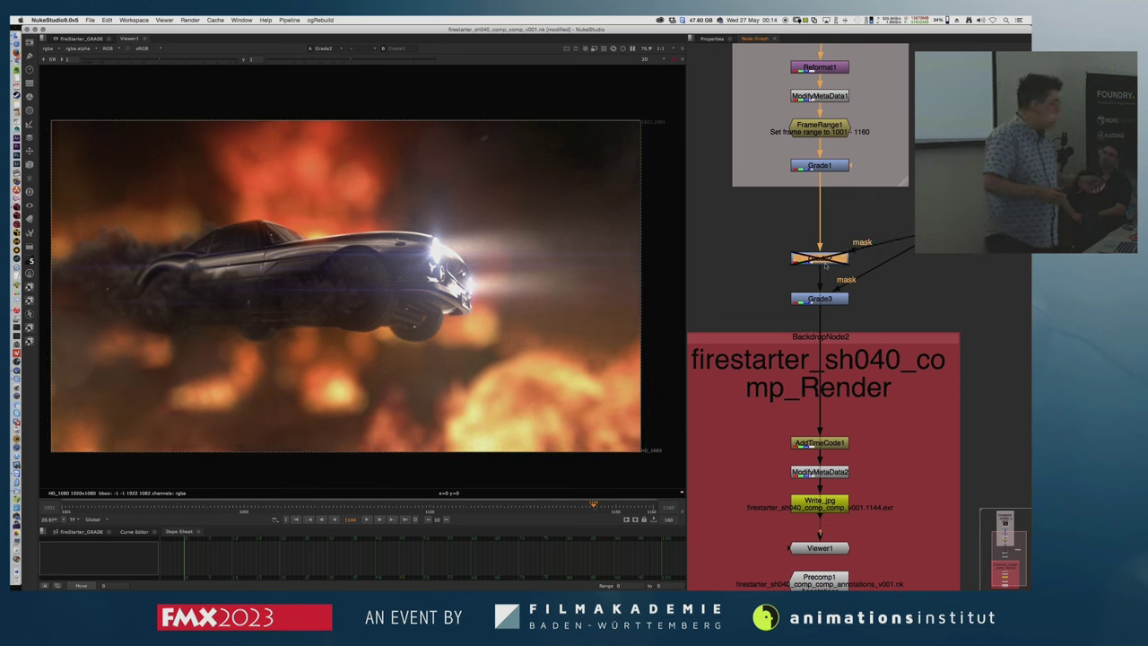
pyautogui.press('d')
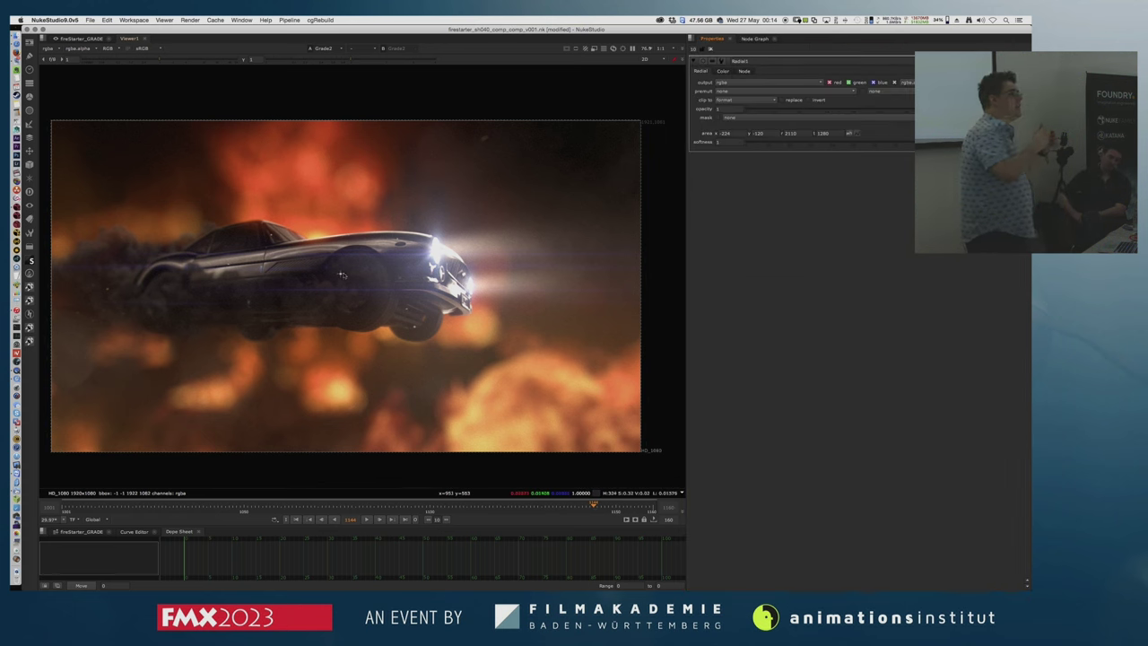
# - Move the Radial1 mask toward the rear of the car and return to the node graph
pyautogui.moveTo(303, 316); pyautogui.dragTo(238, 289)
pyautogui.click(761, 39)
# - Open the firestarter_sh060_comp script from its VFX 1 clip in fireStarter_GRADE, saving the changes to the sh040 comp
pyautogui.moveTo(647, 482); pyautogui.dragTo(408, 482)
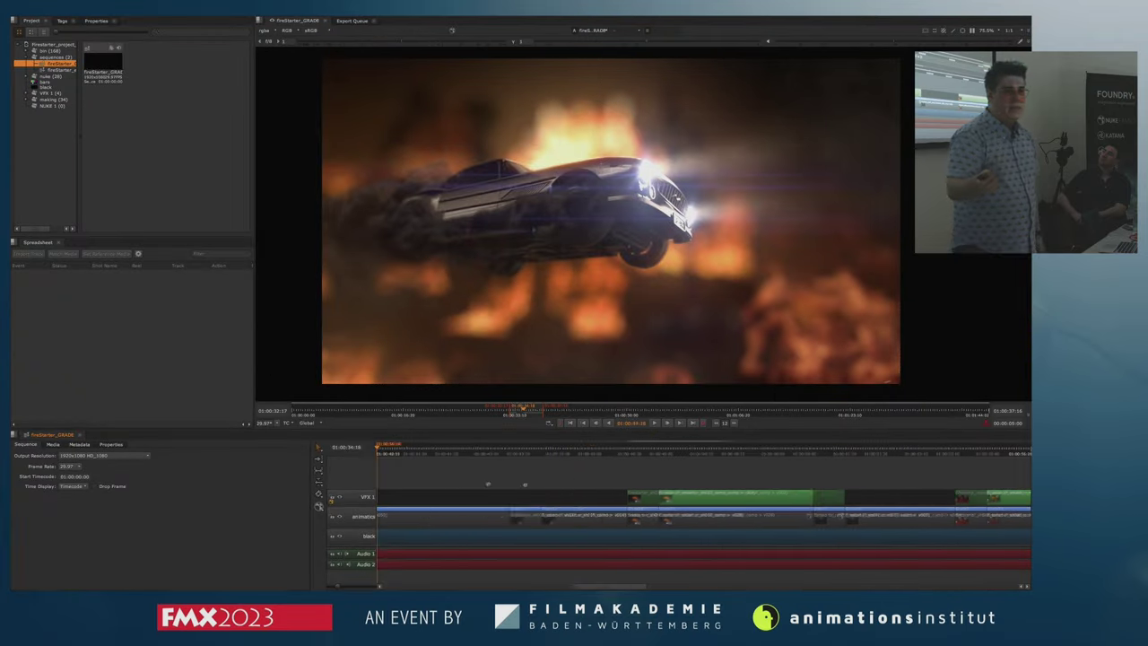
pyautogui.click(602, 449)
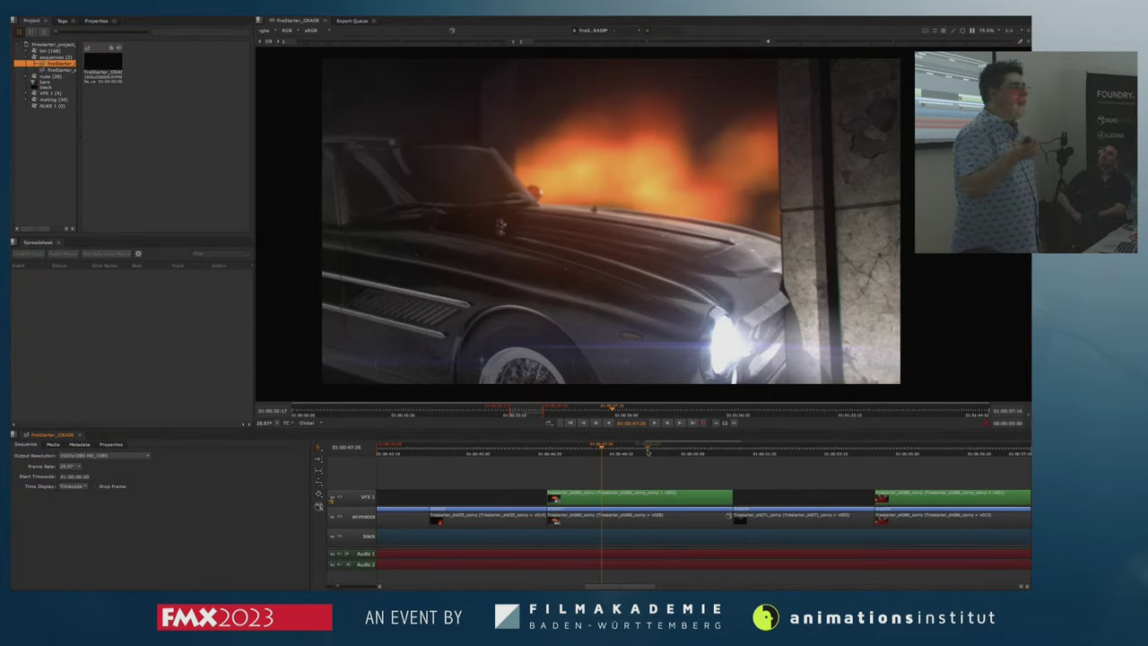
pyautogui.moveTo(647, 452); pyautogui.dragTo(596, 458)
pyautogui.doubleClick(624, 495)
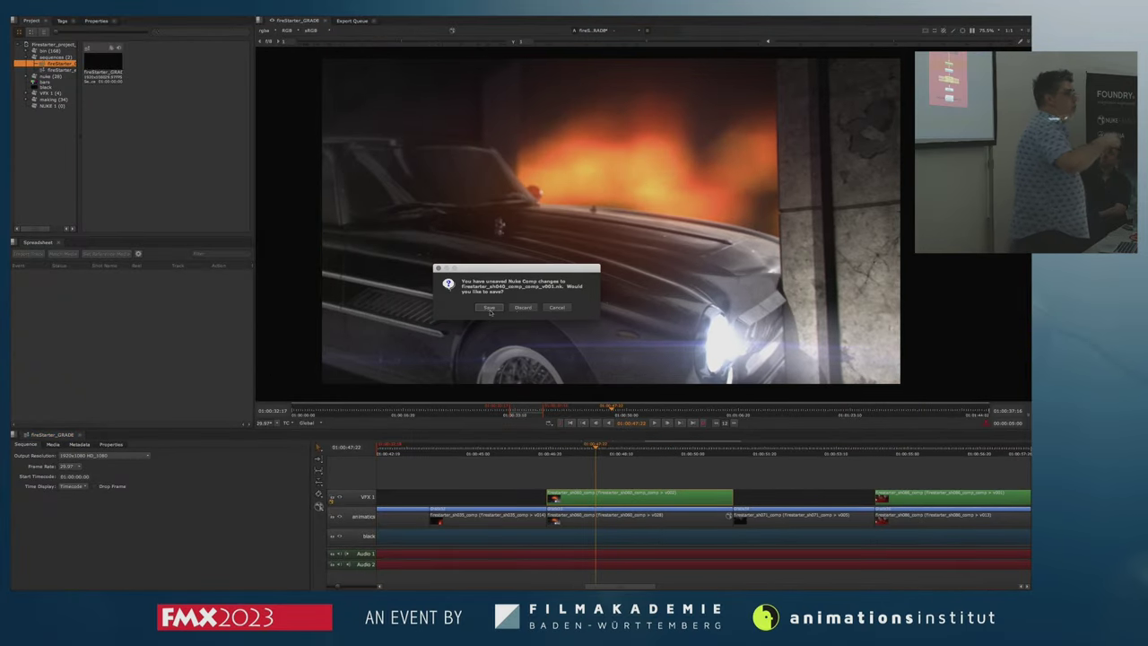
pyautogui.click(489, 307)
pyautogui.click(524, 305)
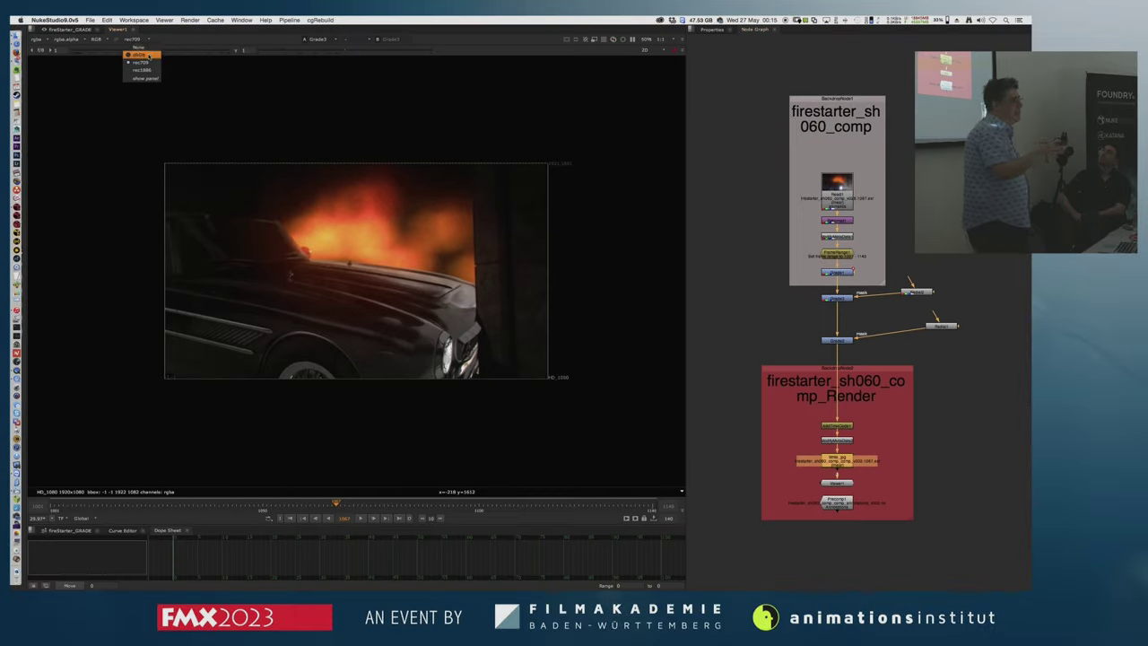
# - Set the viewer's display transform to sRGB and view the Write_jpg output of the sh060 comp
pyautogui.click(139, 55)
pyautogui.scroll(2, 484, 259)
pyautogui.scroll(2, 860, 288)
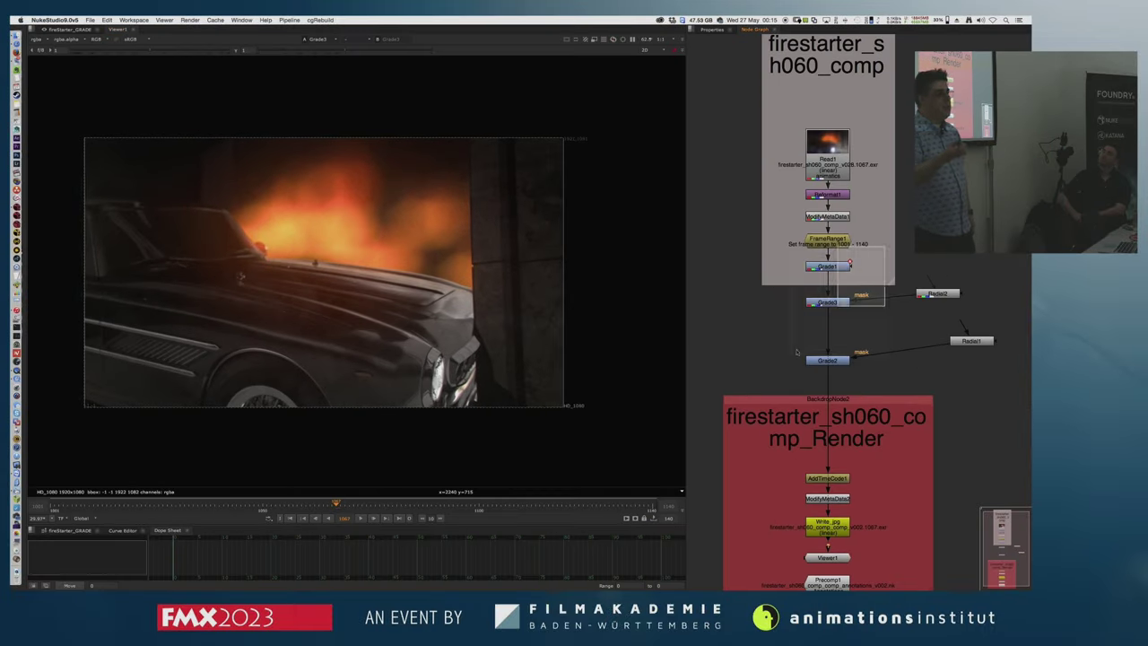
pyautogui.moveTo(885, 247); pyautogui.dragTo(797, 352)
pyautogui.moveTo(865, 505); pyautogui.dragTo(863, 394)
pyautogui.scroll(3, 902, 282)
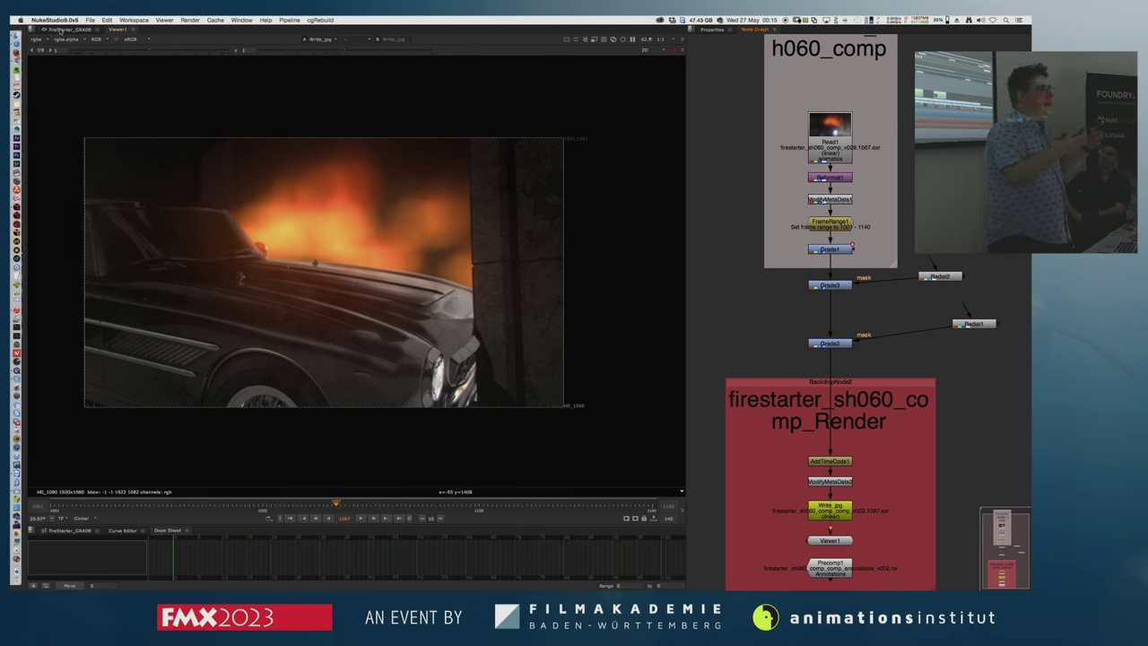
# - Return to the fireStarter_GRADE sequence and scrub back through the shots around the sh040 clip
pyautogui.click(60, 30)
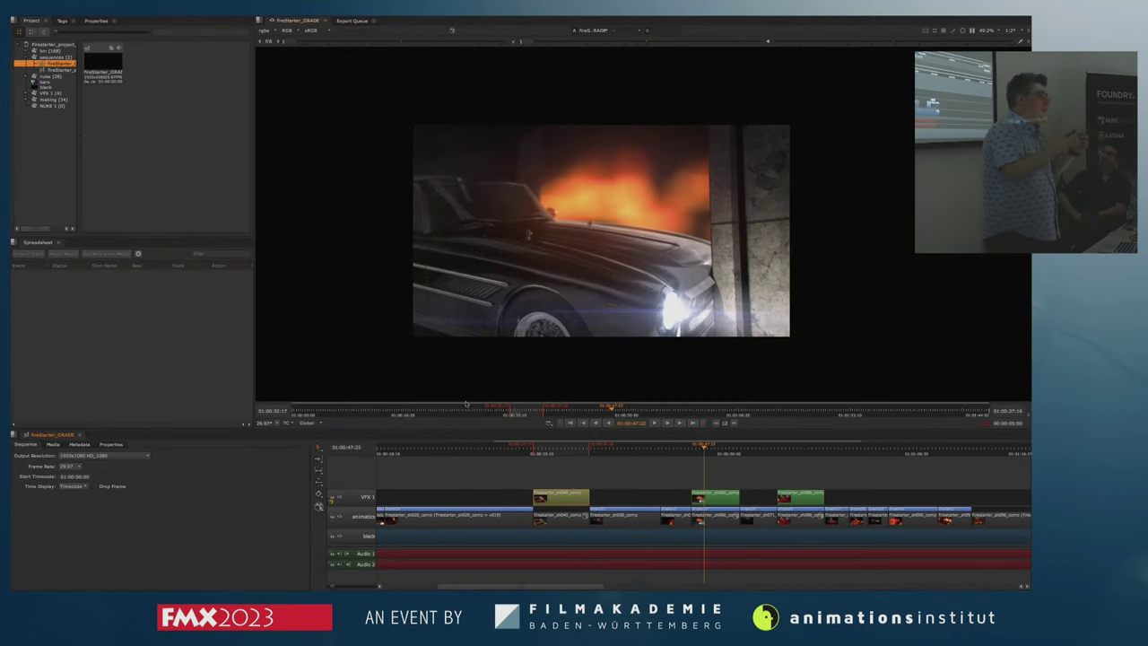
pyautogui.moveTo(544, 452); pyautogui.dragTo(389, 452)
pyautogui.moveTo(465, 482); pyautogui.dragTo(410, 482)
pyautogui.scroll(2, 419, 470)
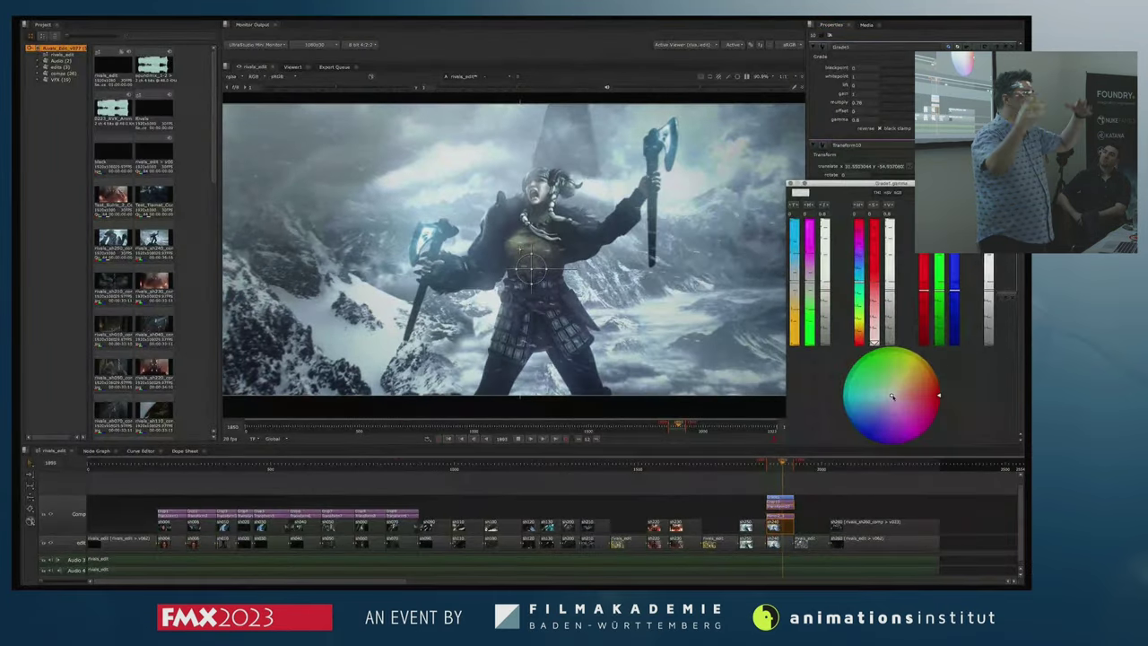
# - Shift the gamma colour of the Grade1 effect toward red in the rivals_edit sequence
pyautogui.moveTo(892, 396); pyautogui.dragTo(938, 391)
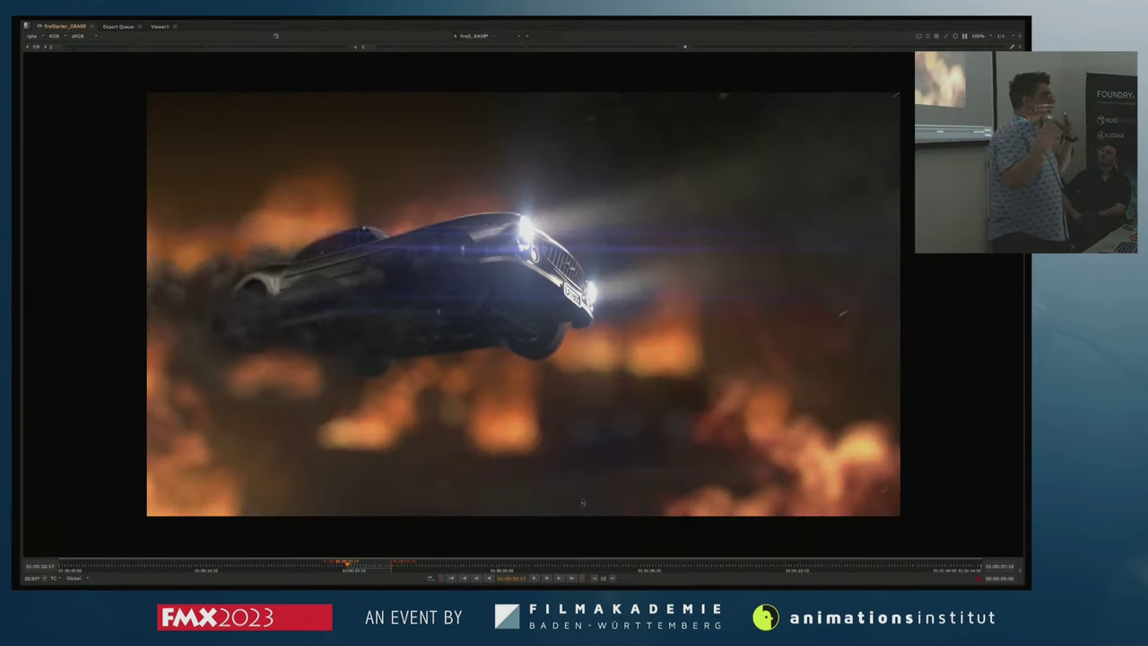
# - Enable the VFX 1 track in the full layout of fireStarter_GRADE and open the firestarter_sh040_comp script from its clip
pyautogui.press('space')
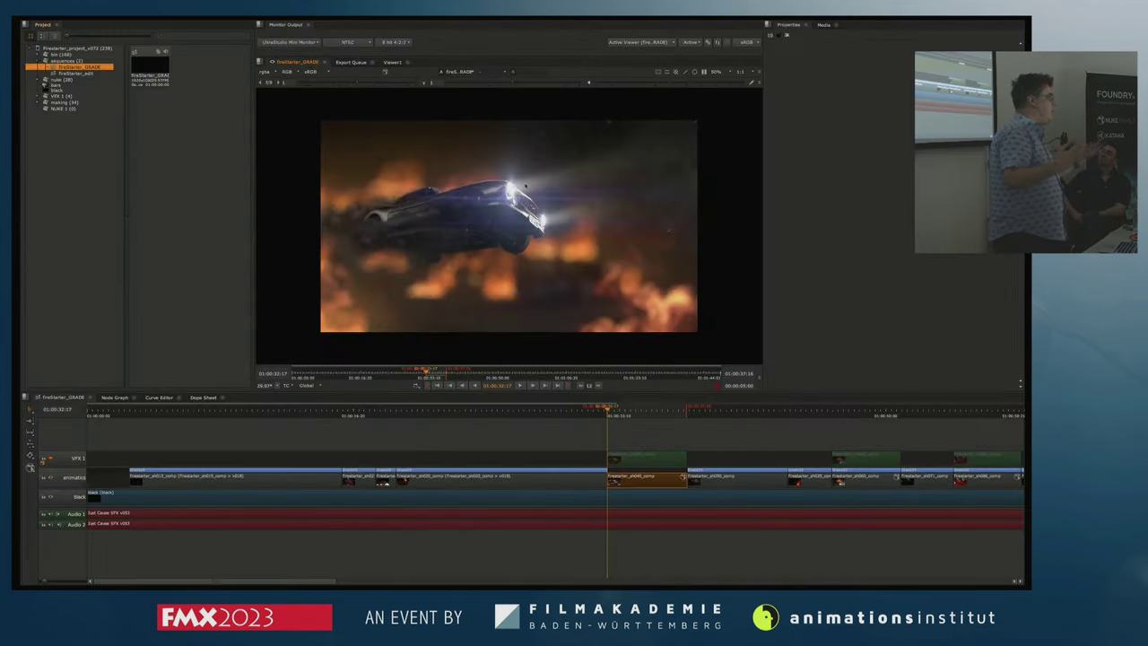
pyautogui.click(51, 459)
pyautogui.scroll(6, 717, 437)
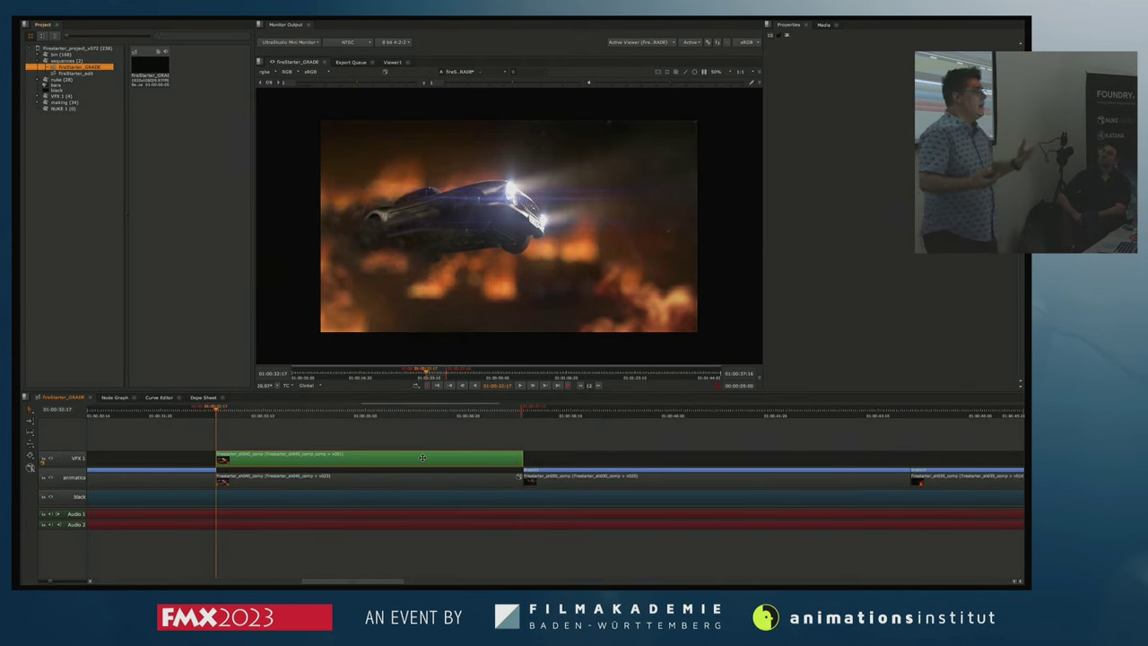
pyautogui.doubleClick(422, 458)
# - Inspect the sh040 comp's node graph and compare the viewer output at Grade1 and Grade2
pyautogui.scroll(2, 627, 469)
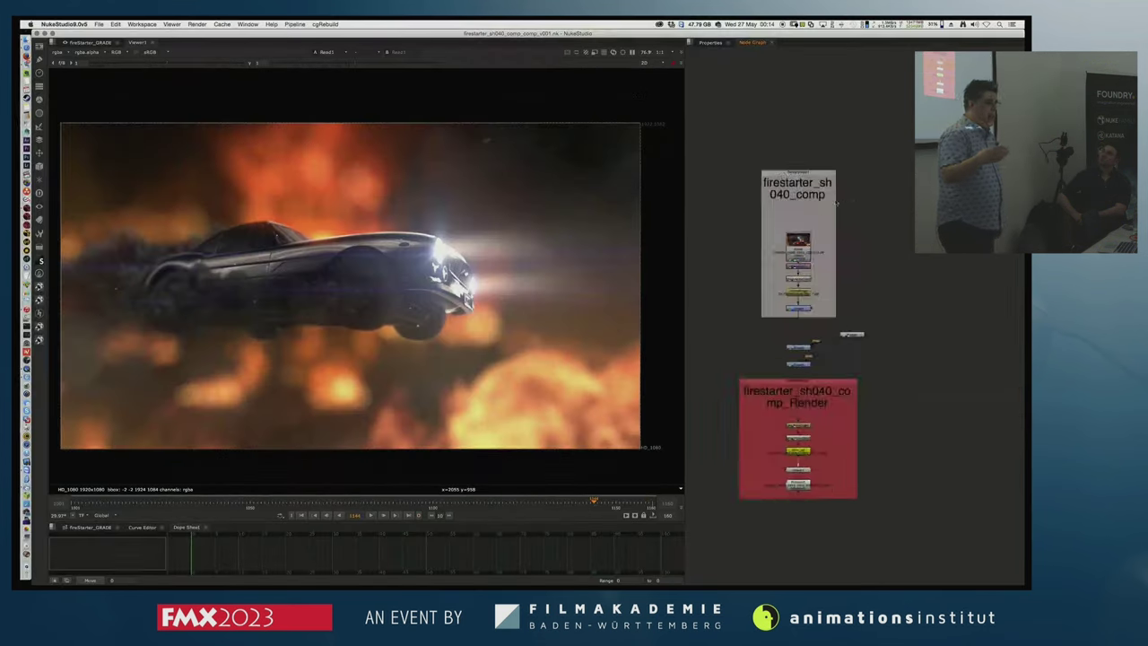
pyautogui.scroll(5, 785, 278)
pyautogui.click(840, 175)
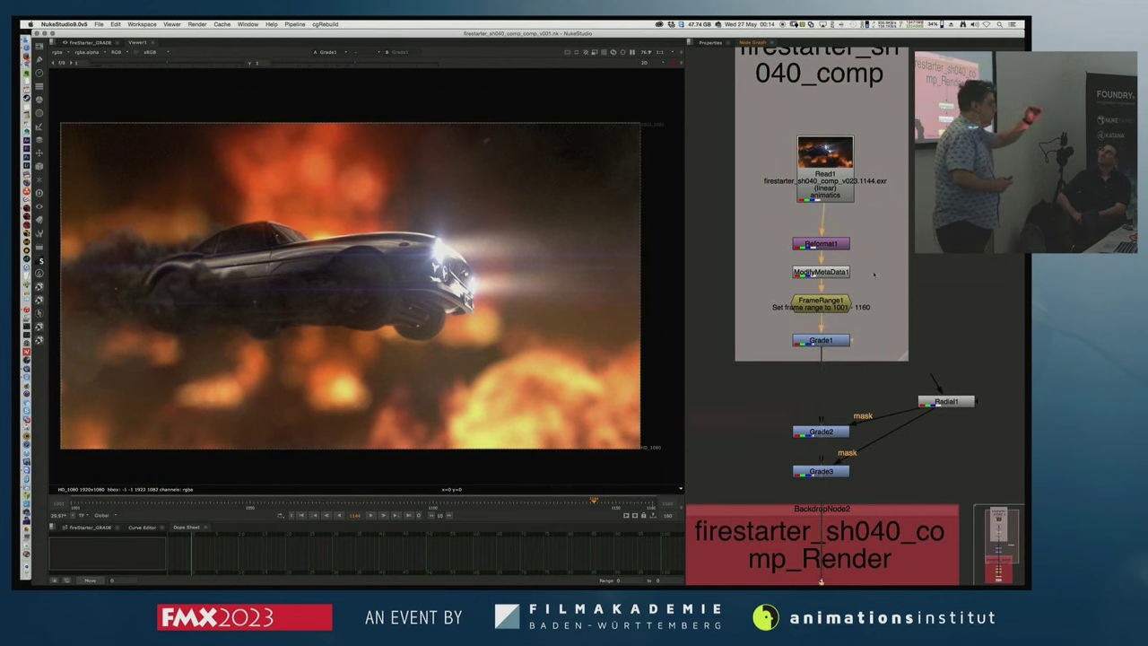
pyautogui.scroll(-3, 873, 274)
pyautogui.click(844, 246)
pyautogui.scroll(-2, 877, 266)
pyautogui.click(821, 262)
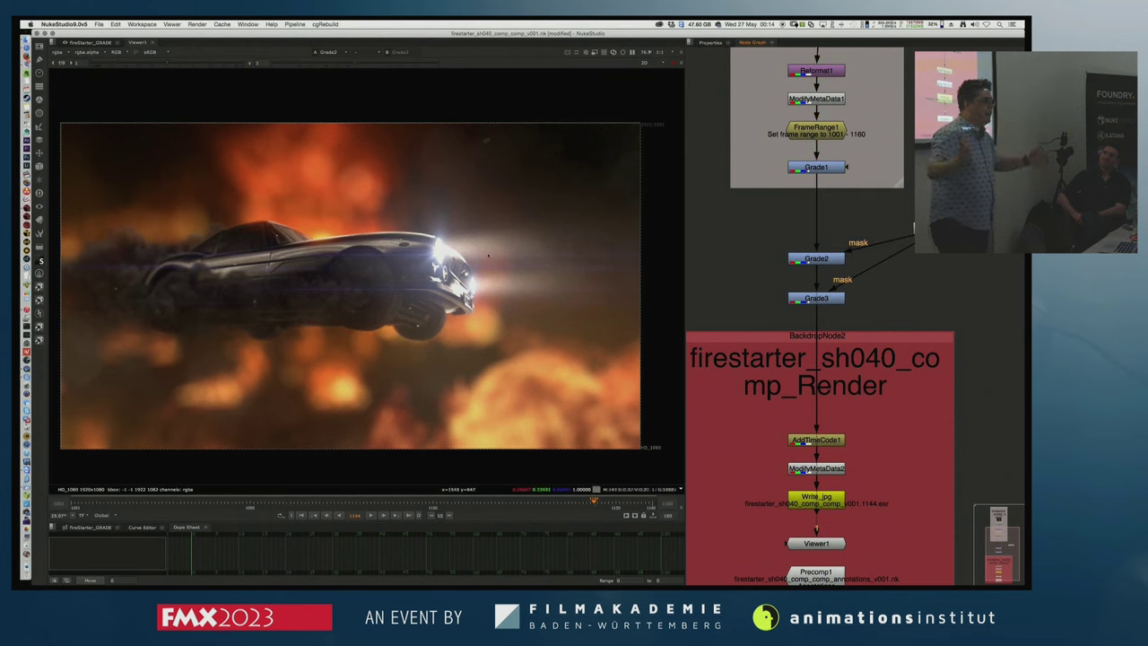
# - Open the Radial1 node's properties and shift its mask toward the rear of the car
pyautogui.doubleClick(938, 227)
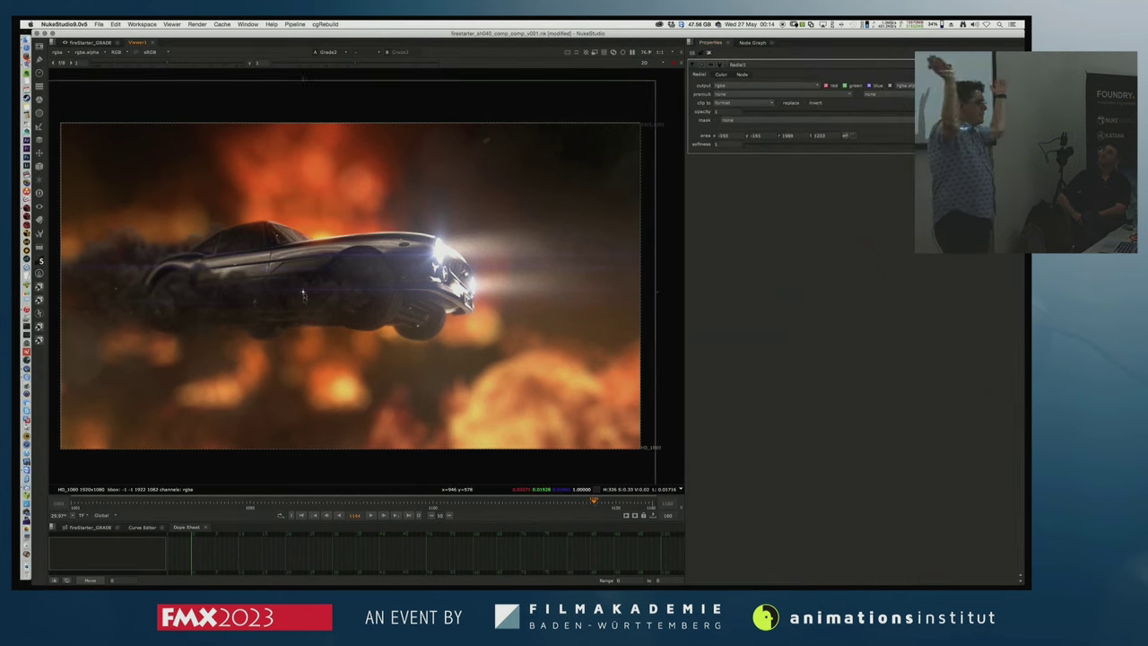
pyautogui.moveTo(305, 316); pyautogui.dragTo(242, 287)
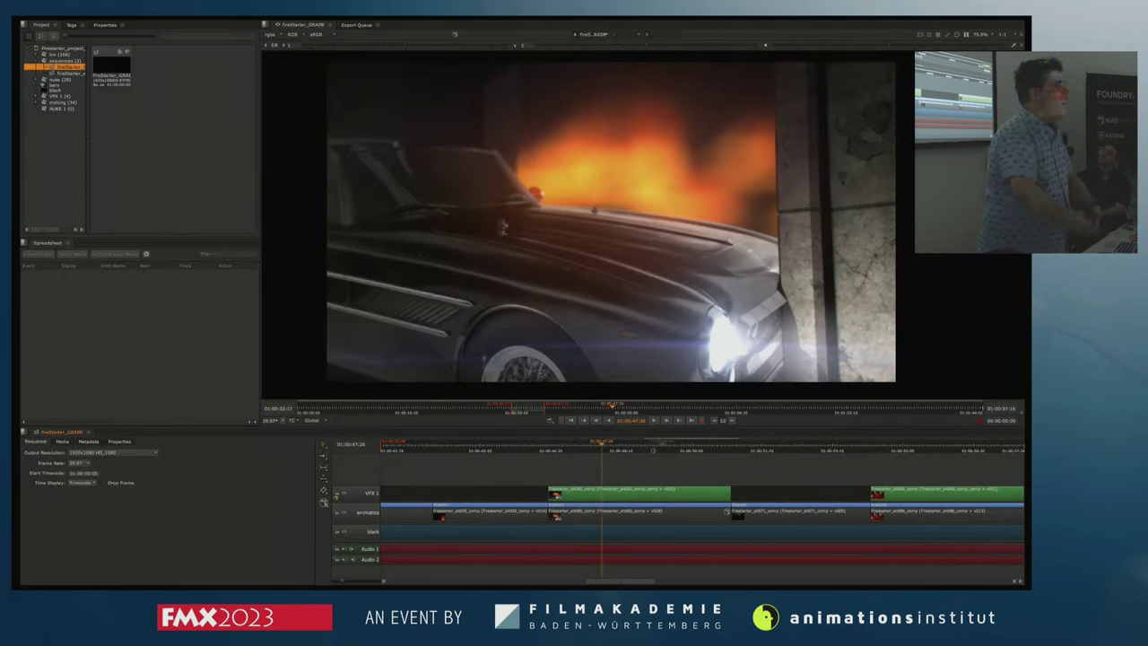
# - Scrub within the sh060 shot and open its comp script from the VFX 1 track, saving the pending sh040 comp changes
pyautogui.moveTo(667, 450); pyautogui.dragTo(595, 449)
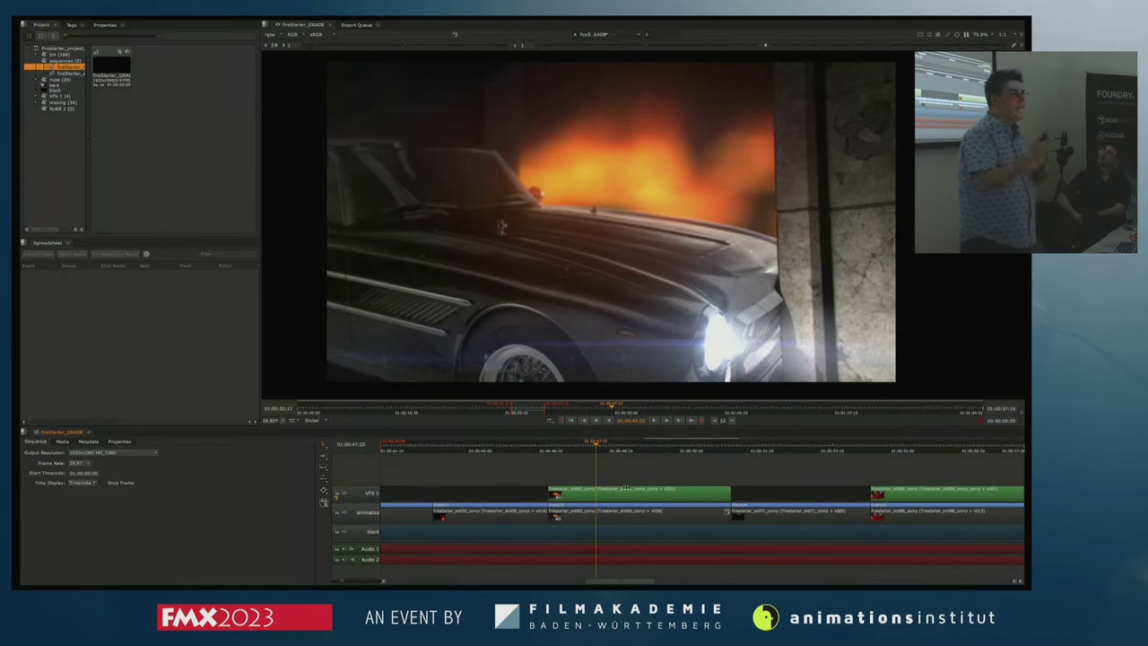
pyautogui.doubleClick(633, 488)
pyautogui.click(491, 308)
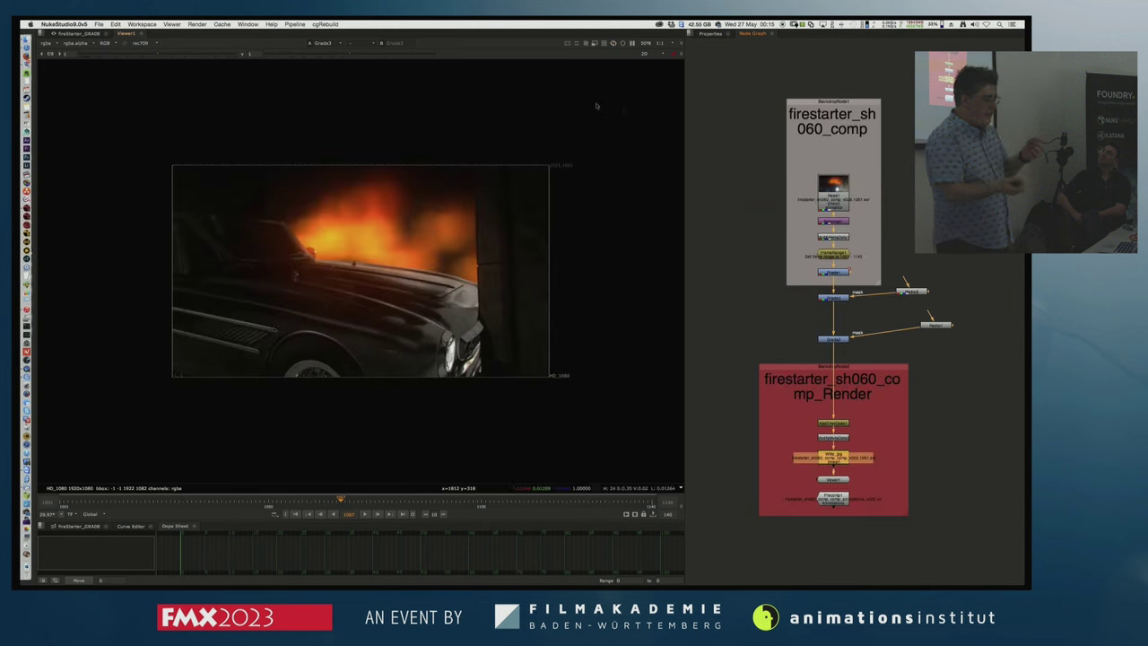
# - Switch the sh060 comp's viewer from rec709 to sRGB and display the Write_jpg node's output
pyautogui.click(148, 58)
pyautogui.scroll(3, 487, 267)
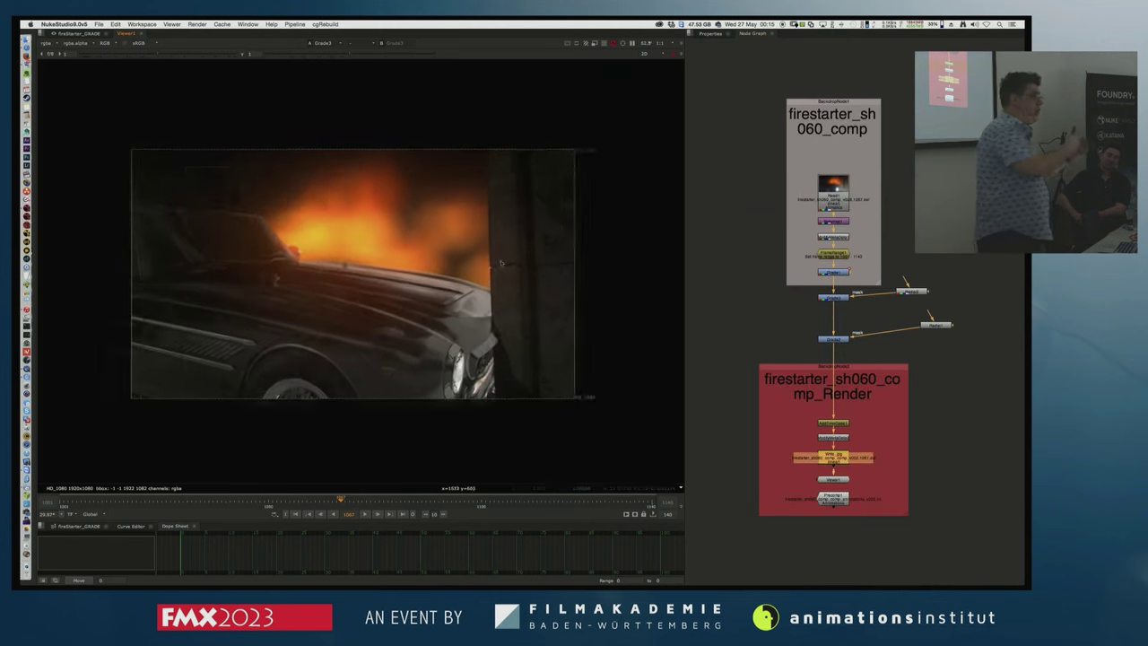
pyautogui.scroll(2, 861, 260)
pyautogui.moveTo(883, 251); pyautogui.dragTo(881, 140)
pyautogui.click(823, 410)
pyautogui.press('1')
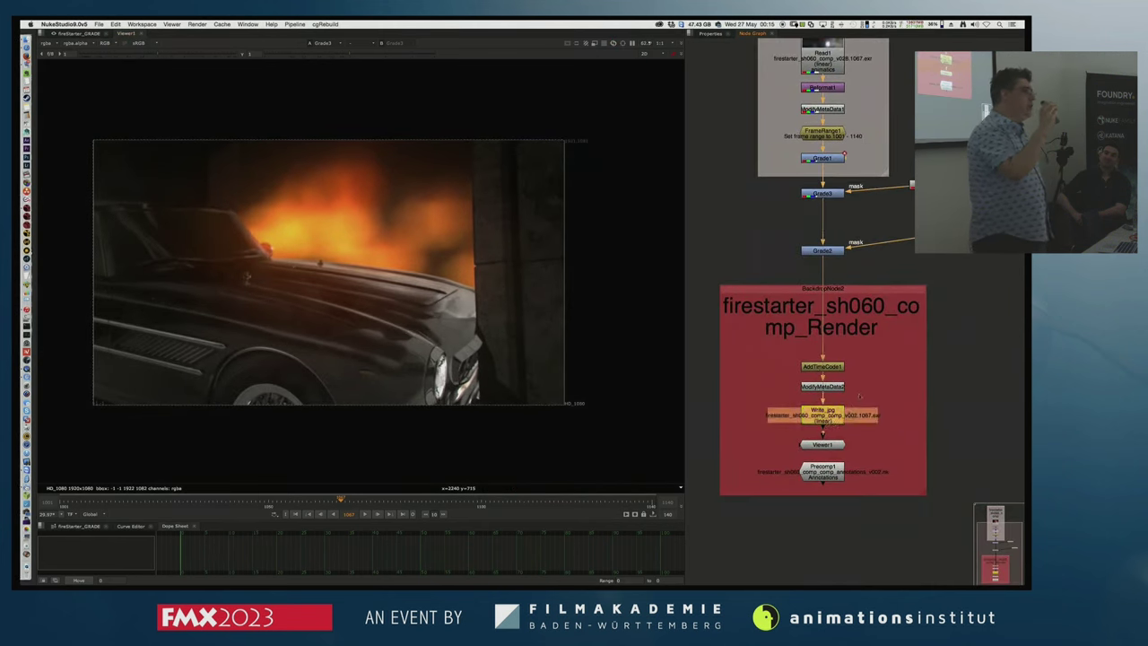
# - Go back from the sh060 comp to the fireStarter_GRADE timeline and scrub to the earlier shots
pyautogui.moveTo(751, 282); pyautogui.dragTo(755, 376)
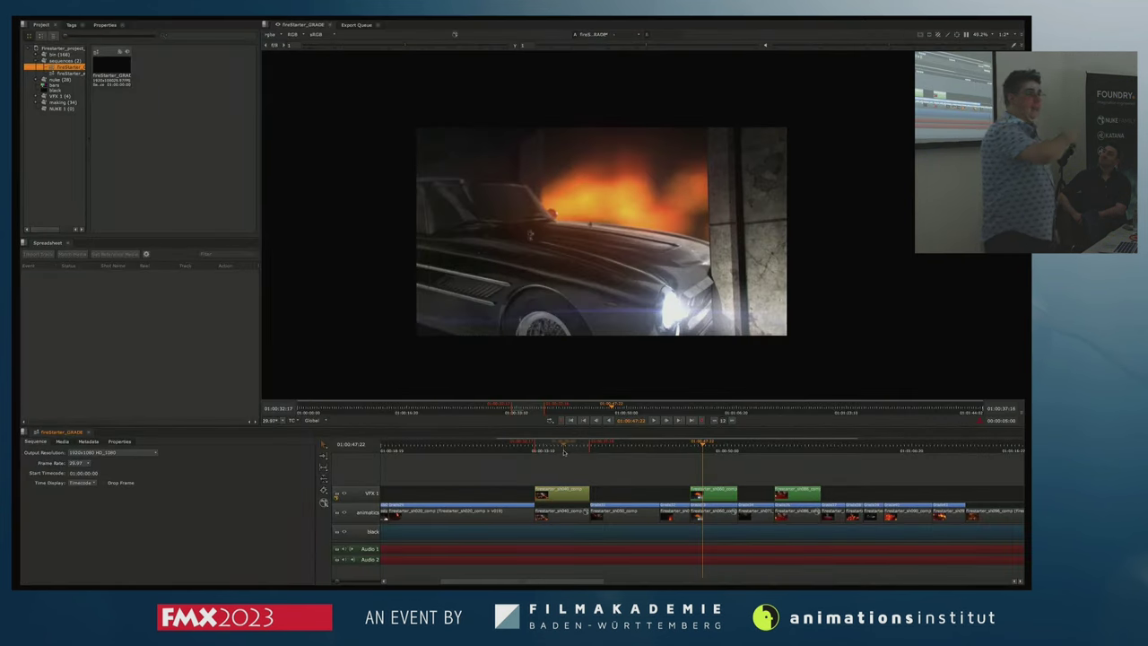
pyautogui.moveTo(564, 452); pyautogui.dragTo(441, 463)
pyautogui.scroll(-5, 458, 474)
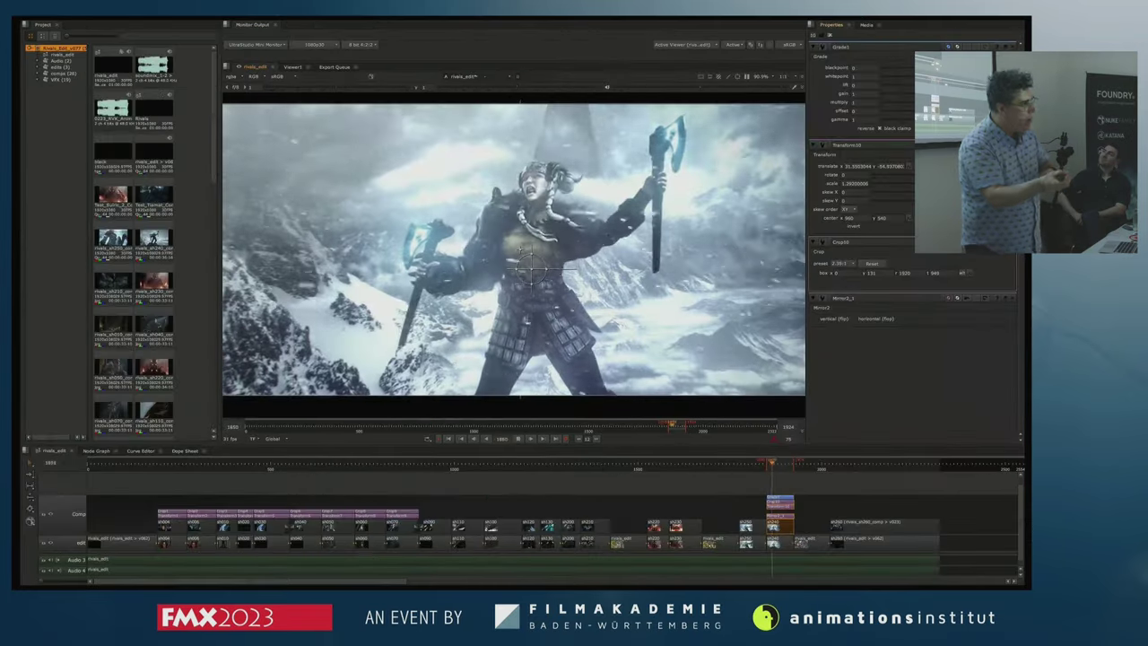
# - Lower the multiply of the rivals_edit Grade1 effect, set its gamma to 0.8 and adjust the gamma's tint
pyautogui.moveTo(918, 102); pyautogui.dragTo(911, 119)
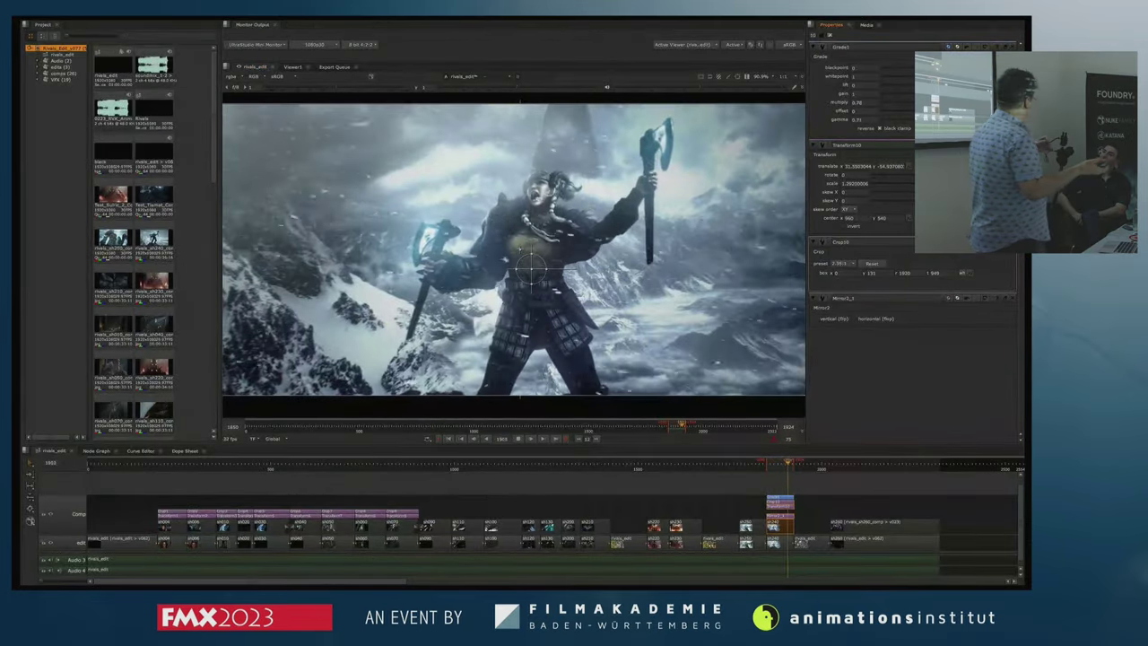
pyautogui.click(966, 119)
pyautogui.moveTo(648, 177); pyautogui.dragTo(892, 183)
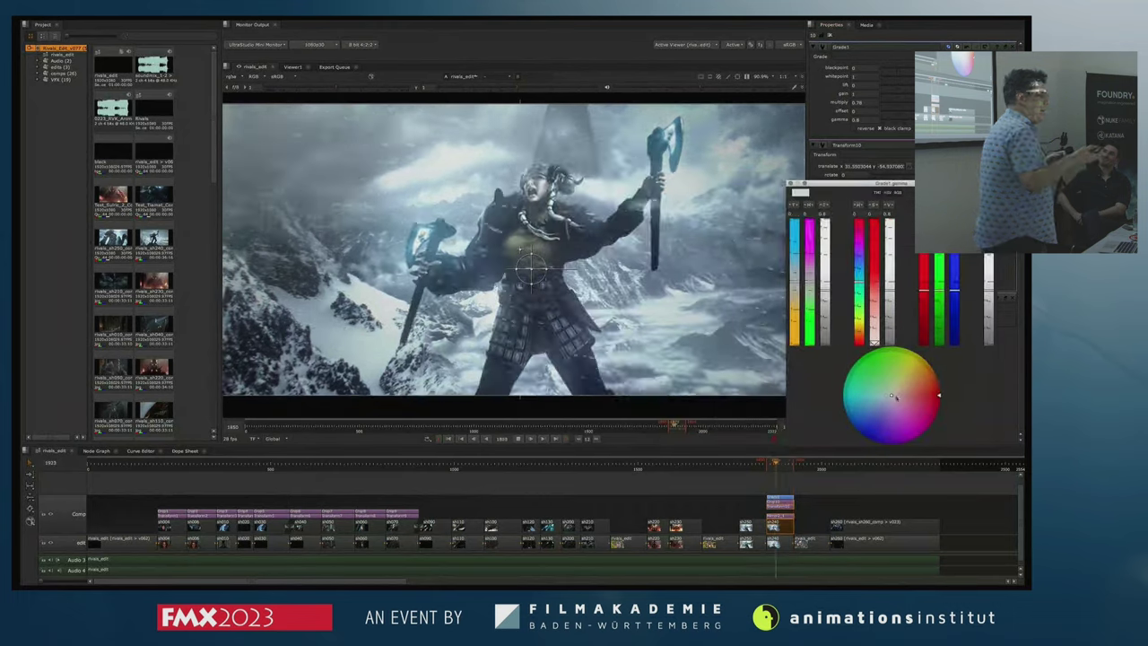
pyautogui.moveTo(892, 395); pyautogui.dragTo(889, 389)
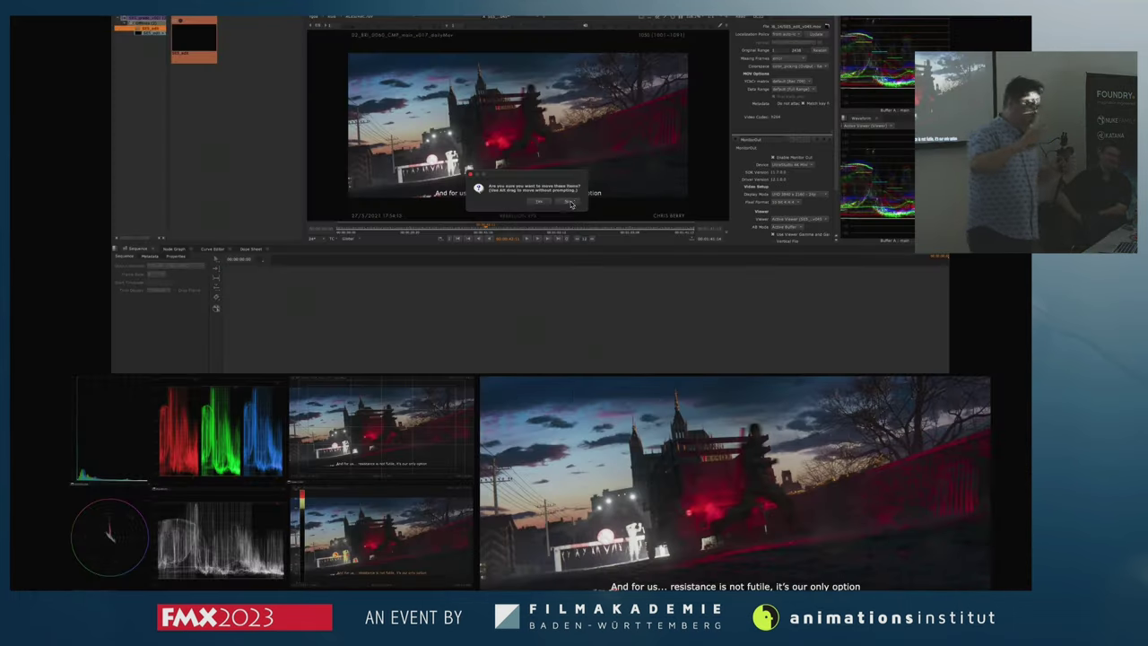
# - Place the SES_edit clip on the SES_edit sequence's timeline and delete the gap in front of it
pyautogui.doubleClick(130, 29)
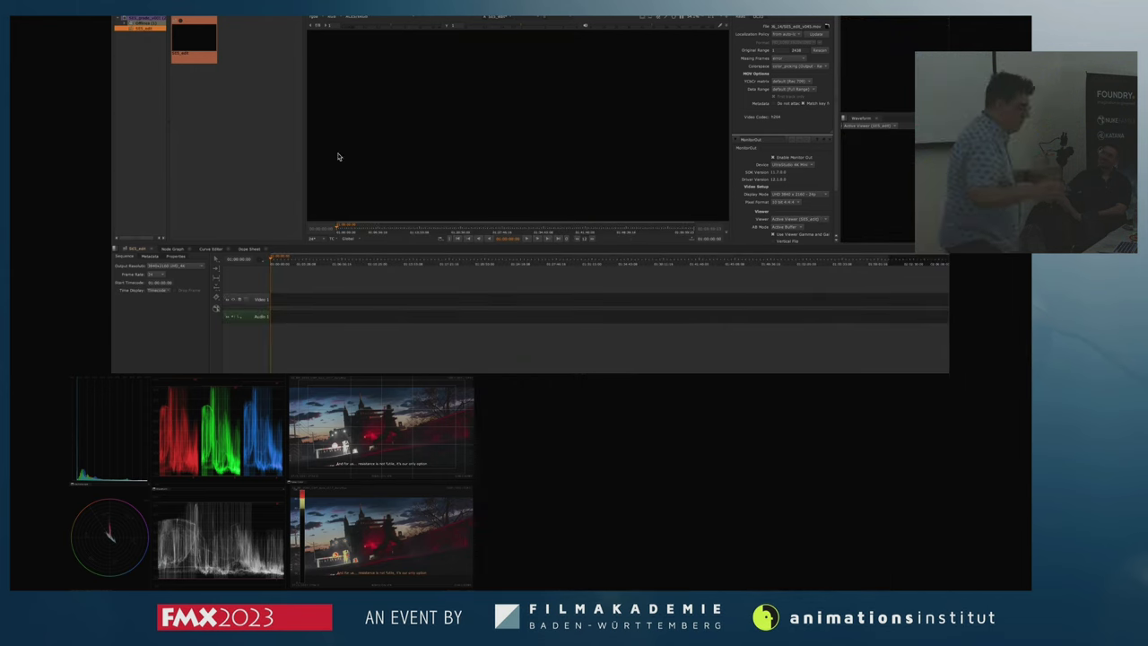
pyautogui.moveTo(323, 336); pyautogui.dragTo(322, 336)
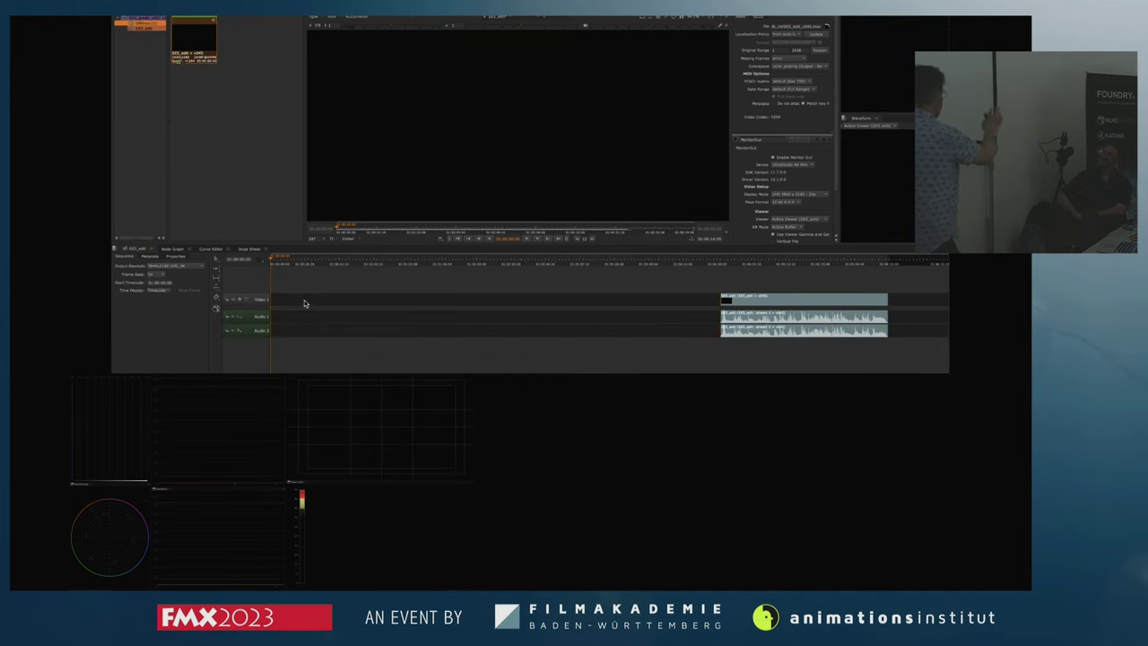
pyautogui.click(305, 302)
pyautogui.press('BackSpace')
pyautogui.moveTo(334, 266); pyautogui.dragTo(315, 264)
pyautogui.click(341, 297)
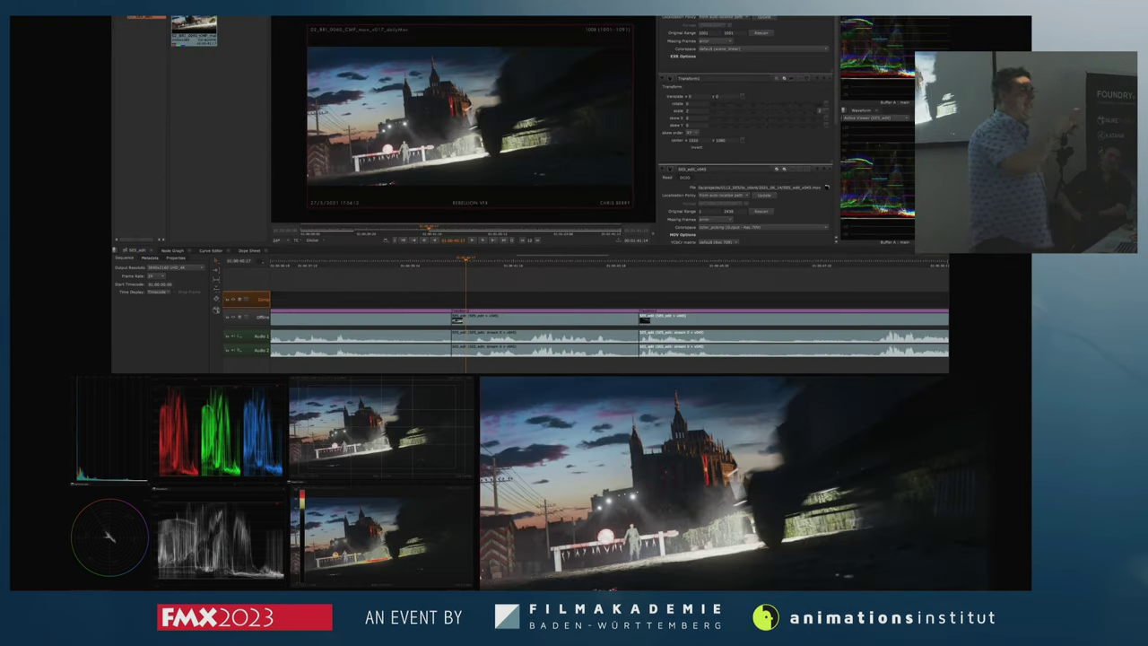
# - Place the 02_BRI_0060_CMP_main render on the Comp track above the matching offline shot
pyautogui.moveTo(205, 40); pyautogui.dragTo(529, 269)
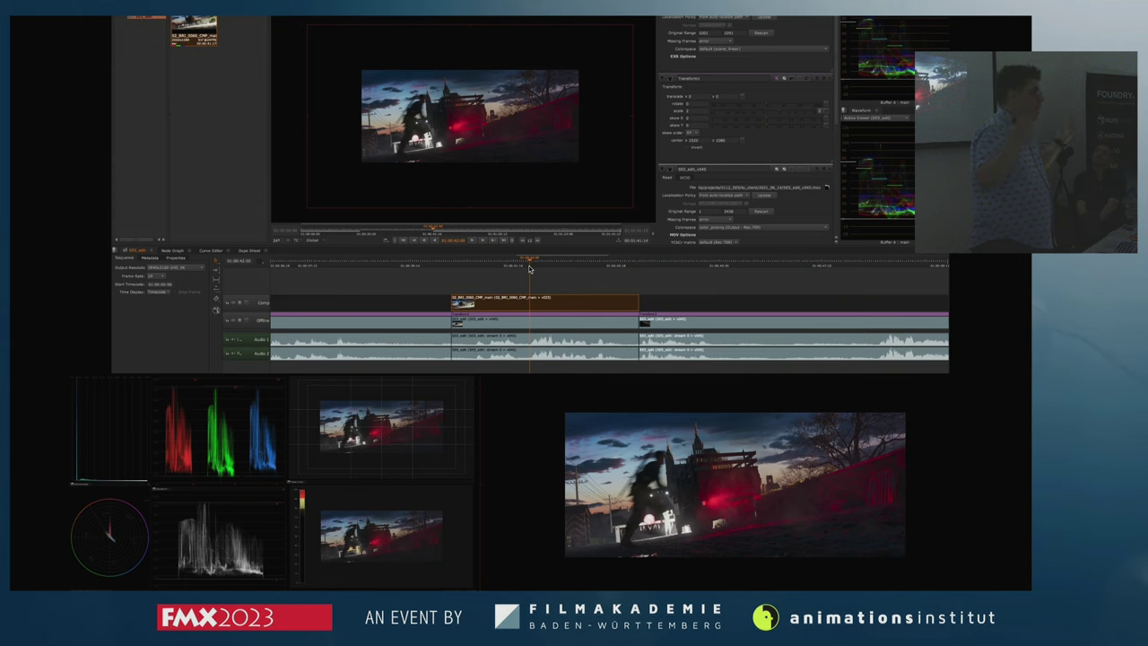
# - Create a comp from the 02_BRI_0060_CMP_main clip and open its script in the node graph
pyautogui.rightClick(524, 304)
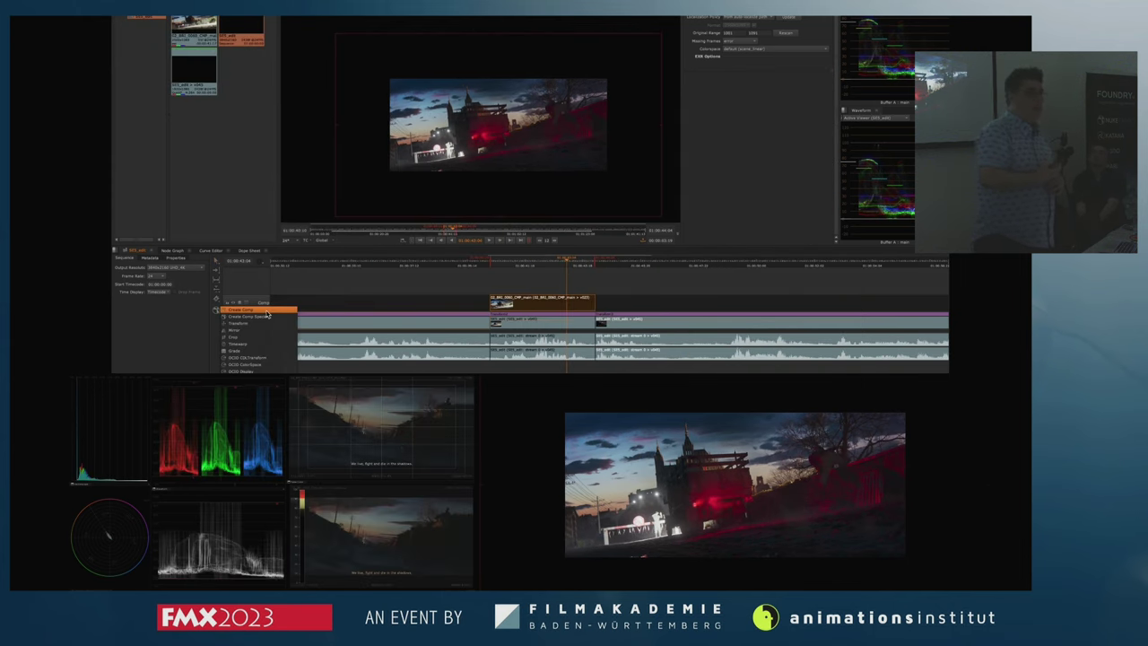
pyautogui.click(266, 310)
pyautogui.doubleClick(535, 300)
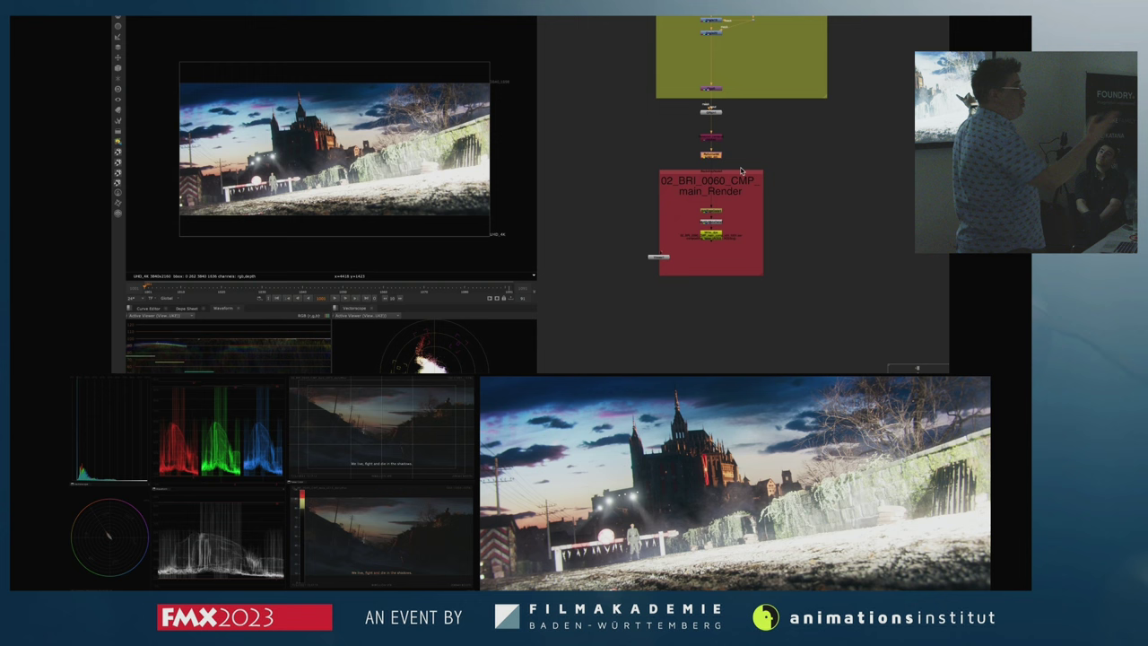
pyautogui.scroll(-2, 742, 171)
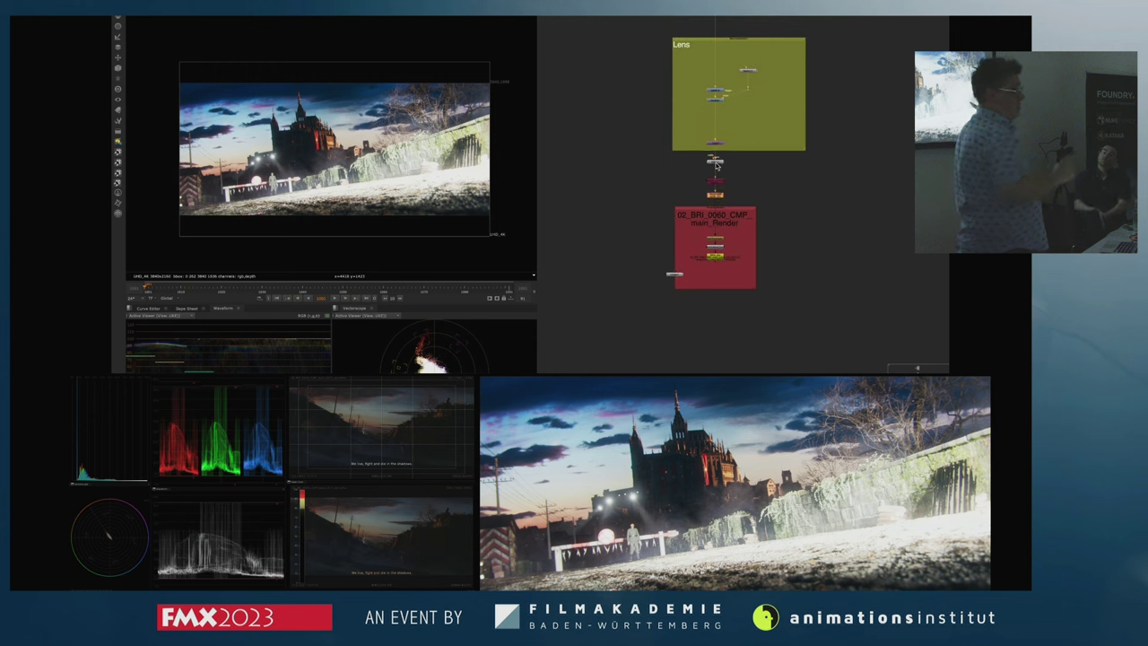
# - Examine the 02_BRI_0060_CMP_main comp's node tree, from the lens and colour-correction groups to the render group, at several frames
pyautogui.click(307, 287)
pyautogui.click(270, 287)
pyautogui.moveTo(787, 155); pyautogui.dragTo(749, 485)
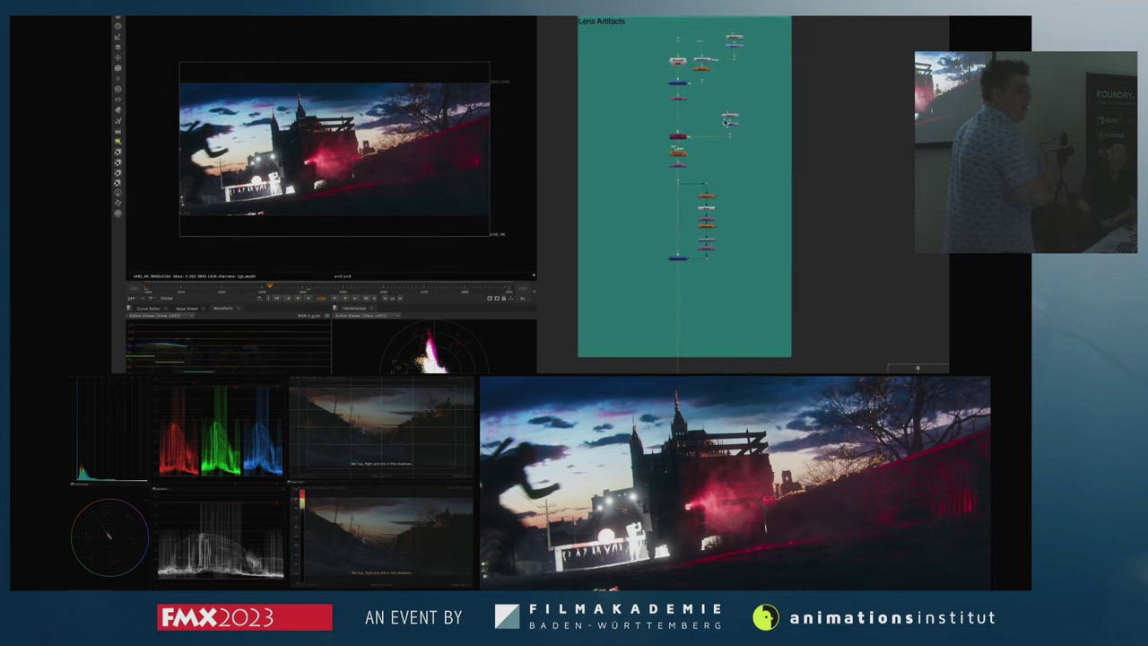
pyautogui.scroll(2, 681, 63)
pyautogui.scroll(5, 301, 166)
pyautogui.moveTo(439, 148); pyautogui.dragTo(374, 143)
pyautogui.scroll(-5, 374, 142)
pyautogui.press('f')
pyautogui.scroll(-5, 777, 153)
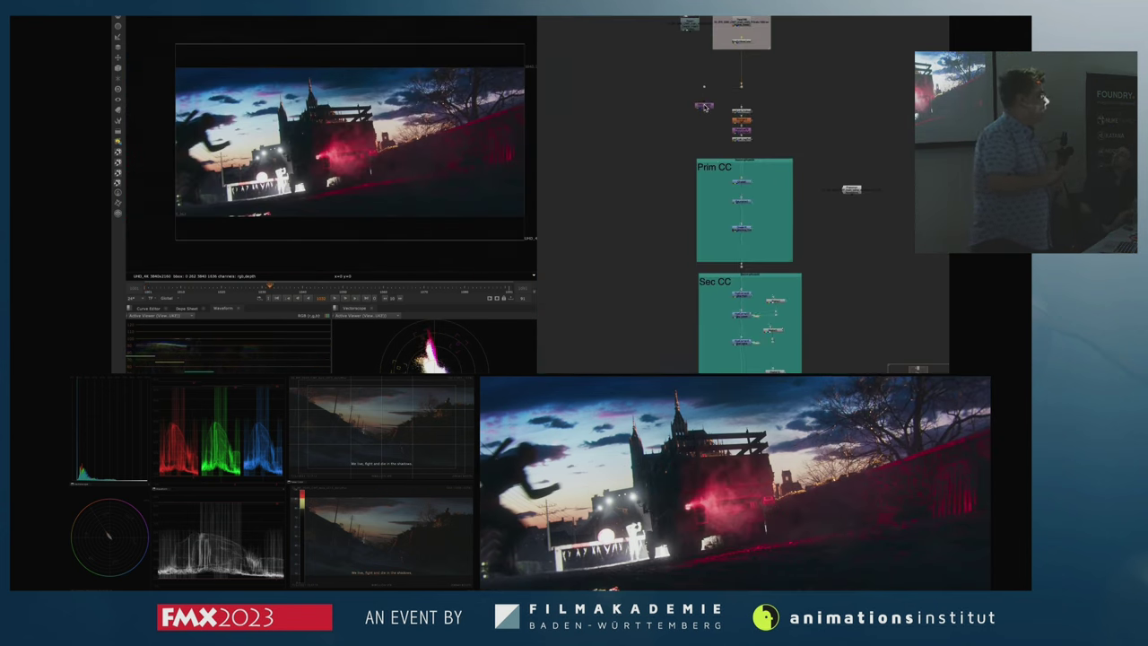
pyautogui.moveTo(713, 345); pyautogui.dragTo(674, 66)
pyautogui.scroll(3, 711, 221)
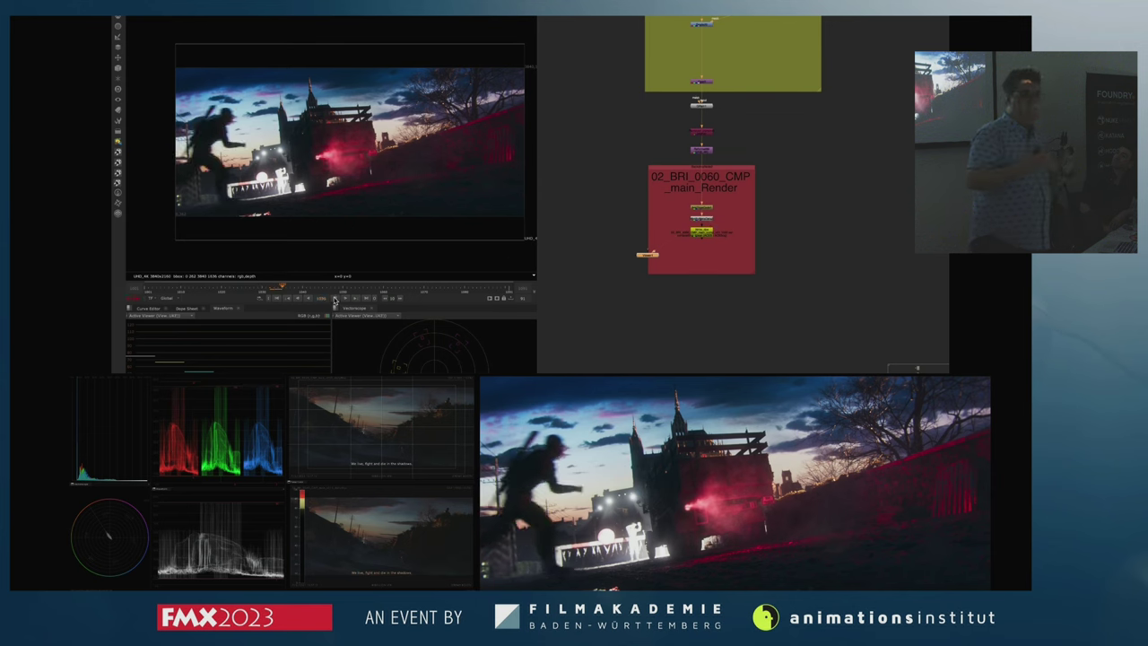
pyautogui.scroll(2, 712, 221)
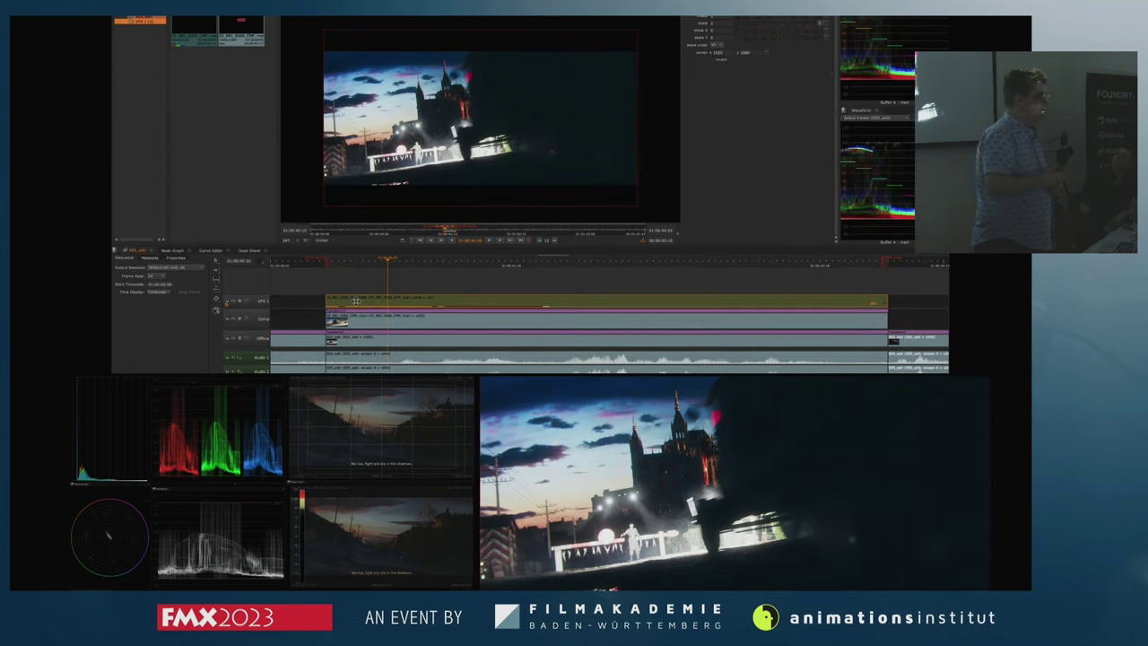
# - Fit the Comp track's 02_BRI_0060 render to the frame and toggle the VFX comp clip above it to compare both versions
pyautogui.press('d')
pyautogui.doubleClick(394, 320)
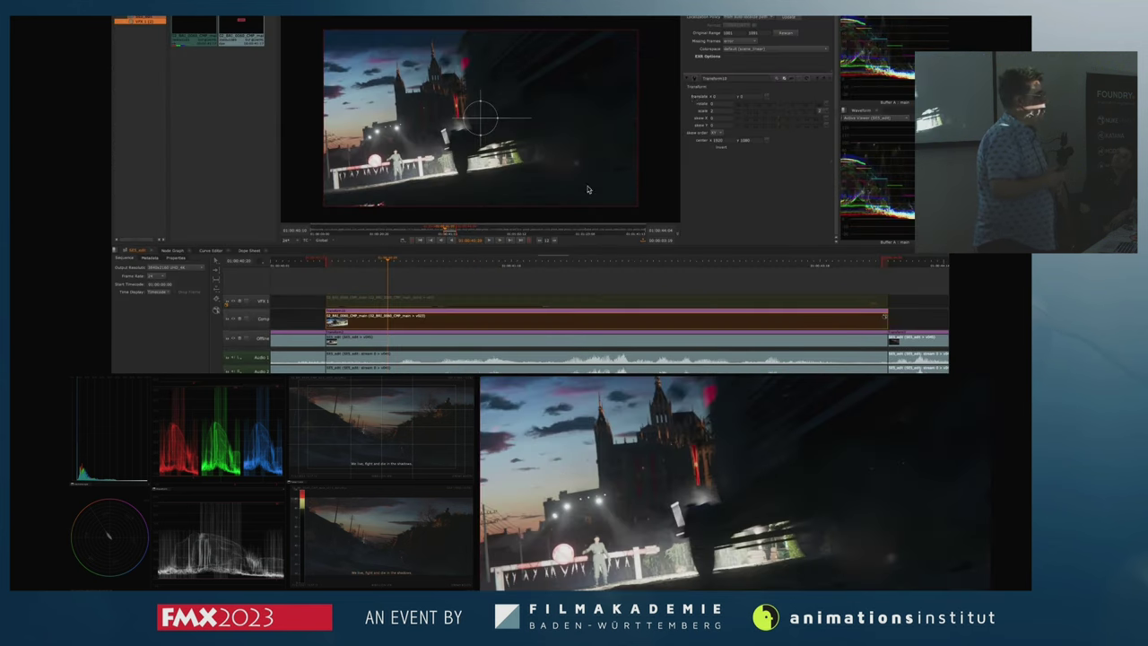
pyautogui.click(414, 298)
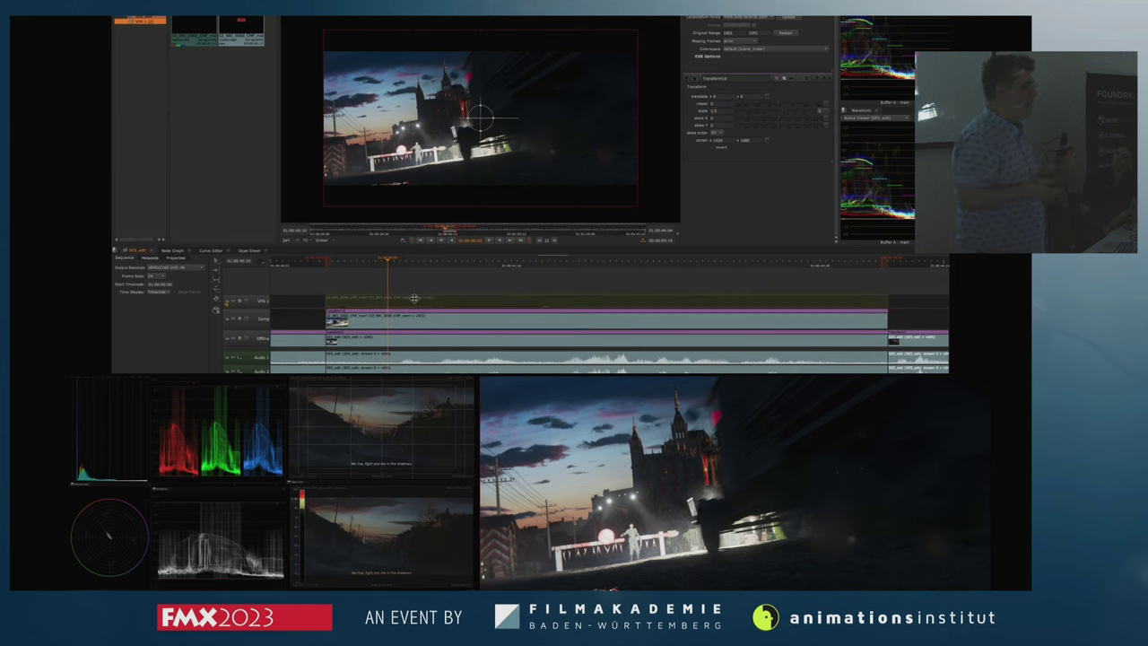
pyautogui.press('d')
pyautogui.press('d')
pyautogui.press('d')
pyautogui.press('d')
pyautogui.press('d')
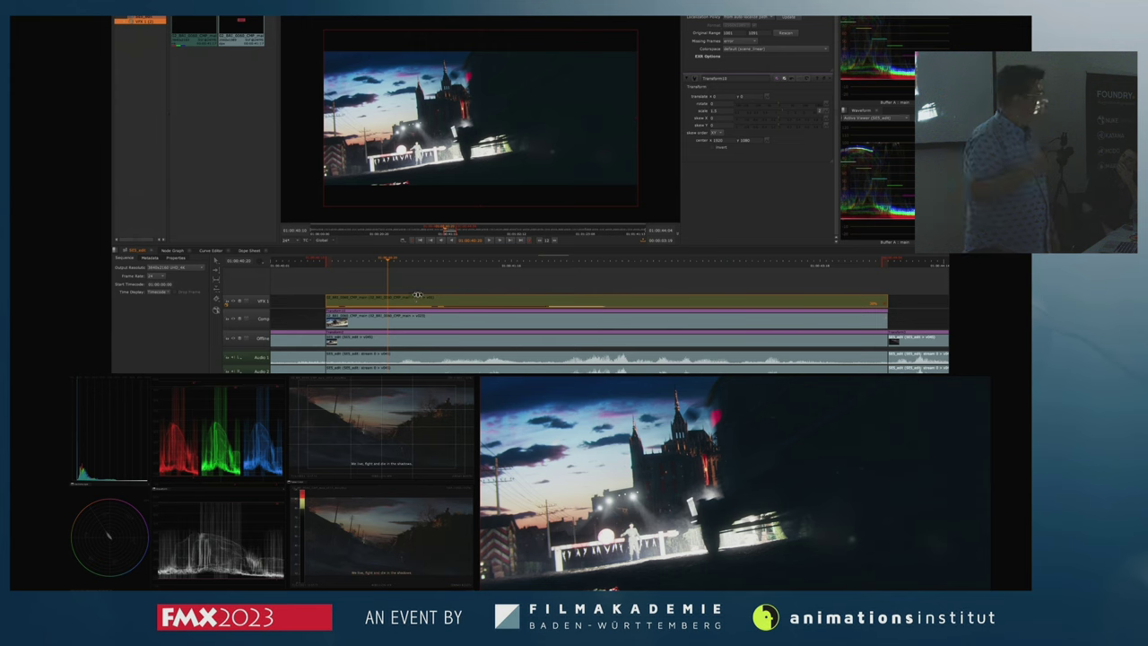
# - Open the VFX comp's script from the timeline and set the Glint's length to 11000 in the lens artifacts group
pyautogui.doubleClick(418, 295)
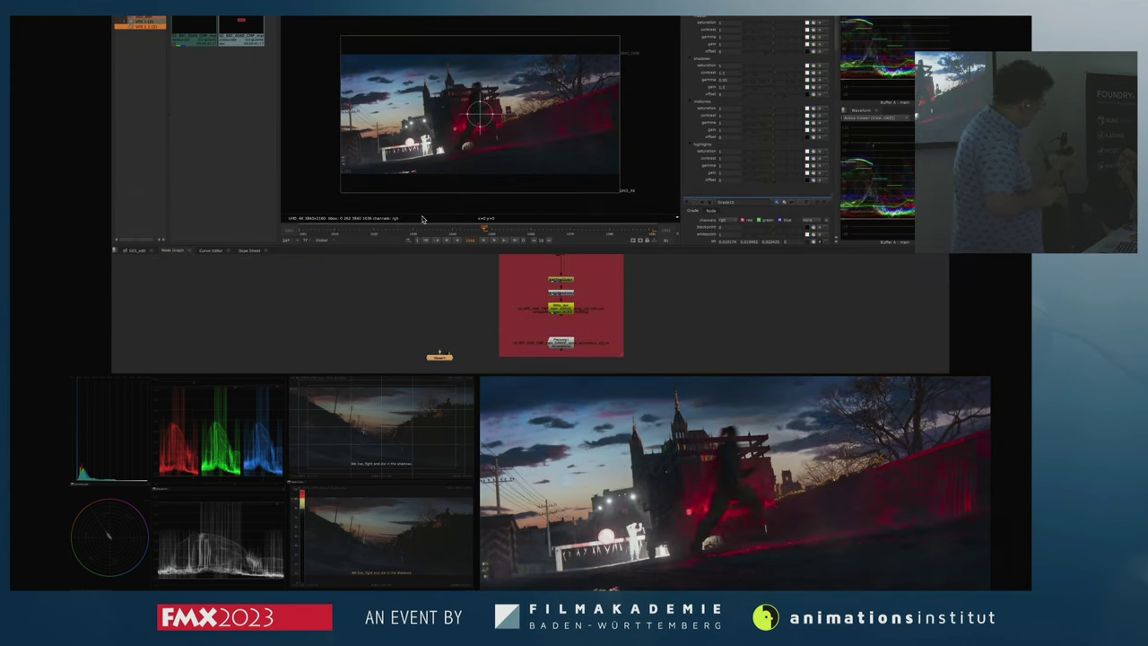
pyautogui.scroll(3, 561, 310)
pyautogui.click(635, 314)
pyautogui.press('1')
pyautogui.doubleClick(657, 283)
pyautogui.click(737, 24)
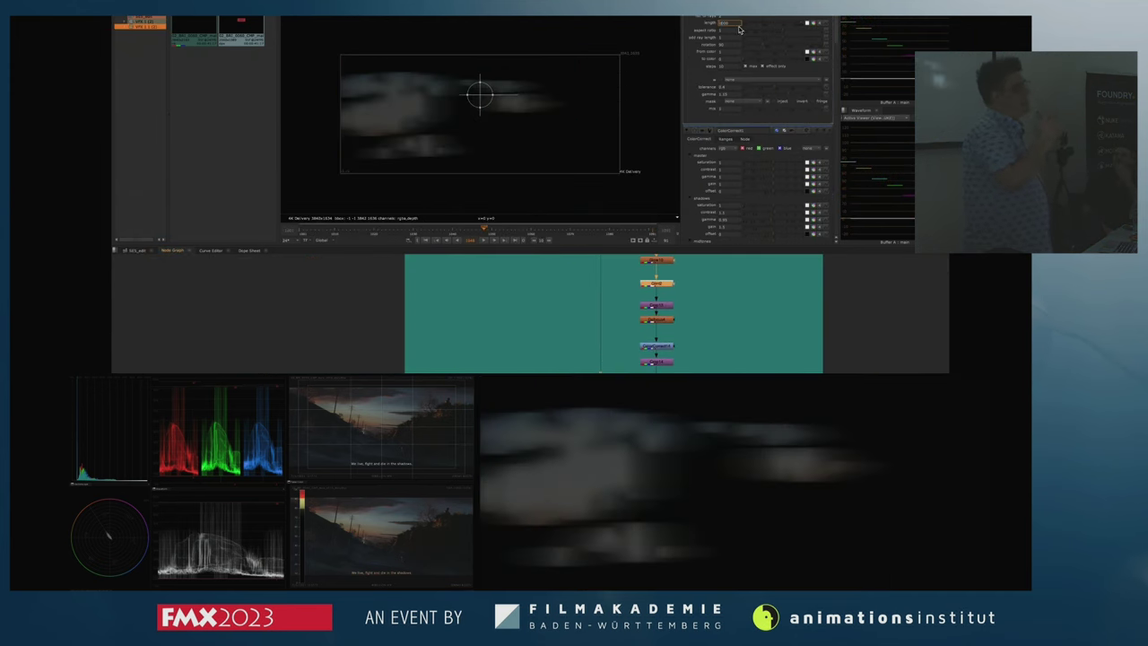
pyautogui.write('11000')
# - Adjust the gain, highlights gain and contrast of the ColorCorrect below the Glint and check the result at other frames
pyautogui.doubleClick(657, 345)
pyautogui.click(733, 44)
pyautogui.click(734, 173)
pyautogui.click(735, 30)
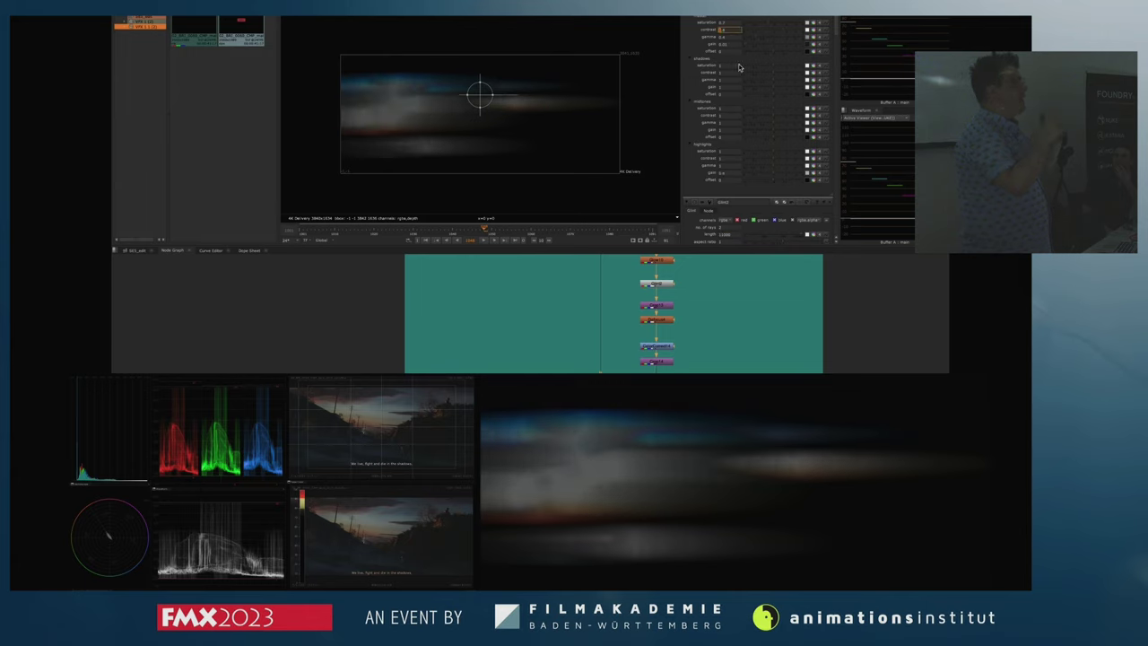
pyautogui.press('2')
pyautogui.click(426, 240)
pyautogui.click(513, 241)
pyautogui.scroll(-4, 647, 305)
pyautogui.scroll(5, 647, 347)
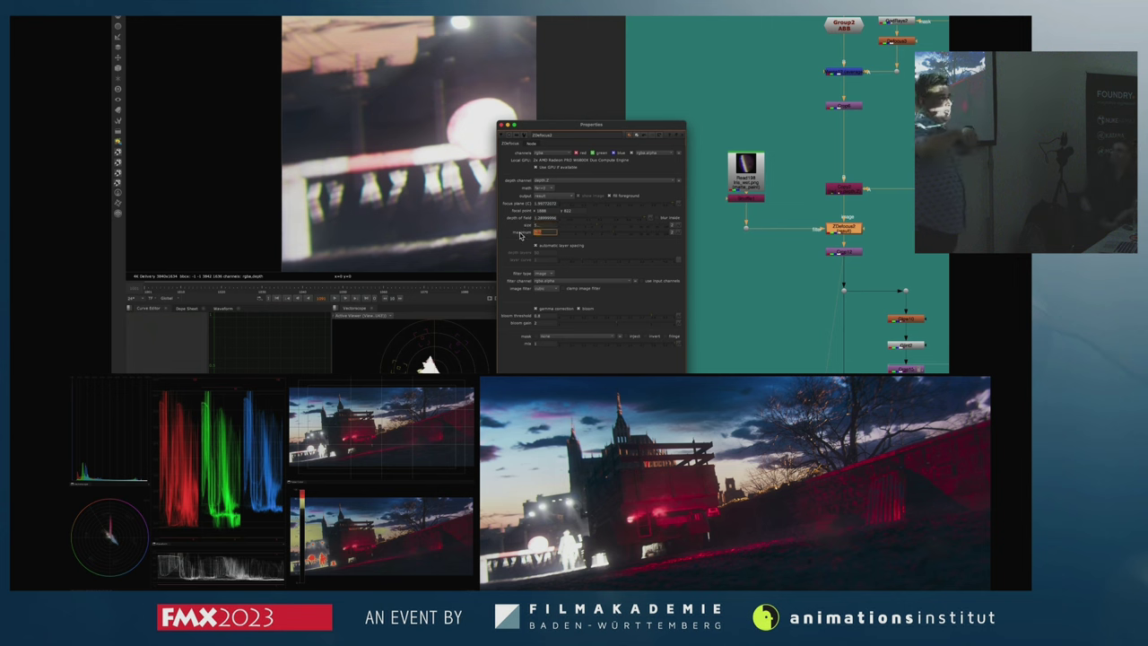
# - Replace the iris image feeding the ZDefocus filter through the Shuffle with Light_Orb.png from the footage folder, and open the defocus size for editing
pyautogui.keyDown('super'); pyautogui.click(516, 226); pyautogui.keyUp('super')
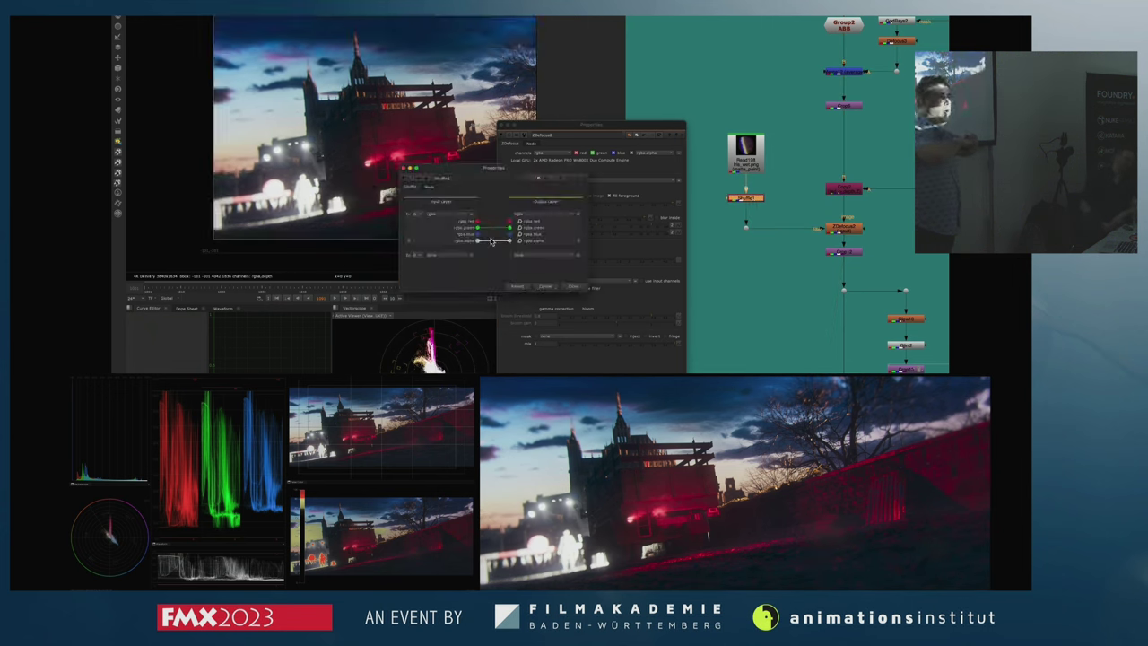
pyautogui.press('super+Tab')
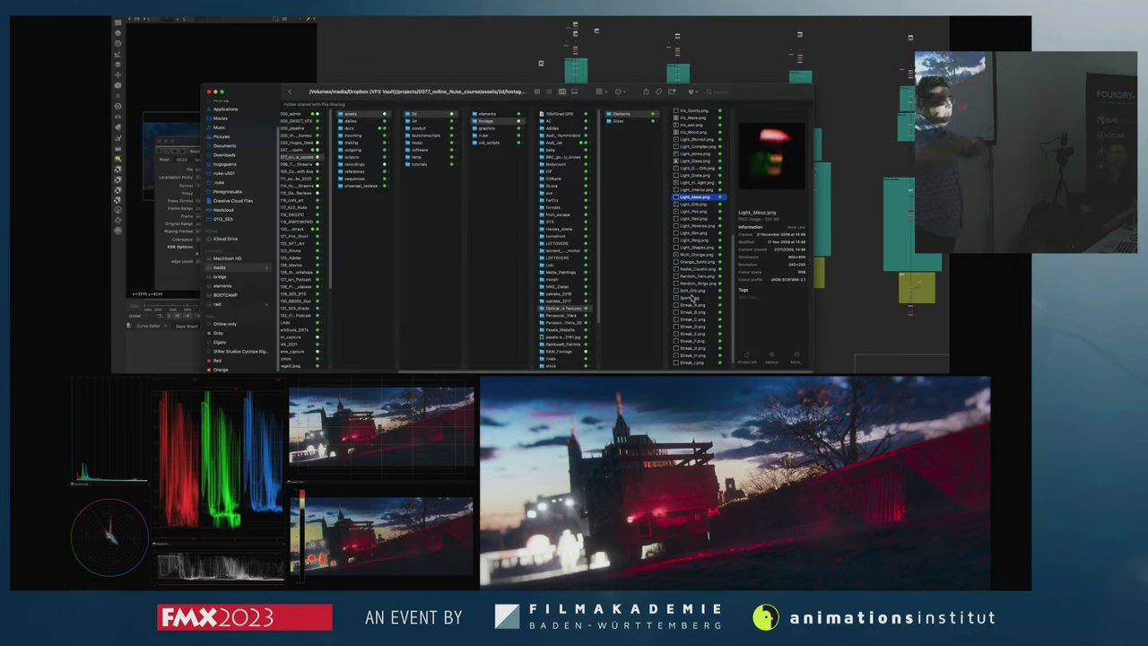
pyautogui.press('super+Tab')
pyautogui.moveTo(751, 193); pyautogui.dragTo(764, 170)
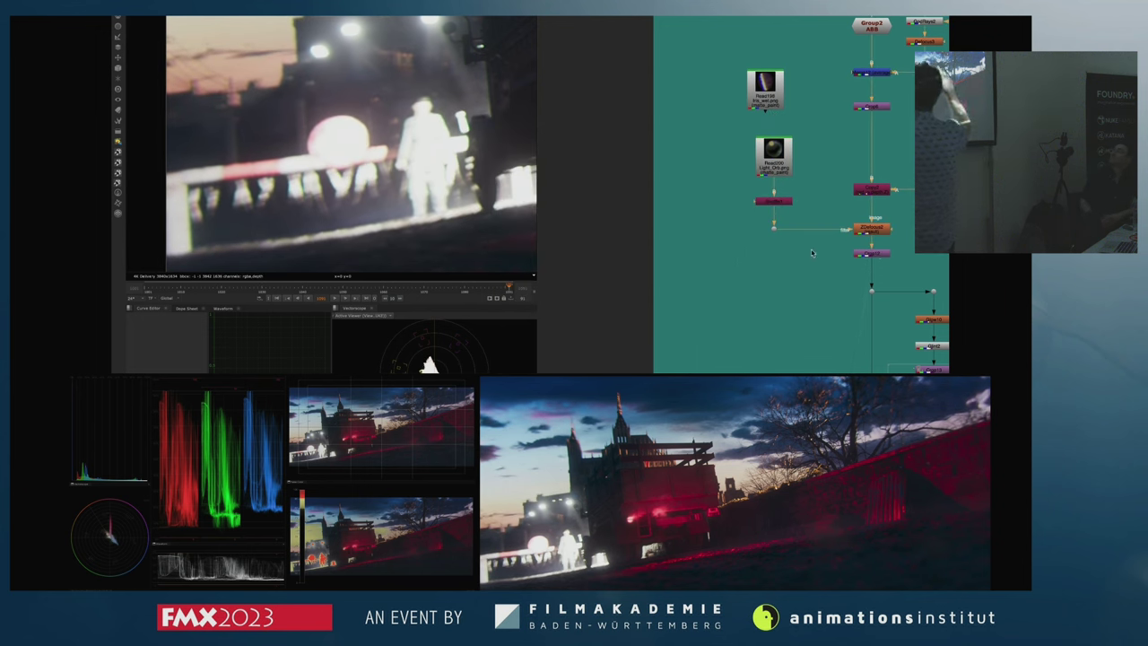
pyautogui.click(872, 228)
pyautogui.scroll(-4, 807, 197)
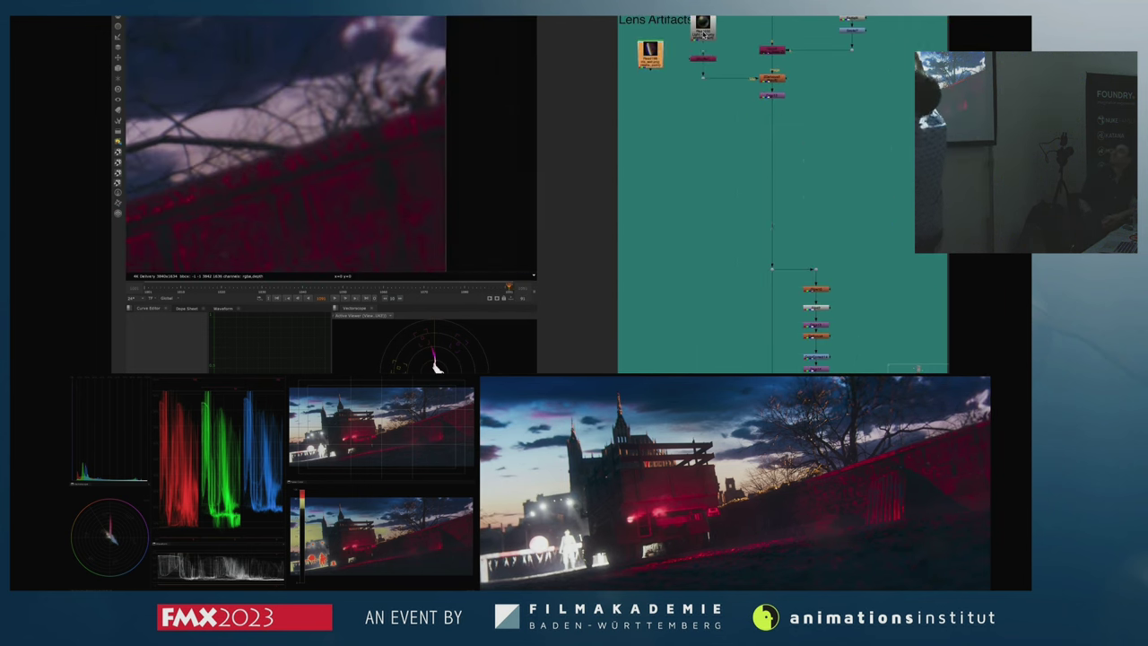
pyautogui.hotkey('ctrl', 'v')
pyautogui.doubleClick(742, 84)
pyautogui.click(544, 225)
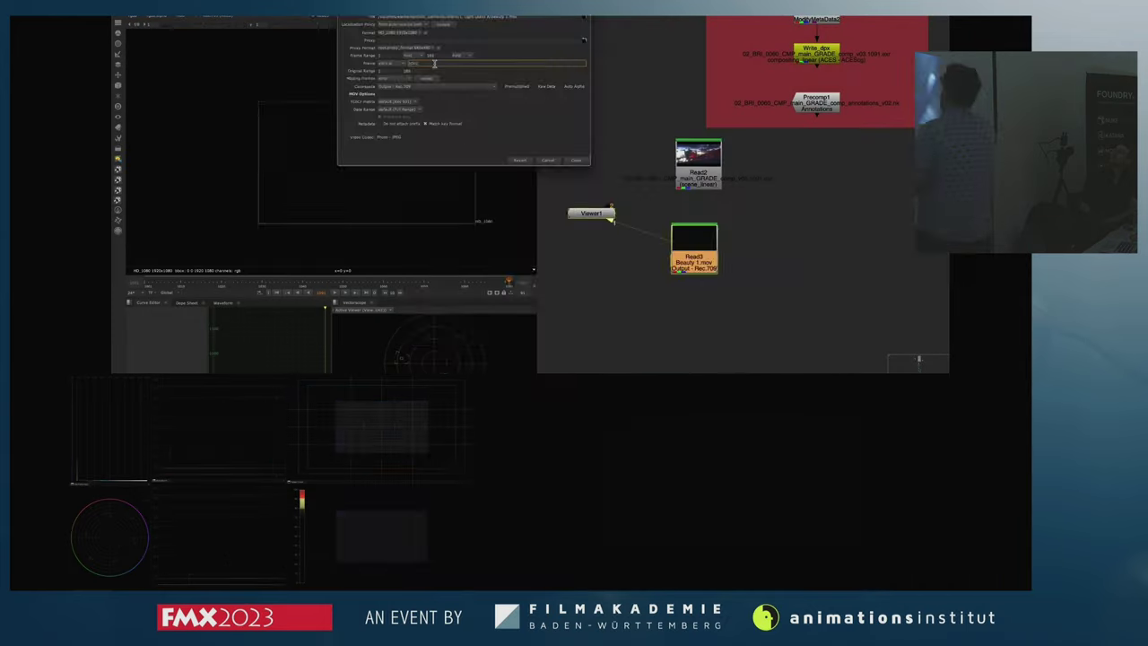
# - Merge the Beauty 1.mov light leak over the graded render and add a Reformat below the light leak's Read node
pyautogui.press('1')
pyautogui.moveTo(652, 266); pyautogui.dragTo(651, 277)
pyautogui.moveTo(747, 190); pyautogui.dragTo(750, 175)
pyautogui.click(750, 236)
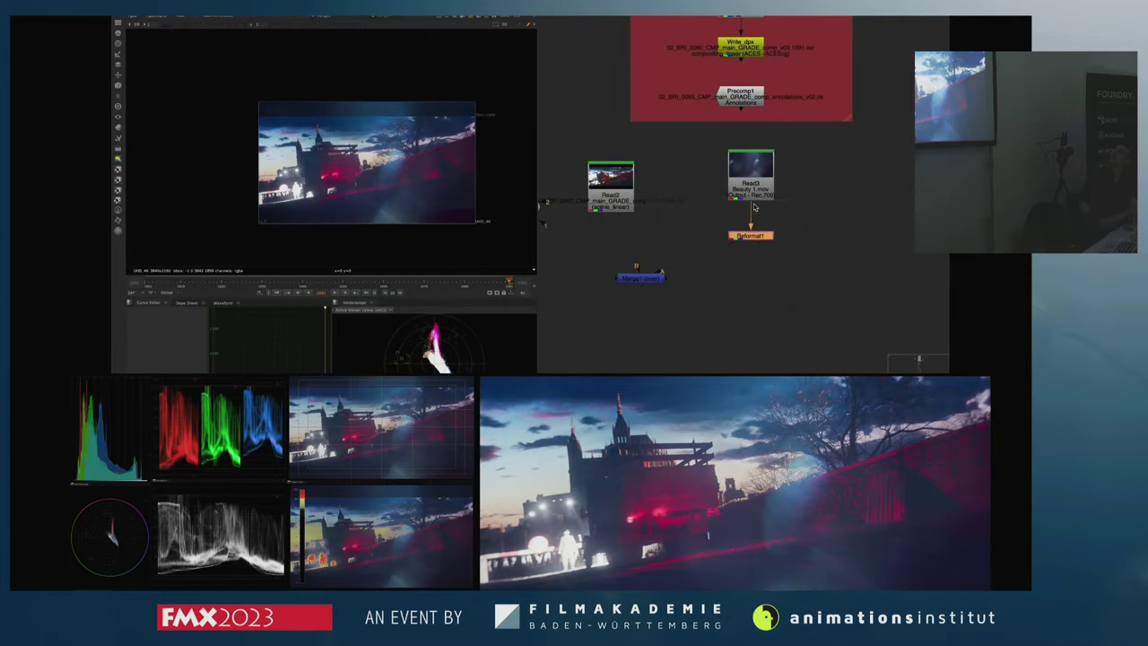
# - Check the Reformat, add a Transform below it and adjust the light leak's scale
pyautogui.doubleClick(750, 235)
pyautogui.press('1')
pyautogui.press('t')
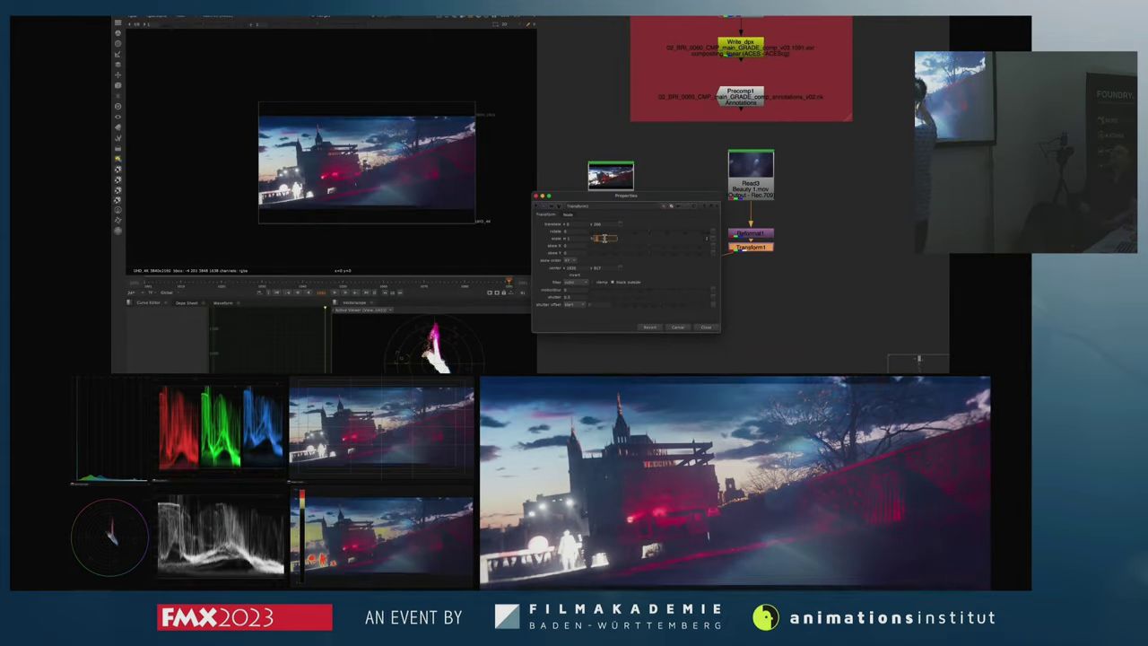
pyautogui.click(711, 326)
# - Shift the timing of Beauty 1.mov in the dope sheet and play back the merged result
pyautogui.press('1')
pyautogui.doubleClick(750, 174)
pyautogui.press('1')
pyautogui.click(187, 303)
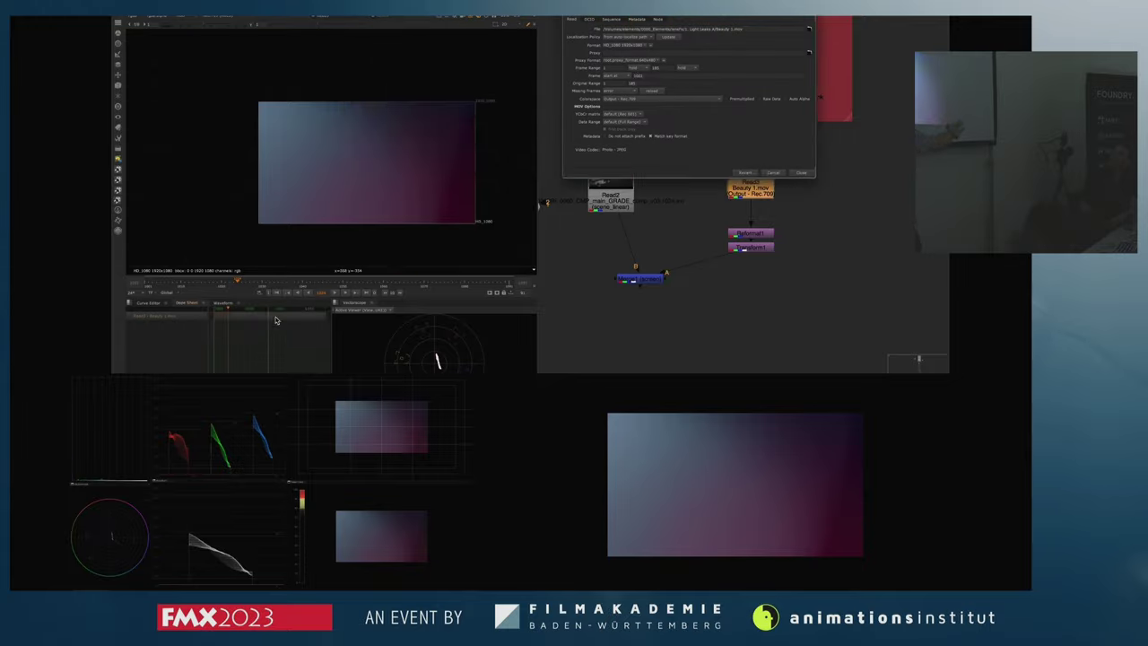
pyautogui.moveTo(276, 320); pyautogui.dragTo(255, 315)
pyautogui.click(641, 278)
pyautogui.press('1')
pyautogui.click(336, 292)
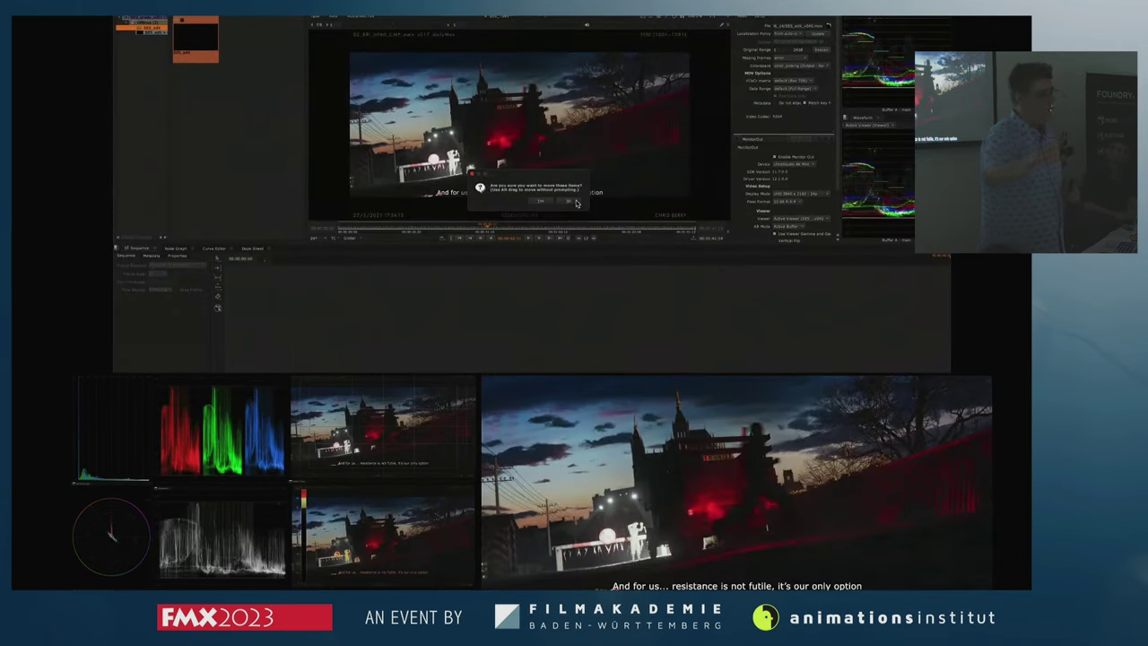
# - Confirm the pending item move, open the SES_edit sequence and place the SES_edit clip at the start of its timeline
pyautogui.click(574, 202)
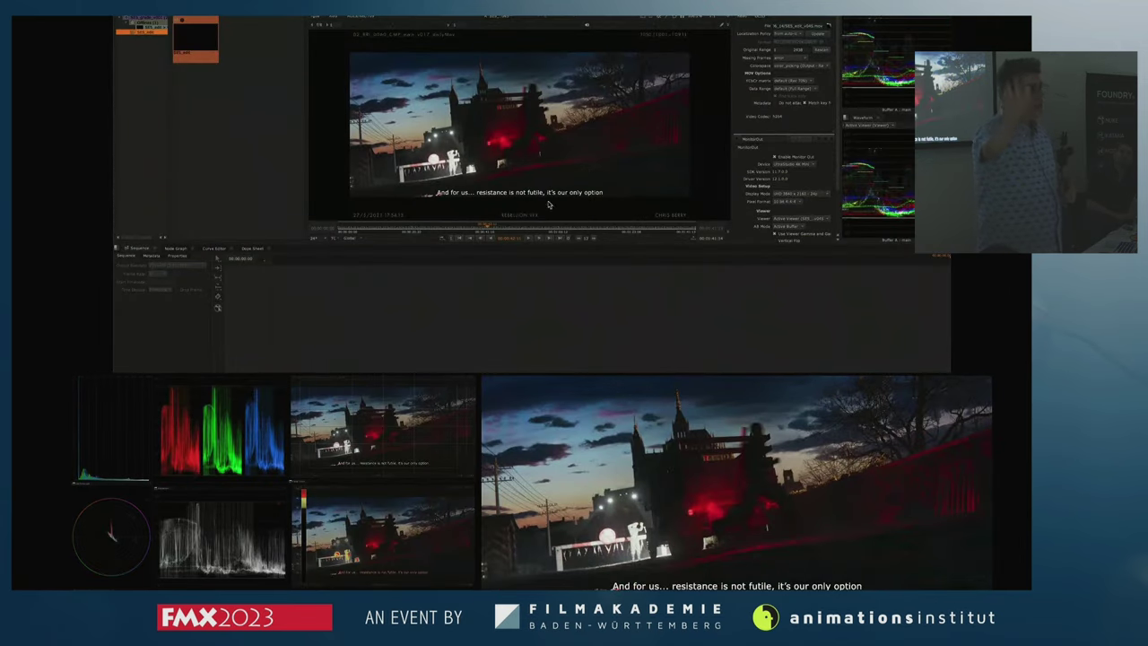
pyautogui.doubleClick(194, 39)
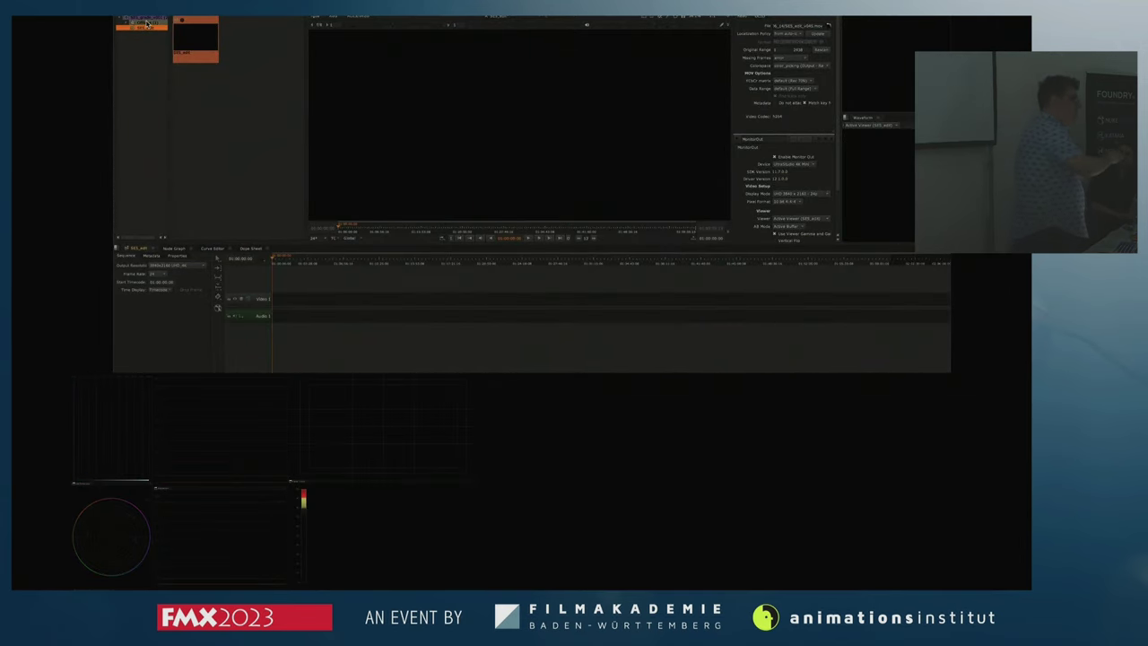
pyautogui.moveTo(323, 320); pyautogui.dragTo(308, 300)
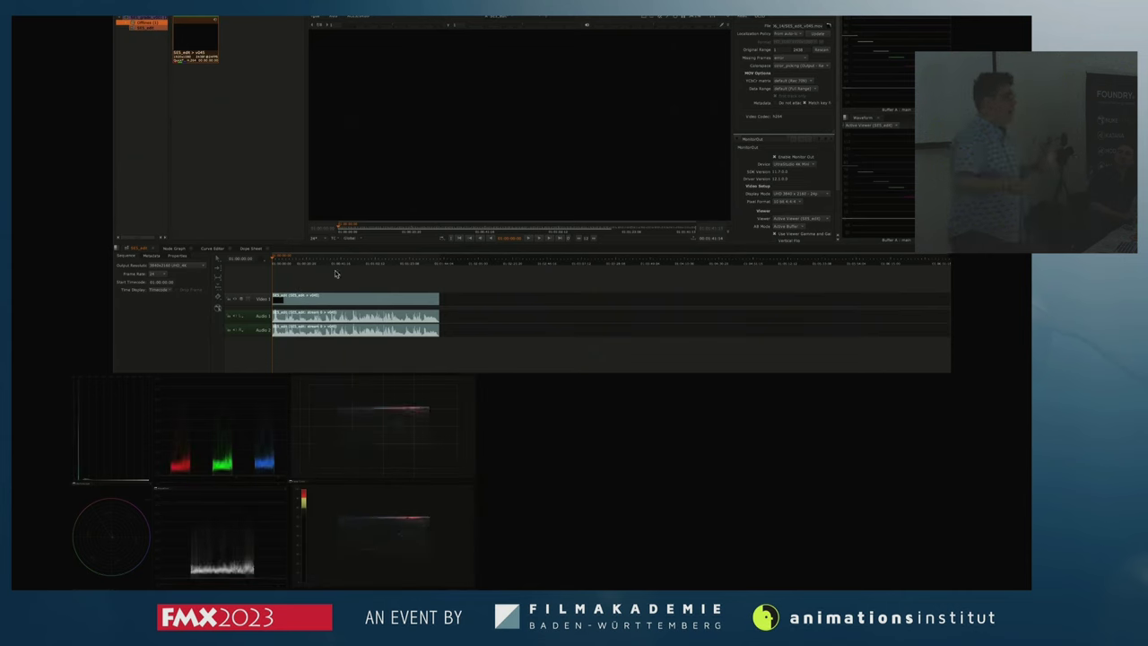
pyautogui.moveTo(337, 262); pyautogui.dragTo(315, 263)
pyautogui.click(343, 298)
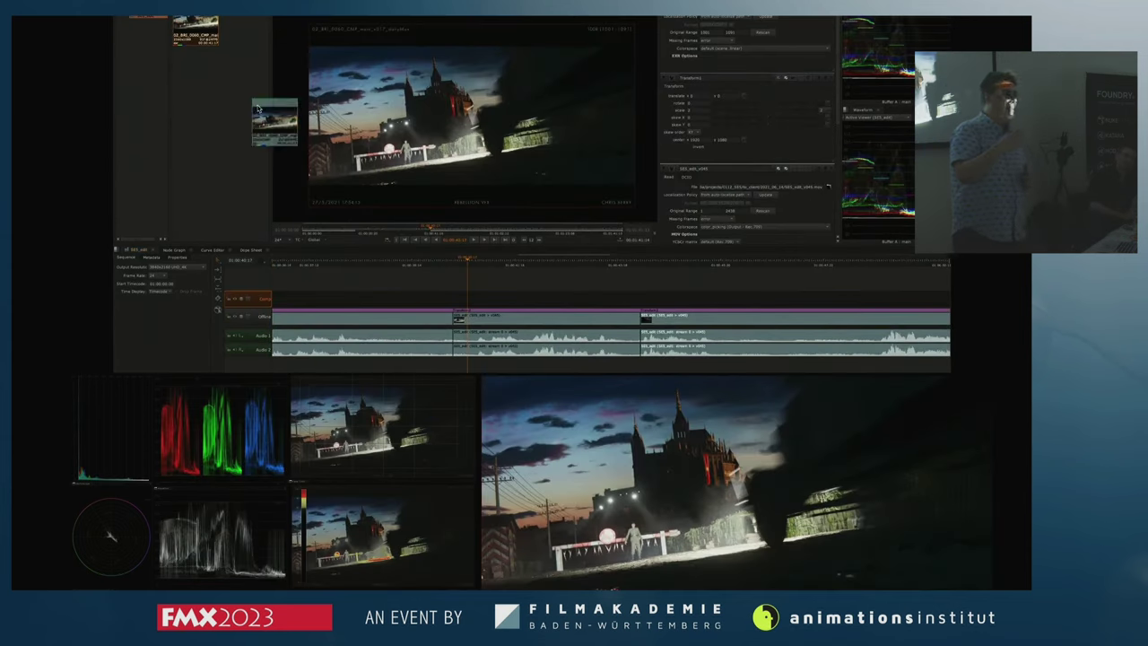
# - Place the 02_BRI_0060_CMP_main render on the Comp track above its offline shot and scrub through it
pyautogui.moveTo(455, 303); pyautogui.dragTo(456, 302)
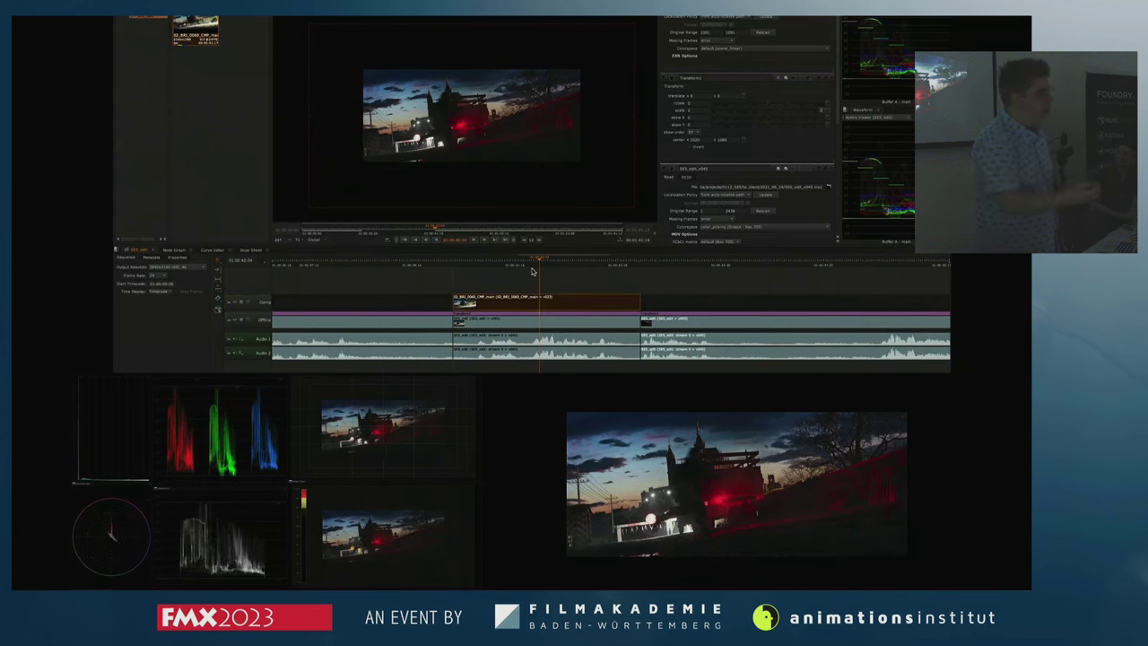
pyautogui.click(529, 267)
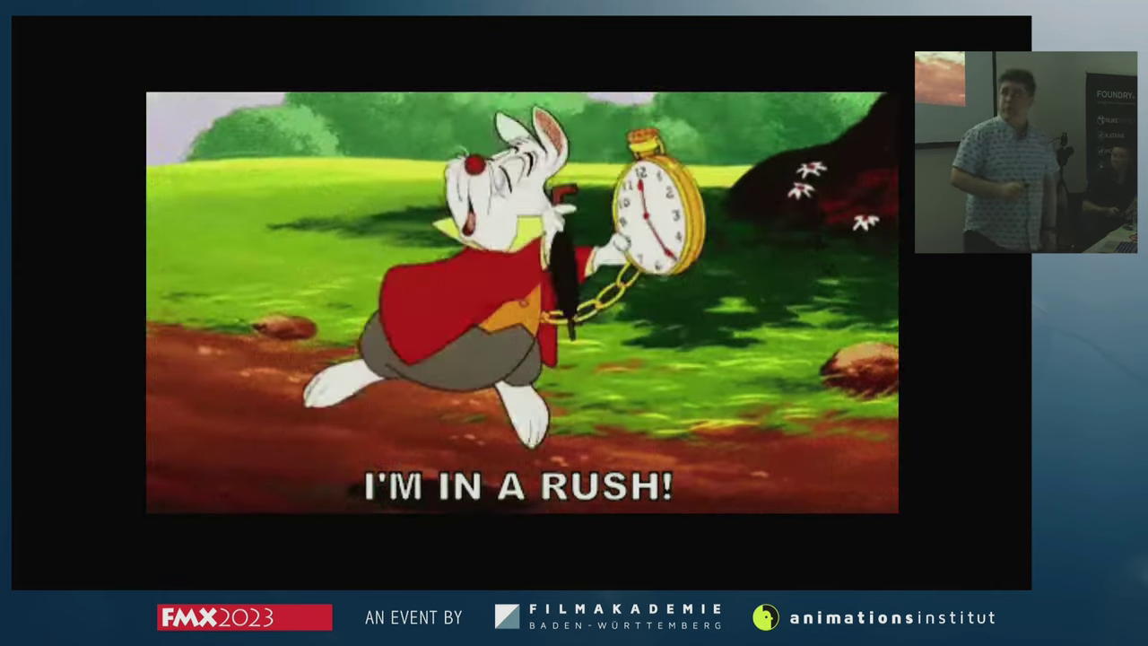
pyautogui.press('Right')
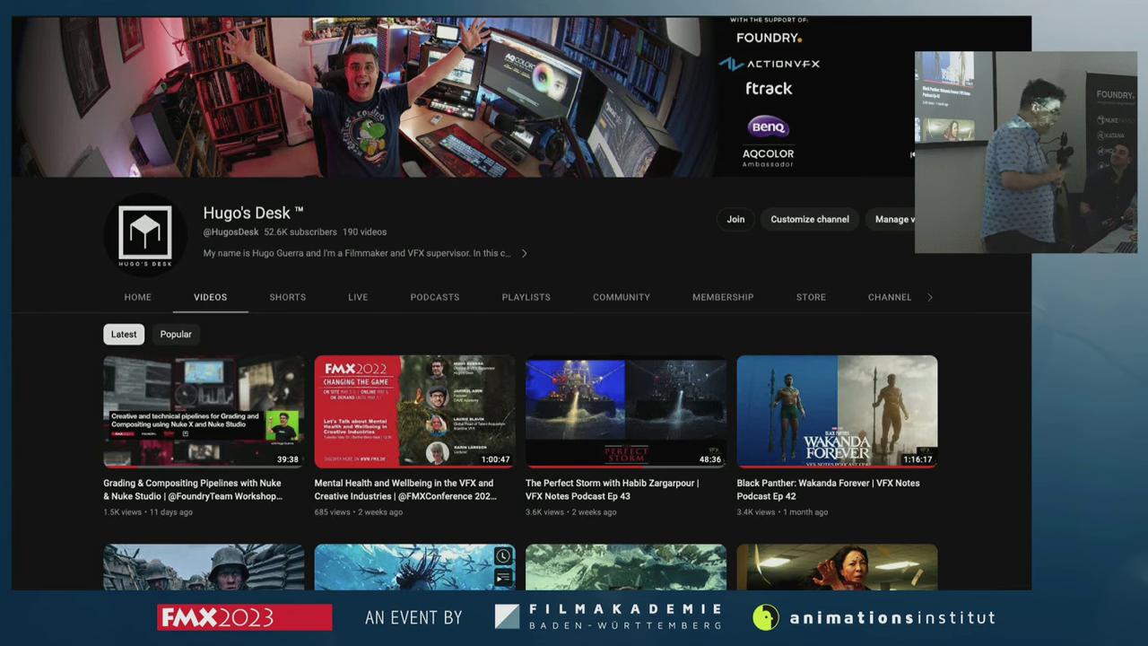
pyautogui.press('Right')
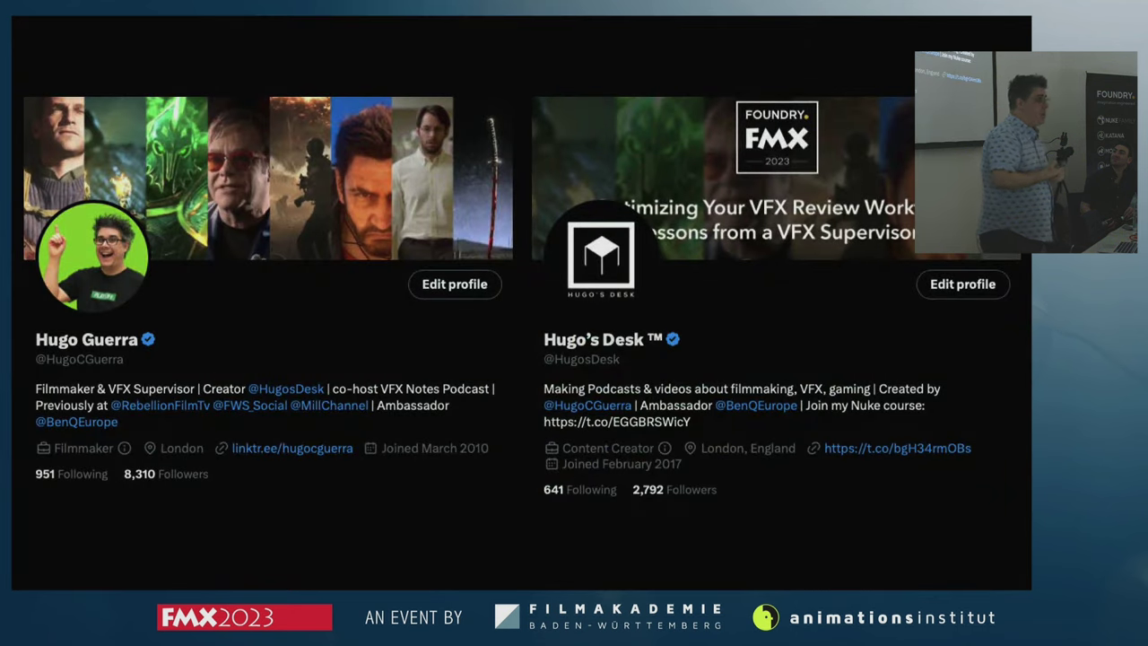